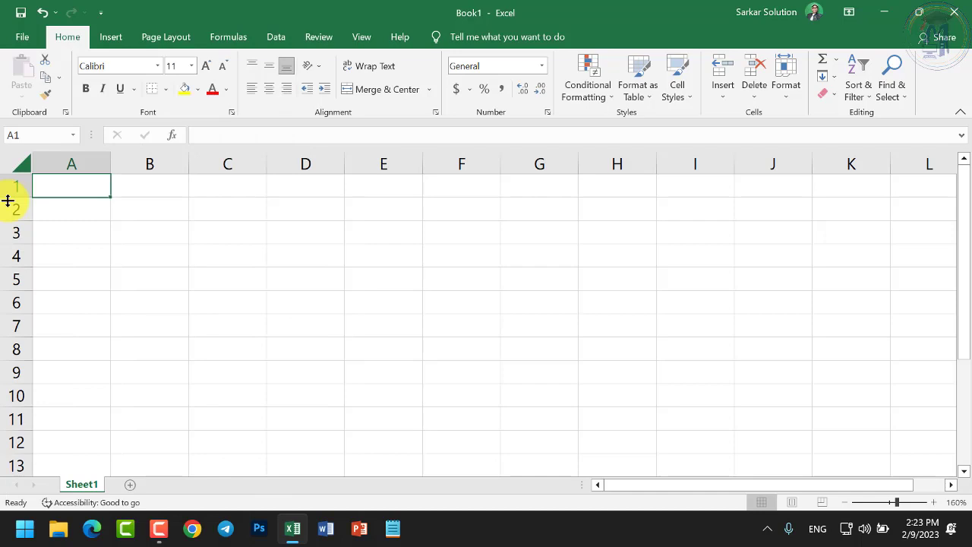
Enter Cols in B5 and Rows in B6
{"action": "left_click", "coordinate": [17, 185]}
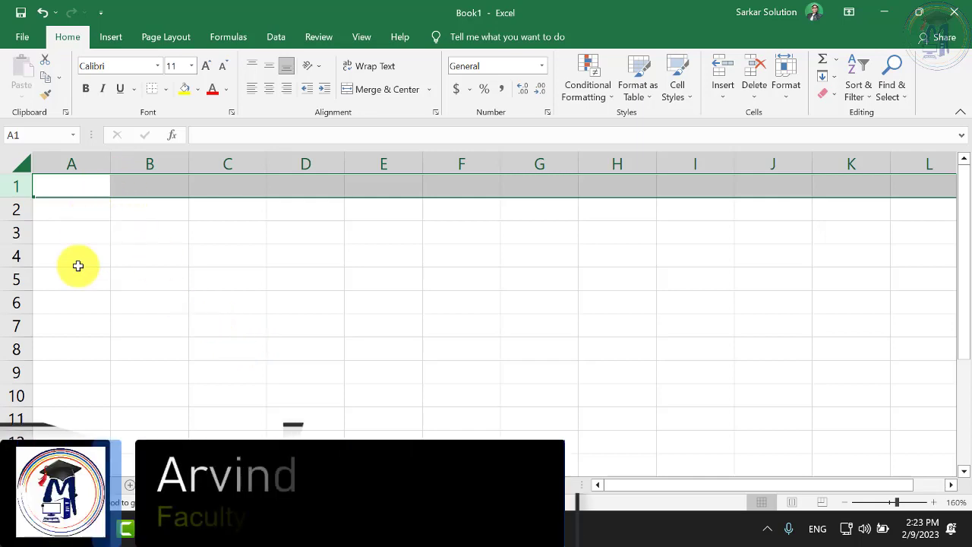
{"action": "left_click", "coordinate": [365, 346]}
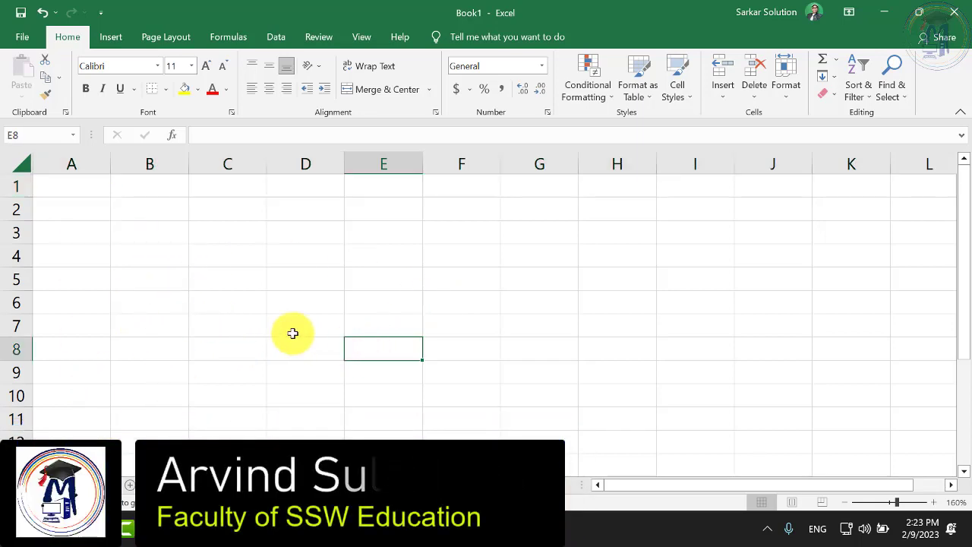
{"action": "left_click", "coordinate": [246, 306]}
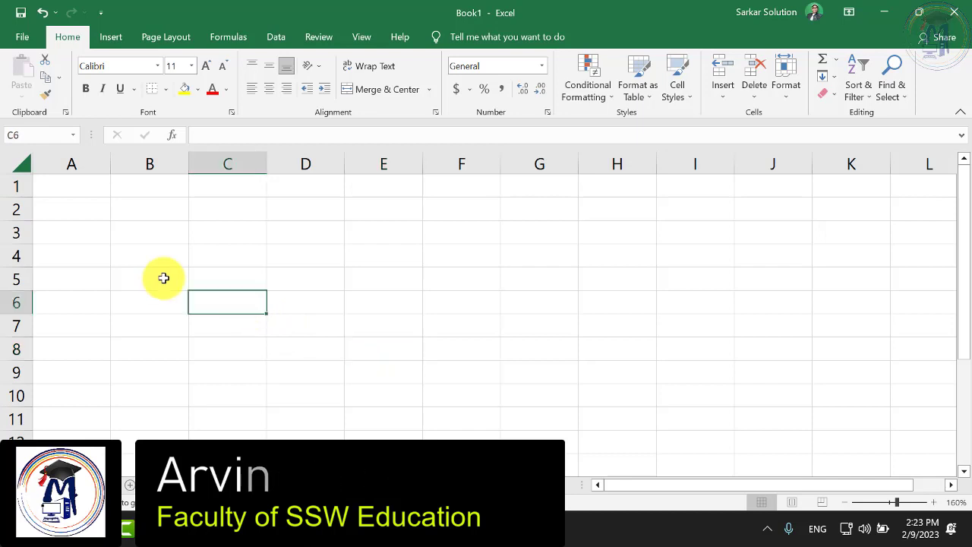
{"action": "scroll", "coordinate": [166, 292], "scroll_direction": "up", "scroll_amount": 2}
{"action": "left_click", "coordinate": [166, 294]}
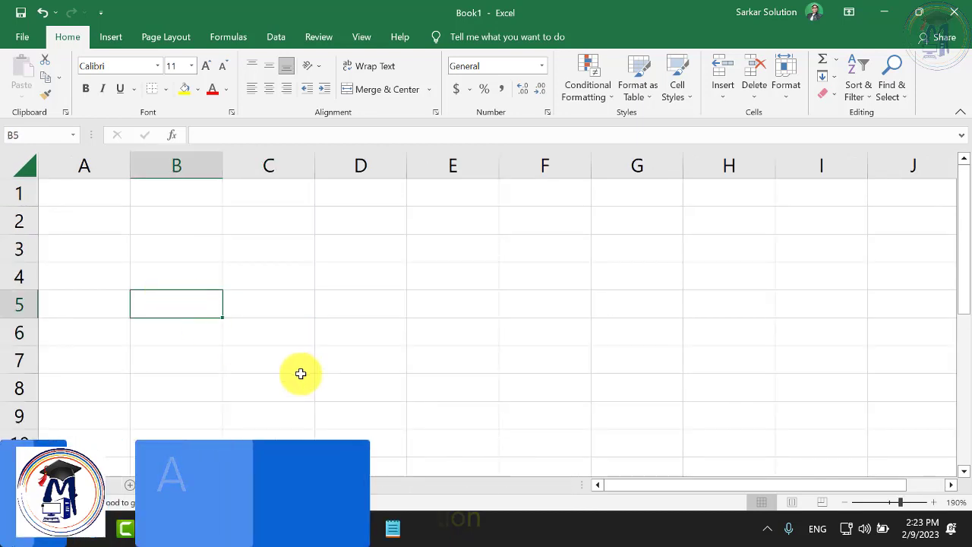
{"action": "type", "text": "C"}
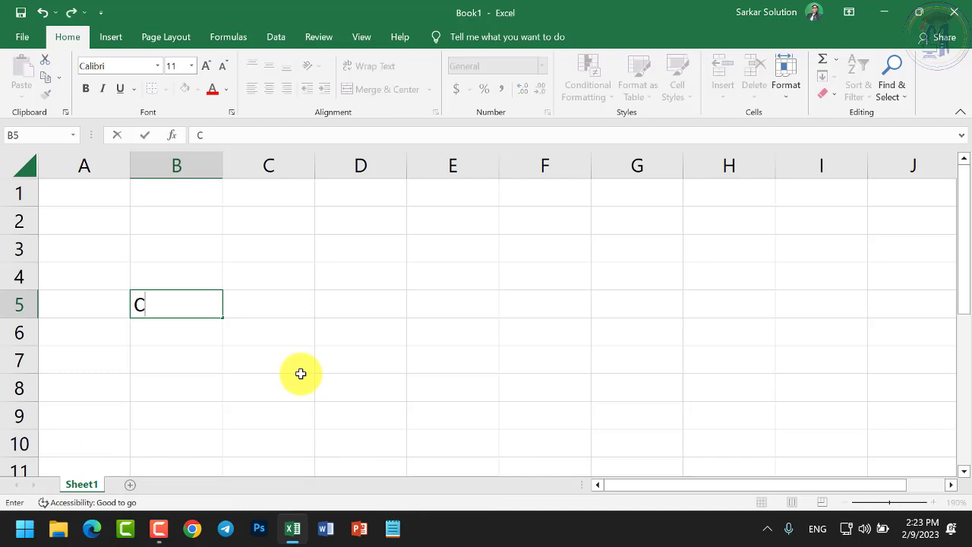
{"action": "type", "text": "ols"}
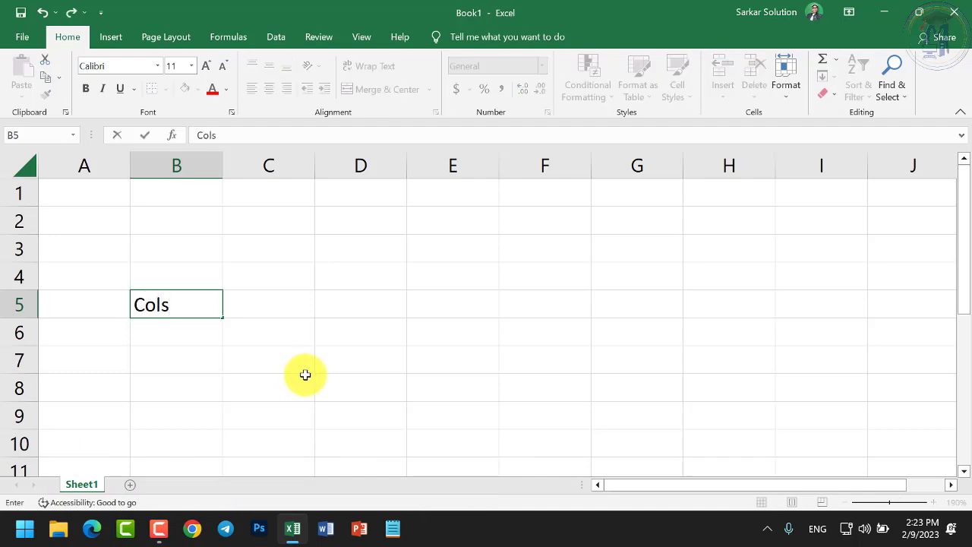
{"action": "key", "text": "Return"}
{"action": "type", "text": "Rows"}
{"action": "key", "text": "Return"}
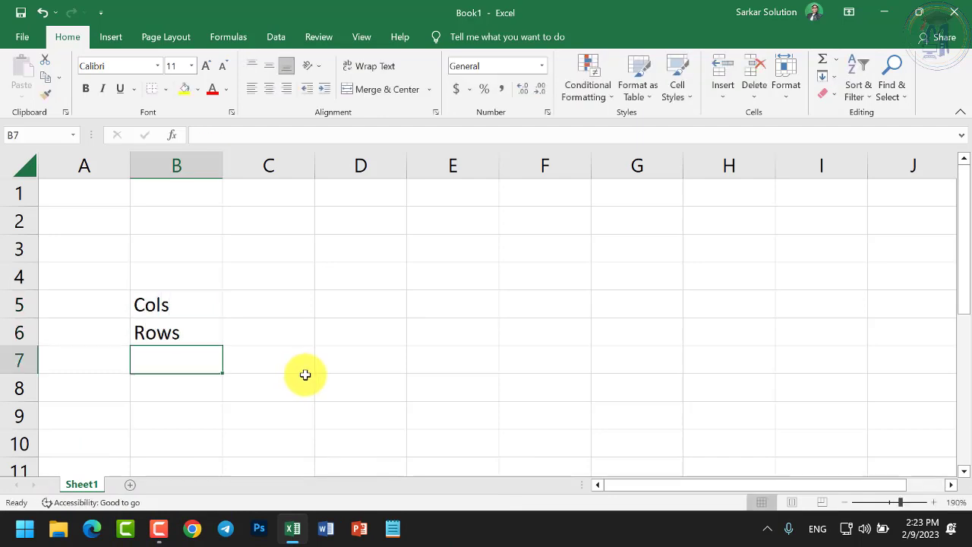
Add Cells in B7 and Worksheet in B8, then widen column B
{"action": "type", "text": "Cee"}
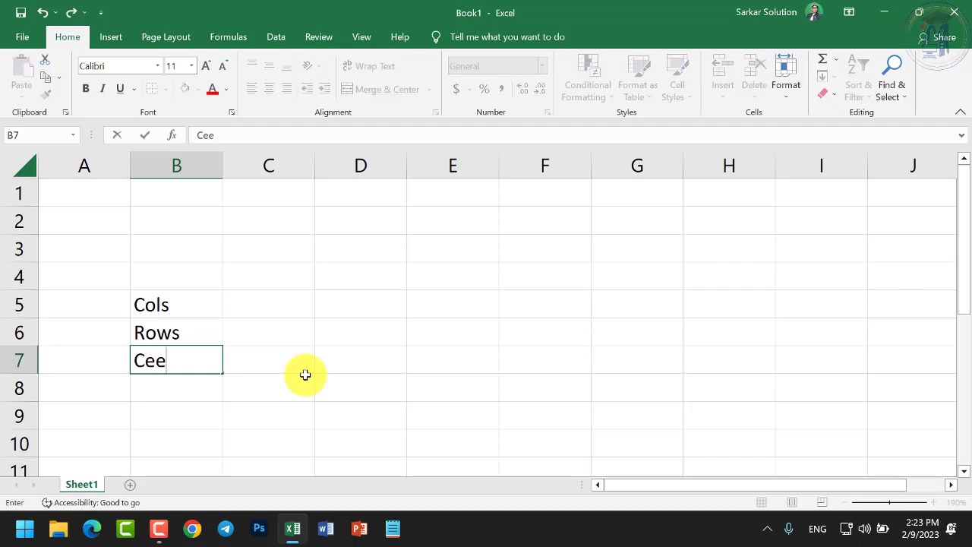
{"action": "key", "text": "BackSpace"}
{"action": "type", "text": "lls"}
{"action": "key", "text": "Return"}
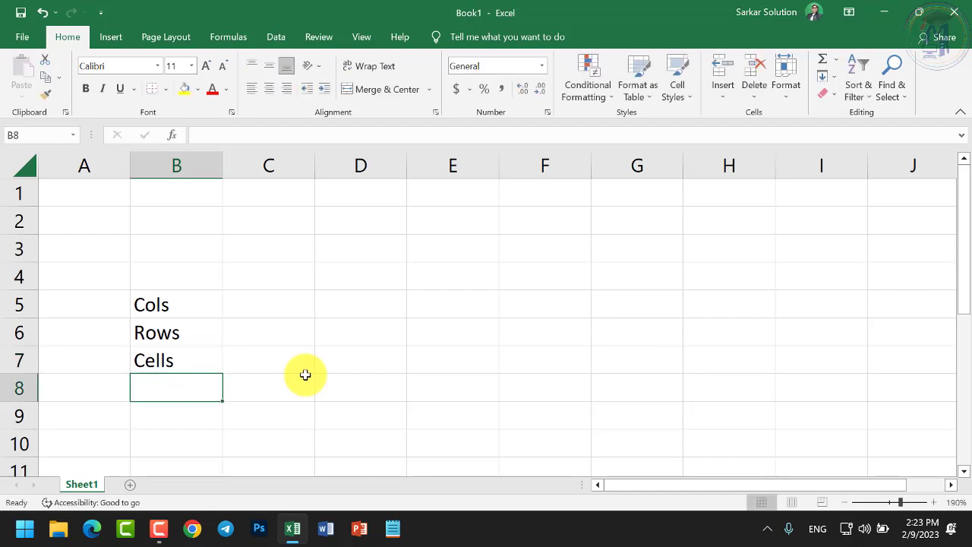
{"action": "type", "text": "Worksh"}
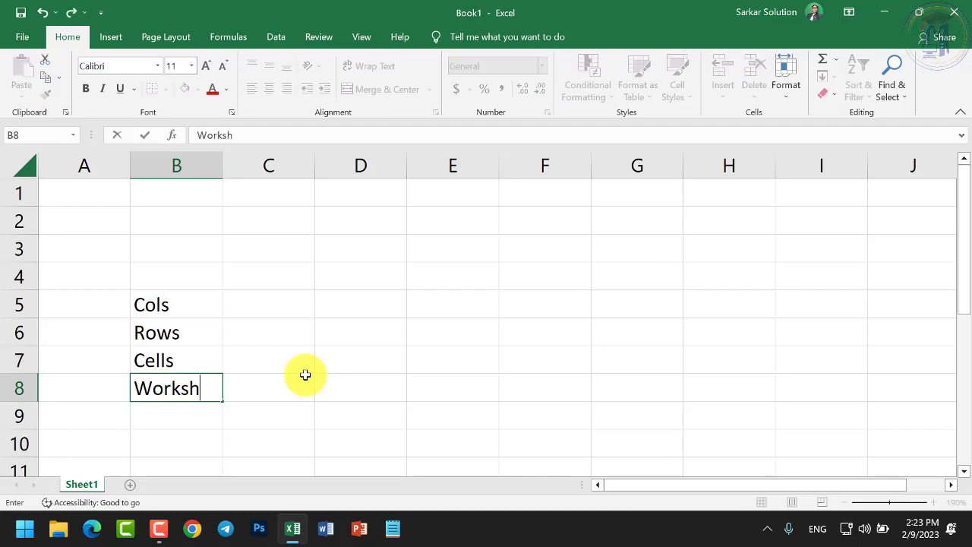
{"action": "type", "text": "eet"}
{"action": "key", "text": "Return"}
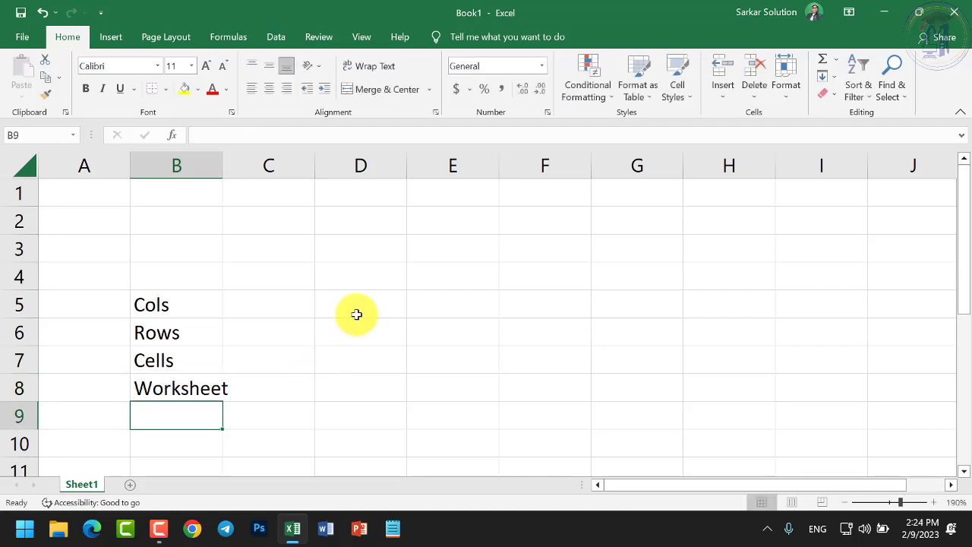
{"action": "left_click_drag", "start_coordinate": [221, 166], "coordinate": [248, 168]}
Finish widening column B to fit 'Worksheet' and bring up the column C header menu
{"action": "left_click", "coordinate": [253, 300]}
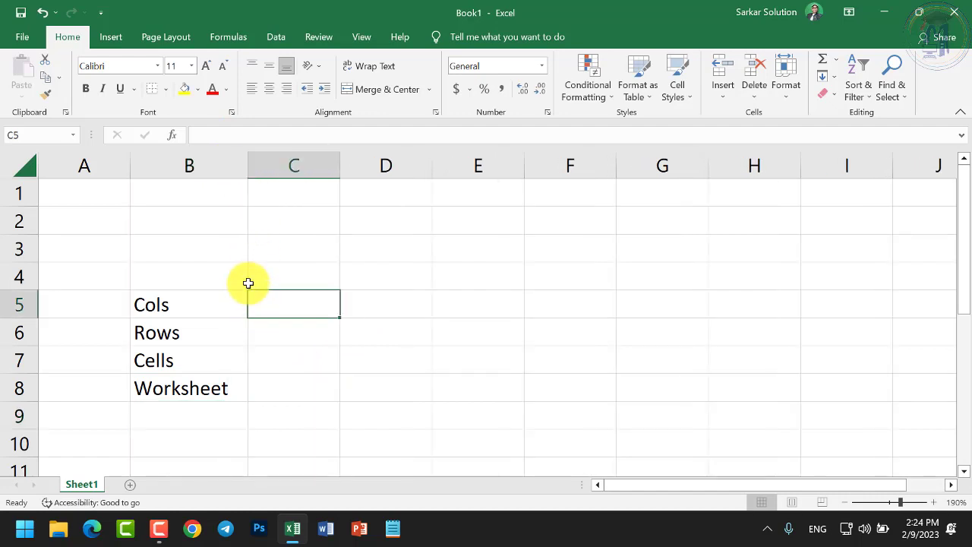
{"action": "left_click", "coordinate": [194, 307]}
{"action": "left_click", "coordinate": [268, 307]}
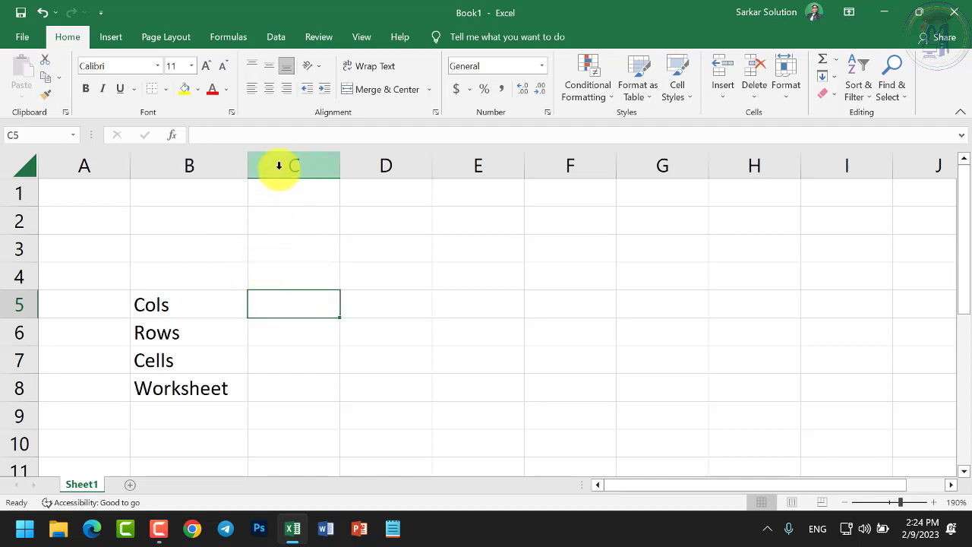
{"action": "right_click", "coordinate": [279, 166]}
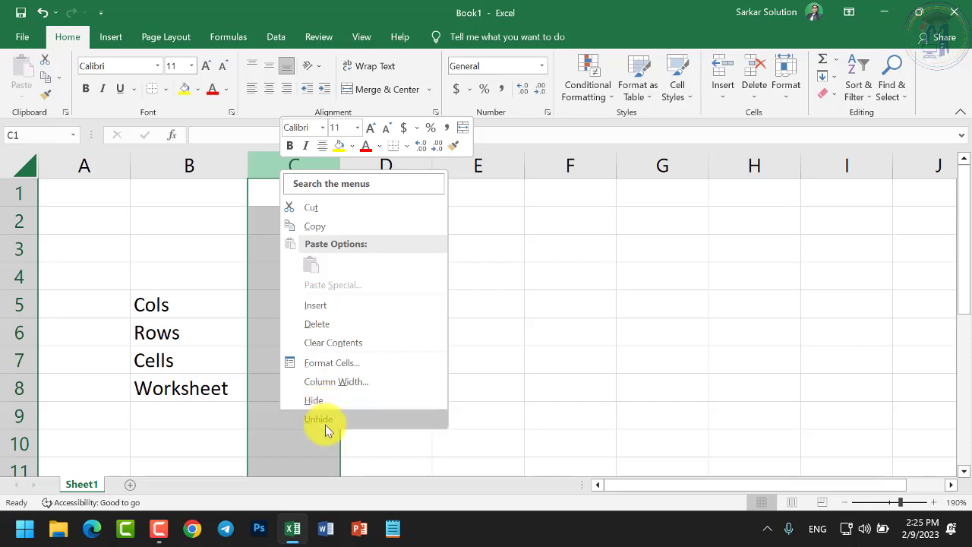
{"action": "right_click", "coordinate": [21, 250]}
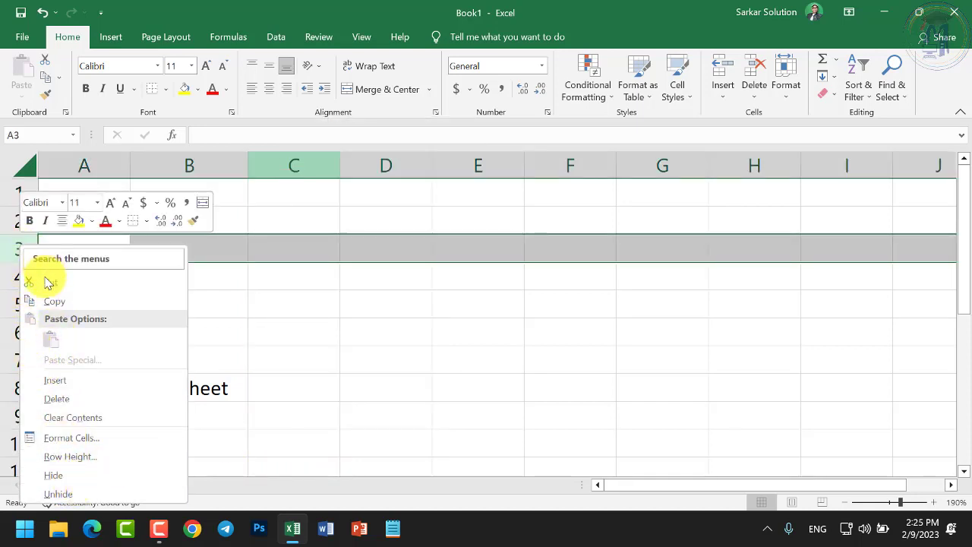
{"action": "right_click", "coordinate": [318, 170]}
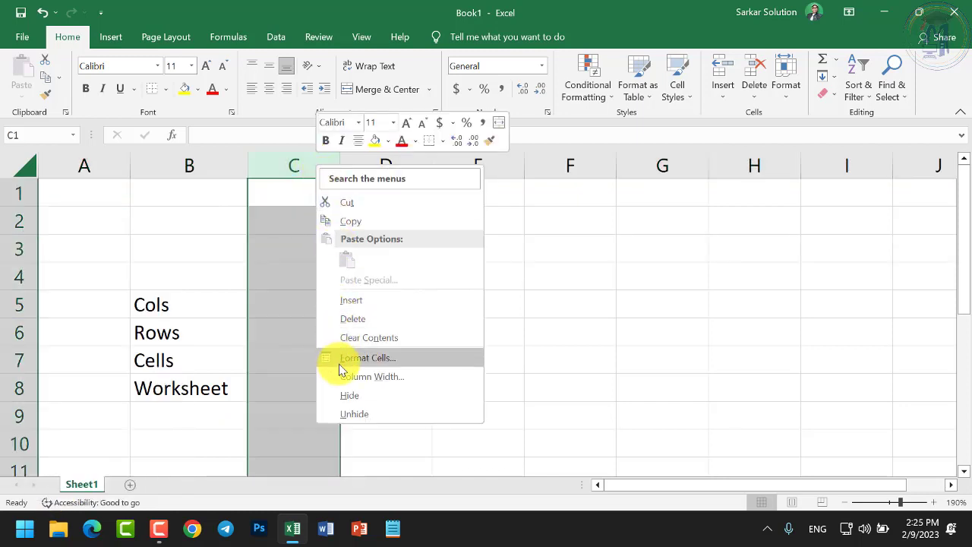
{"action": "left_click", "coordinate": [278, 355]}
{"action": "right_click", "coordinate": [286, 324]}
{"action": "left_click", "coordinate": [283, 331]}
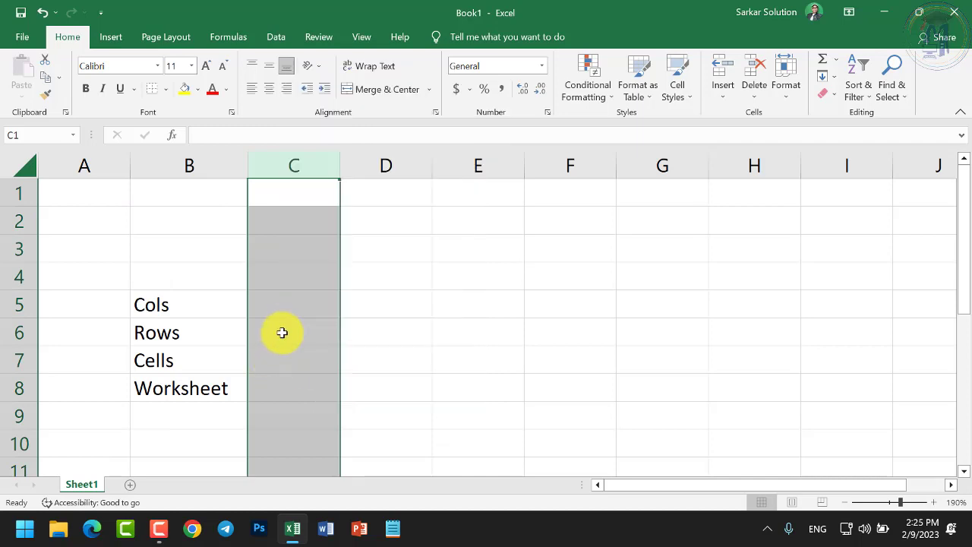
{"action": "left_click", "coordinate": [285, 330]}
{"action": "right_click", "coordinate": [288, 336]}
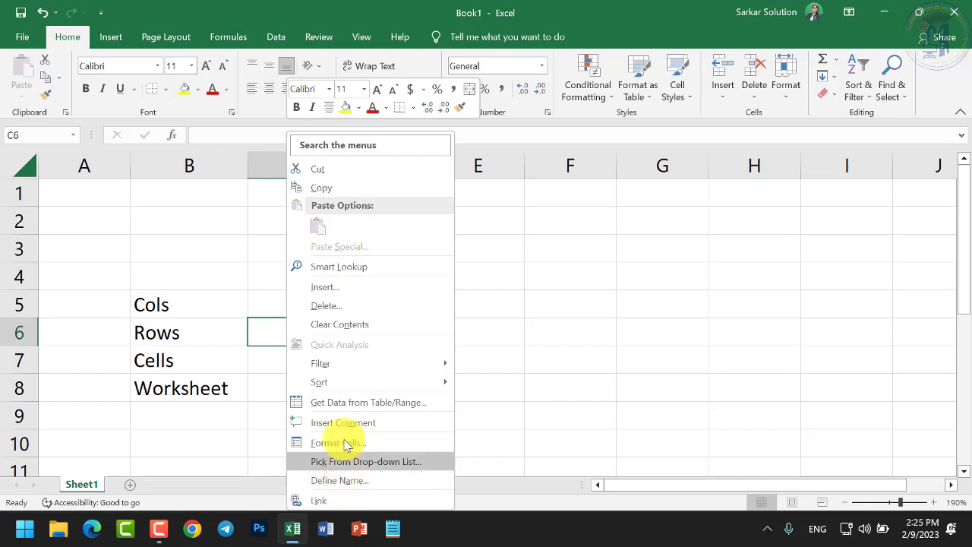
{"action": "left_click", "coordinate": [544, 389]}
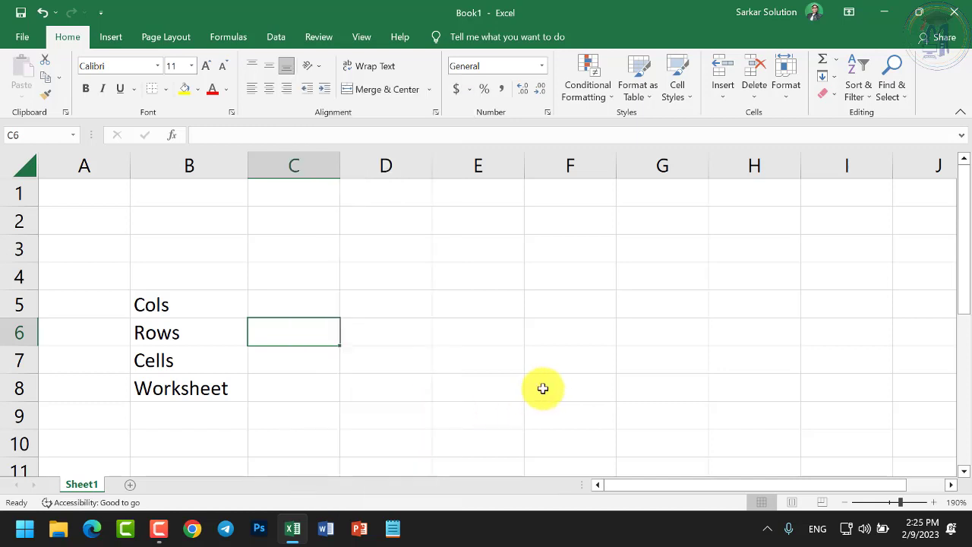
{"action": "right_click", "coordinate": [97, 486]}
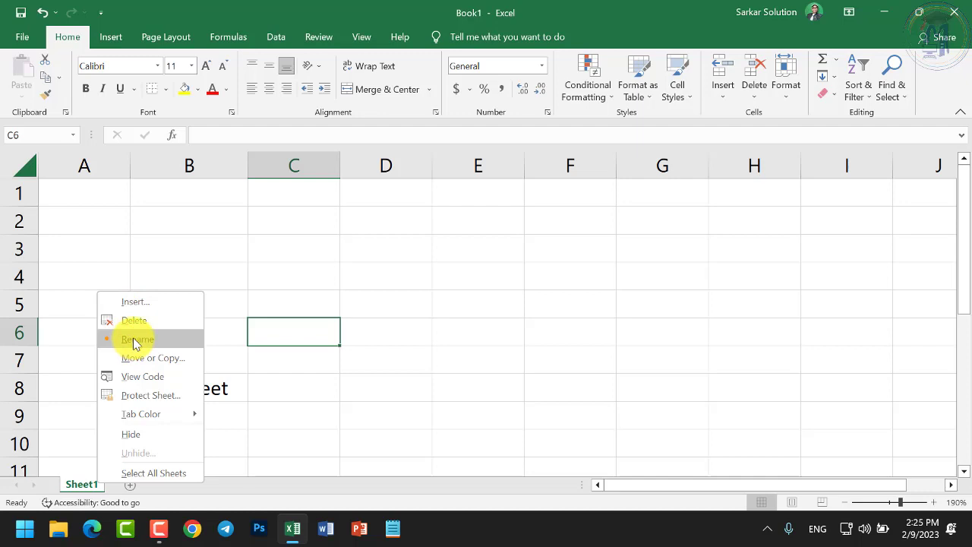
{"action": "left_click", "coordinate": [91, 487]}
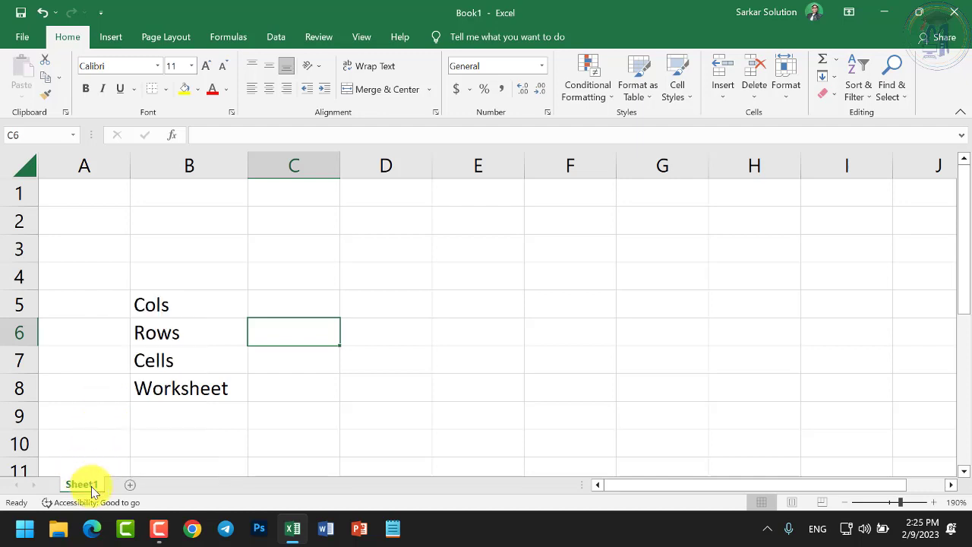
{"action": "right_click", "coordinate": [91, 487]}
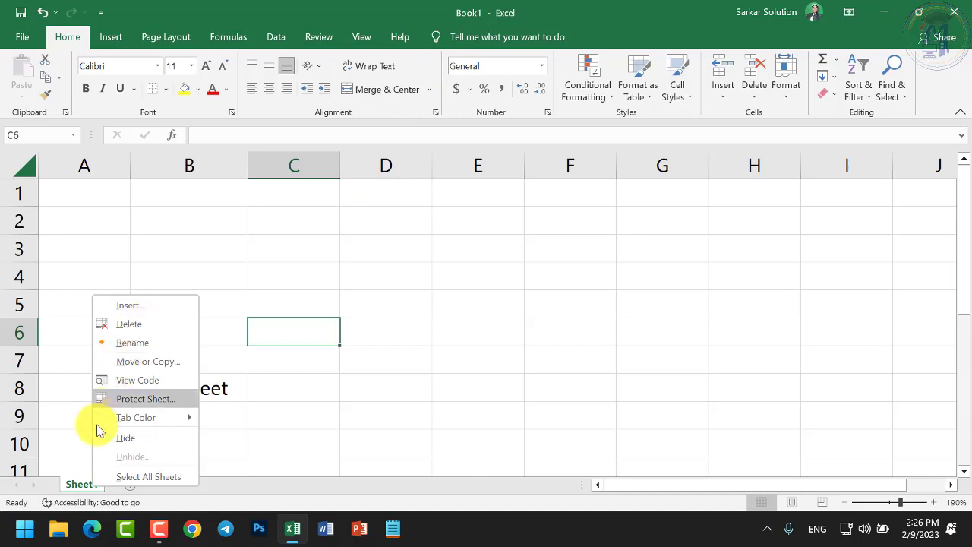
{"action": "left_click", "coordinate": [65, 492]}
Add a new blank worksheet, Sheet2, to Book1
{"action": "left_click", "coordinate": [128, 483]}
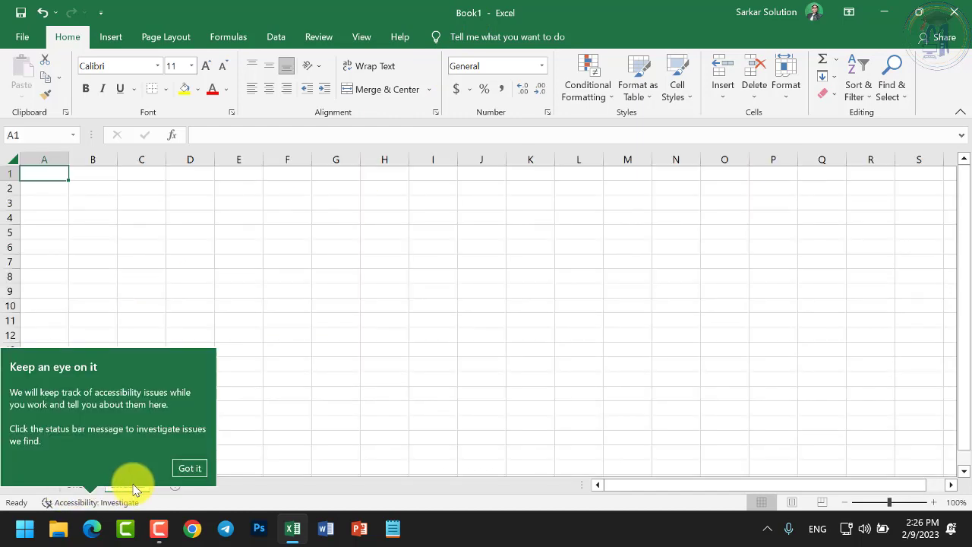
{"action": "left_click", "coordinate": [197, 471]}
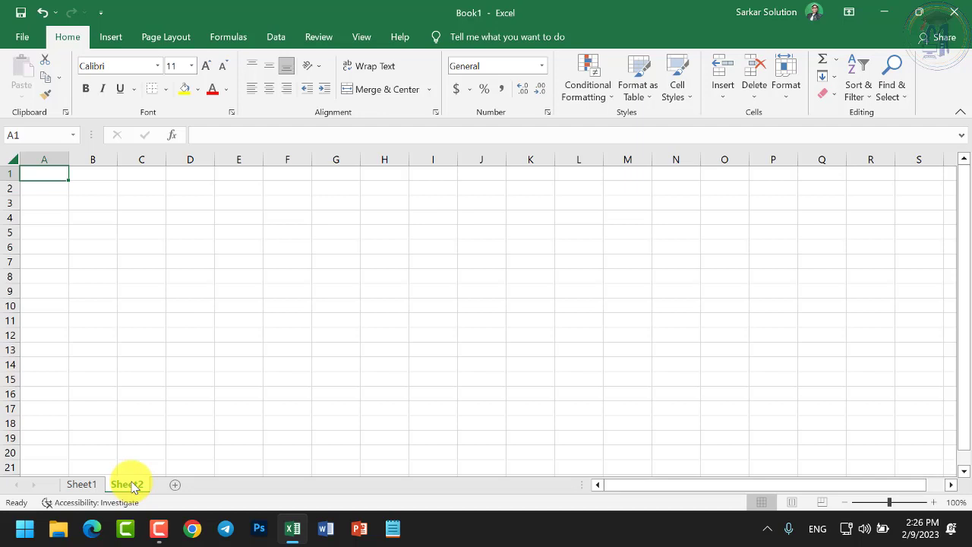
{"action": "right_click", "coordinate": [131, 486]}
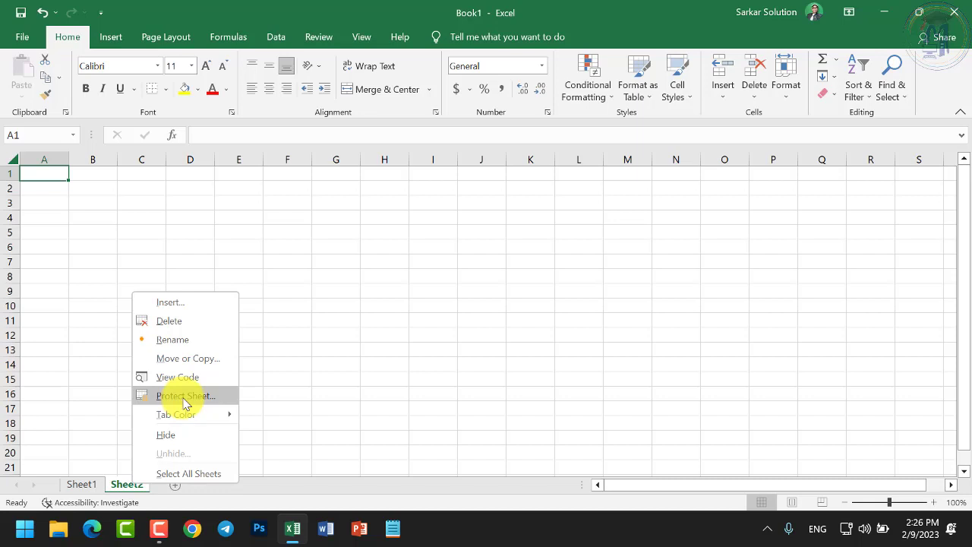
Move between Sheet1 and Sheet2, ending on the empty Sheet2
{"action": "mouse_move", "coordinate": [175, 417]}
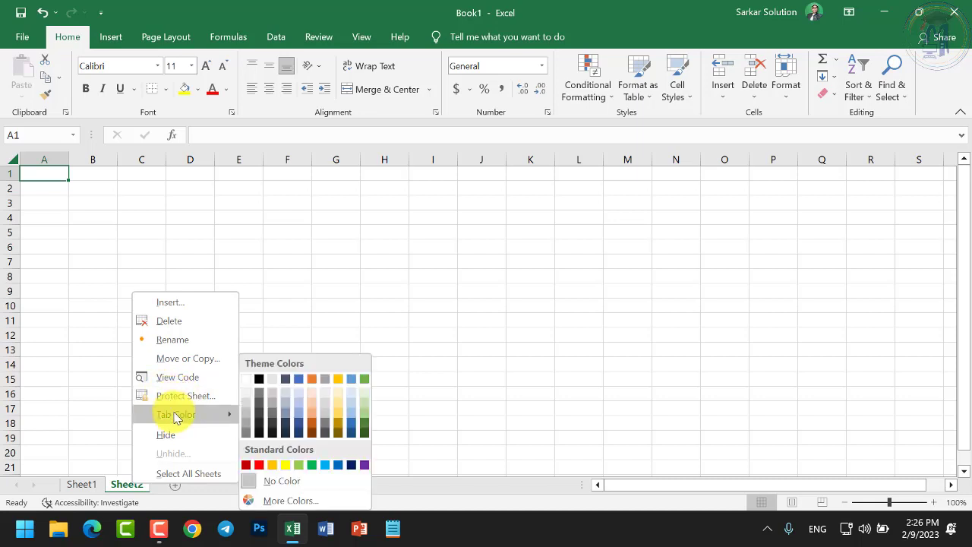
{"action": "left_click", "coordinate": [80, 483]}
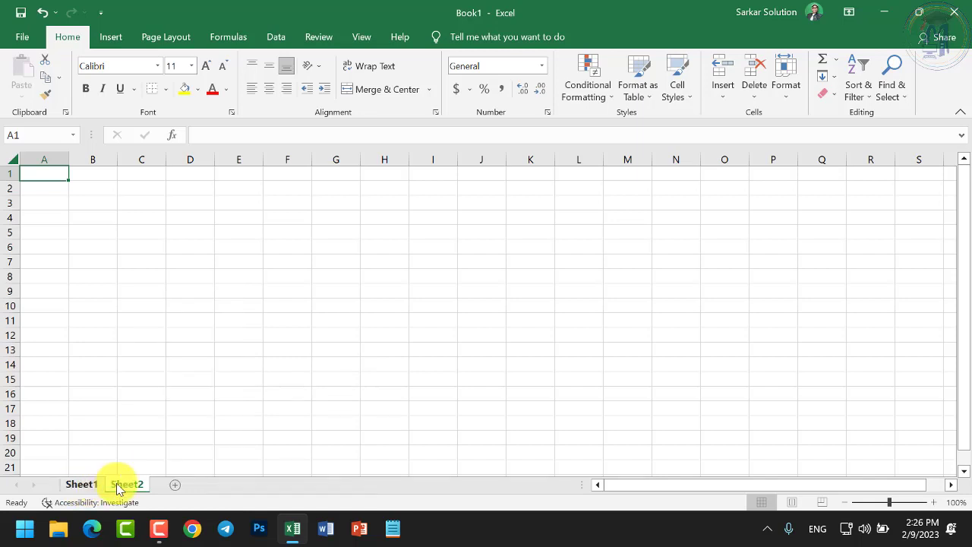
{"action": "right_click", "coordinate": [118, 486]}
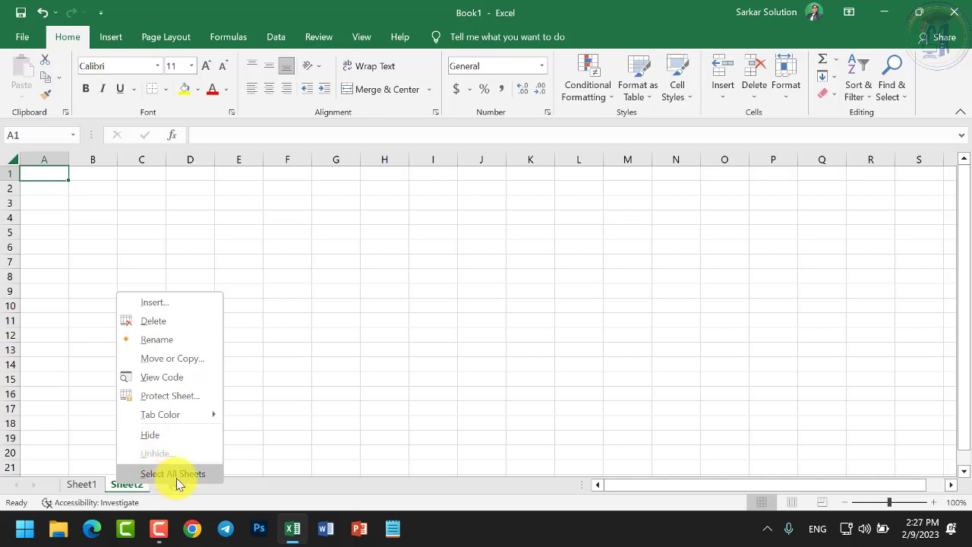
{"action": "left_click", "coordinate": [134, 486]}
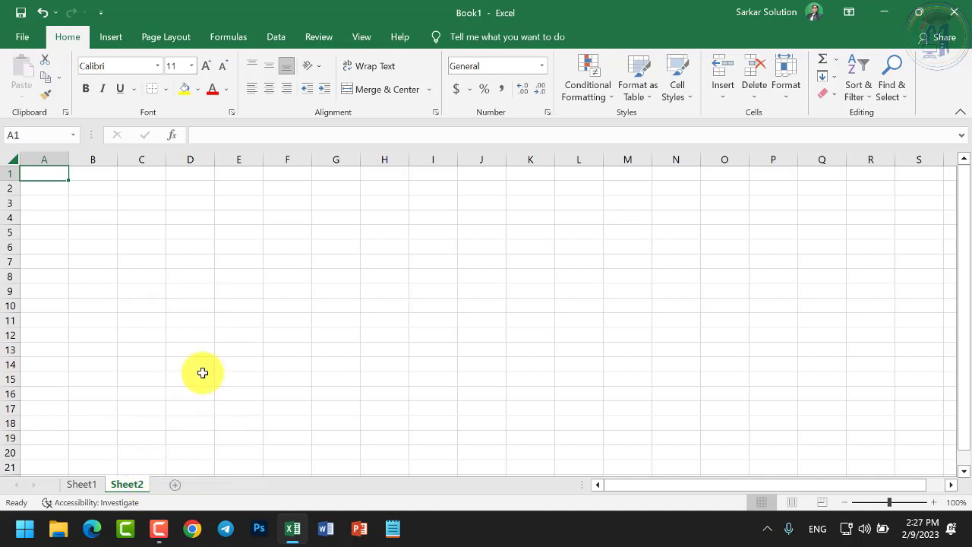
{"action": "left_click", "coordinate": [147, 334]}
{"action": "left_click", "coordinate": [95, 487]}
{"action": "scroll", "coordinate": [163, 369], "scroll_direction": "down", "scroll_amount": 2}
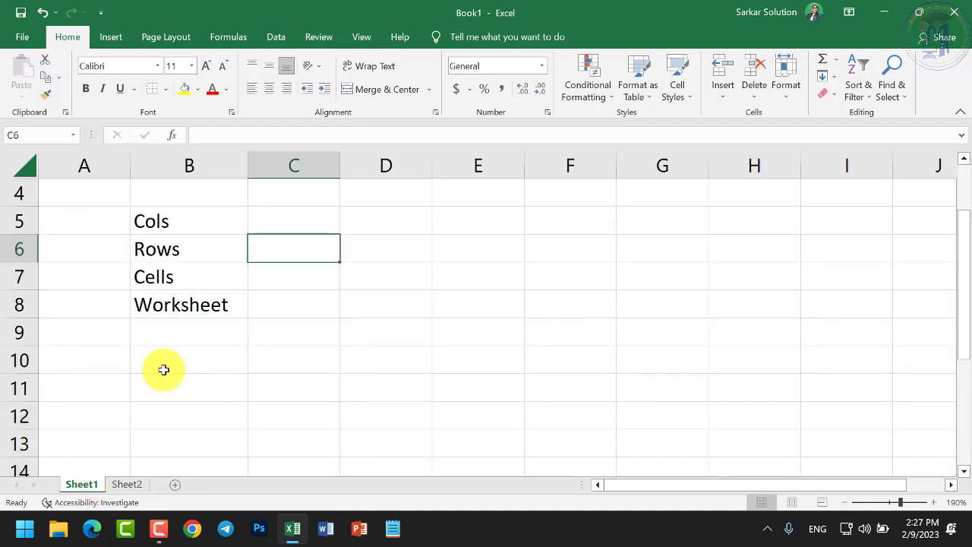
{"action": "left_click", "coordinate": [129, 485]}
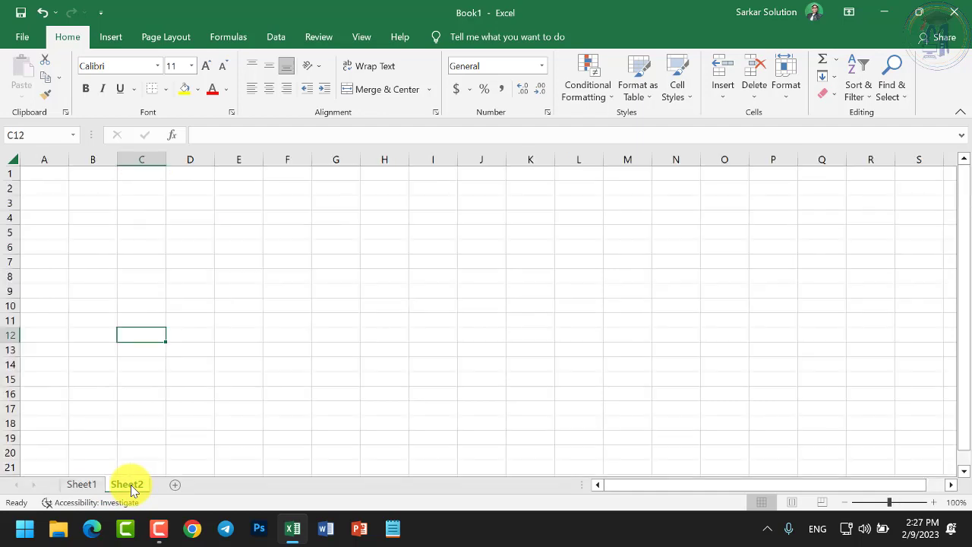
{"action": "scroll", "coordinate": [57, 204], "scroll_direction": "up", "scroll_amount": 5}
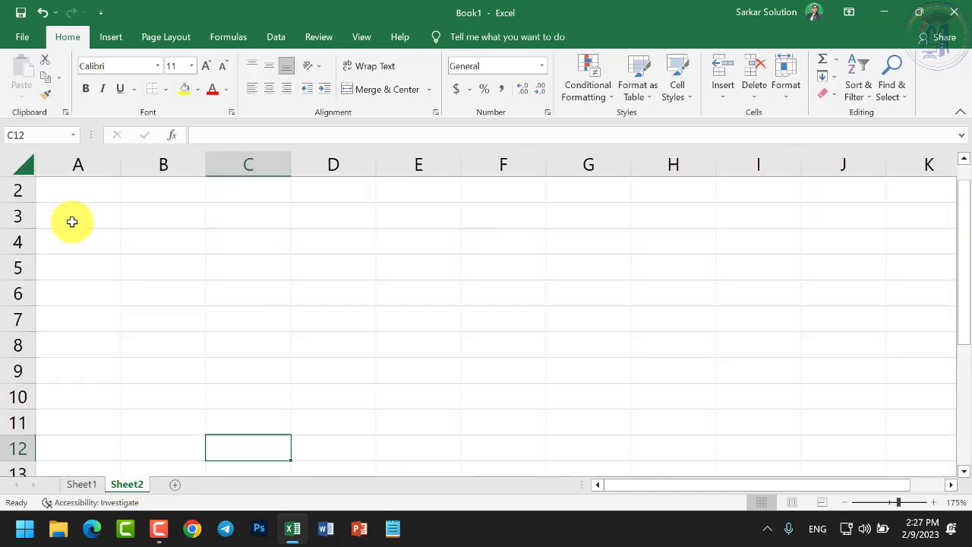
Enter the headers S.no, Name, Address and Course across A3:D3
{"action": "left_click", "coordinate": [79, 220]}
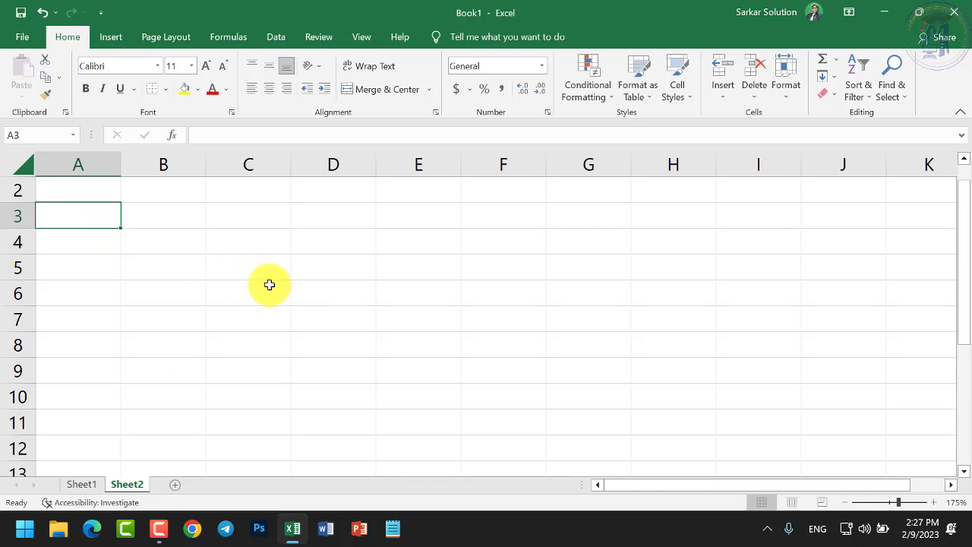
{"action": "type", "text": "S.no"}
{"action": "key", "text": "Tab"}
{"action": "type", "text": "Name"}
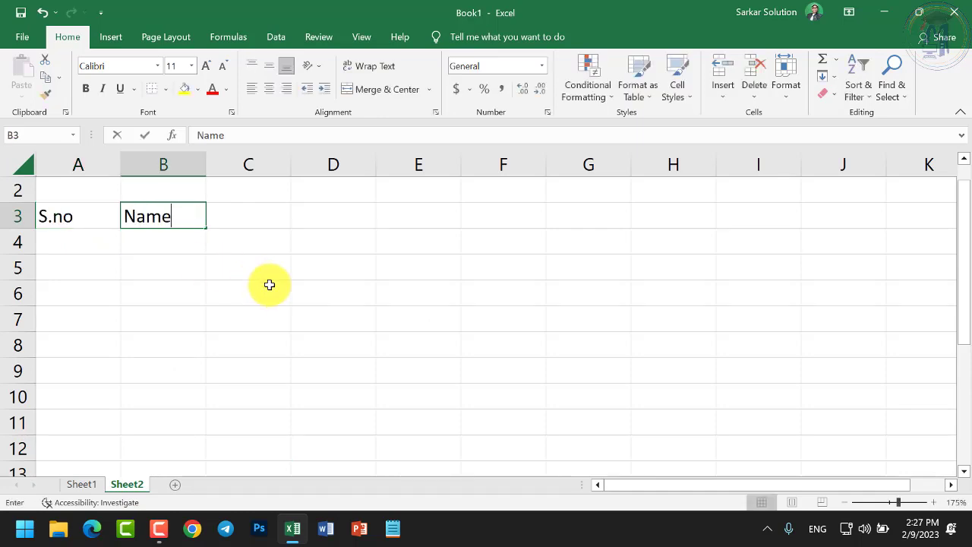
{"action": "key", "text": "Tab"}
{"action": "type", "text": "Addr"}
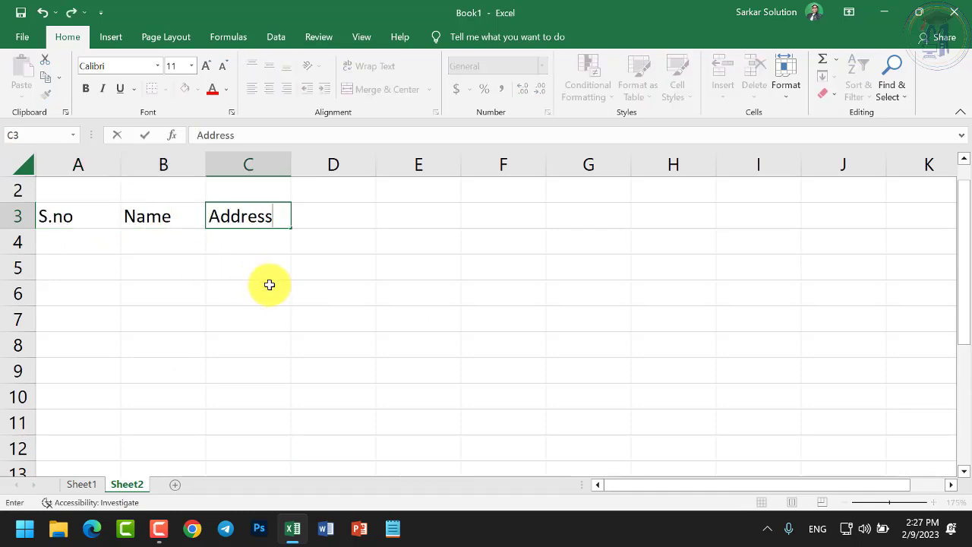
{"action": "key", "text": "Tab"}
{"action": "type", "text": "Cour"}
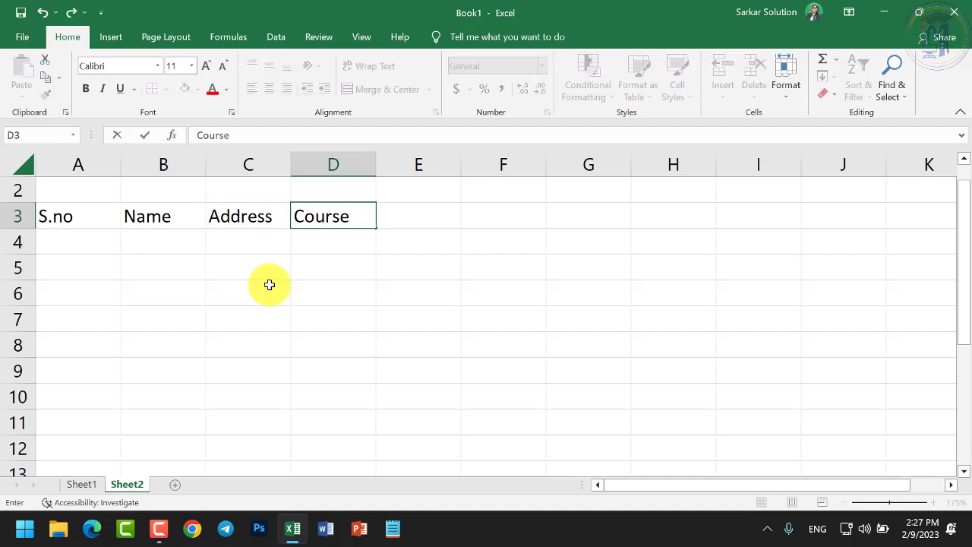
{"action": "key", "text": "Tab"}
Enter serials 1 and 2 in A4:A5 and fill them down to 15
{"action": "left_click", "coordinate": [106, 258]}
{"action": "left_click", "coordinate": [105, 245]}
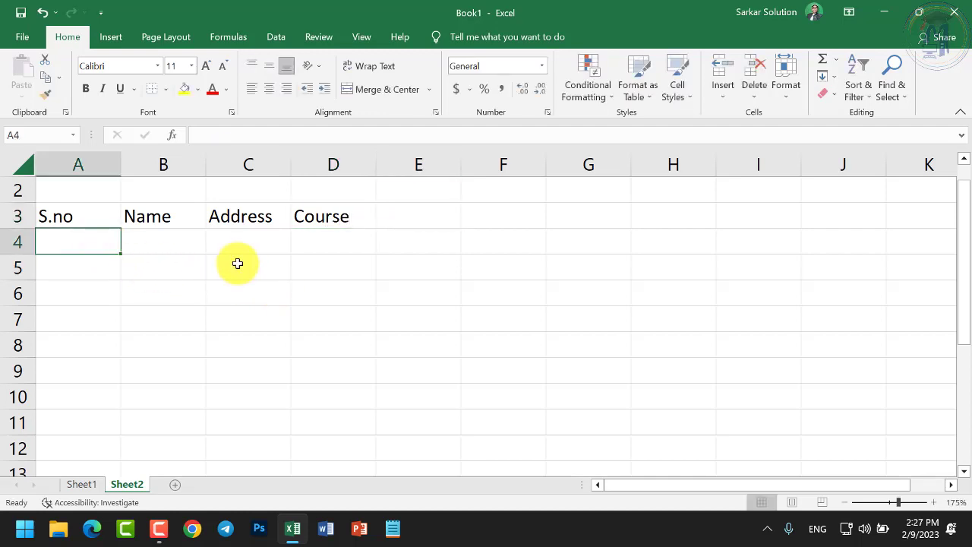
{"action": "type", "text": "1"}
{"action": "key", "text": "Return"}
{"action": "type", "text": "2"}
{"action": "key", "text": "Return"}
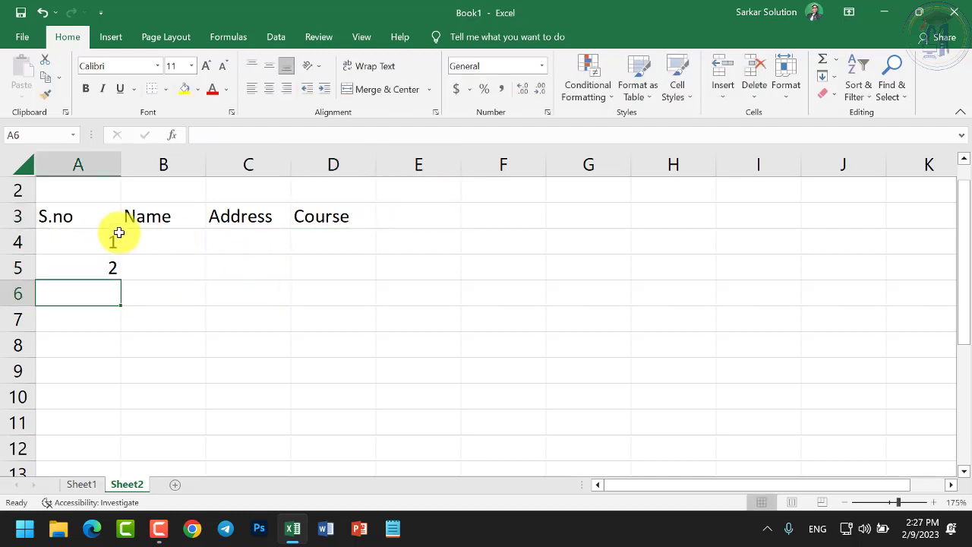
{"action": "left_click", "coordinate": [89, 241]}
{"action": "left_click_drag", "start_coordinate": [89, 241], "coordinate": [145, 420]}
{"action": "scroll", "coordinate": [178, 326], "scroll_direction": "up", "scroll_amount": 3}
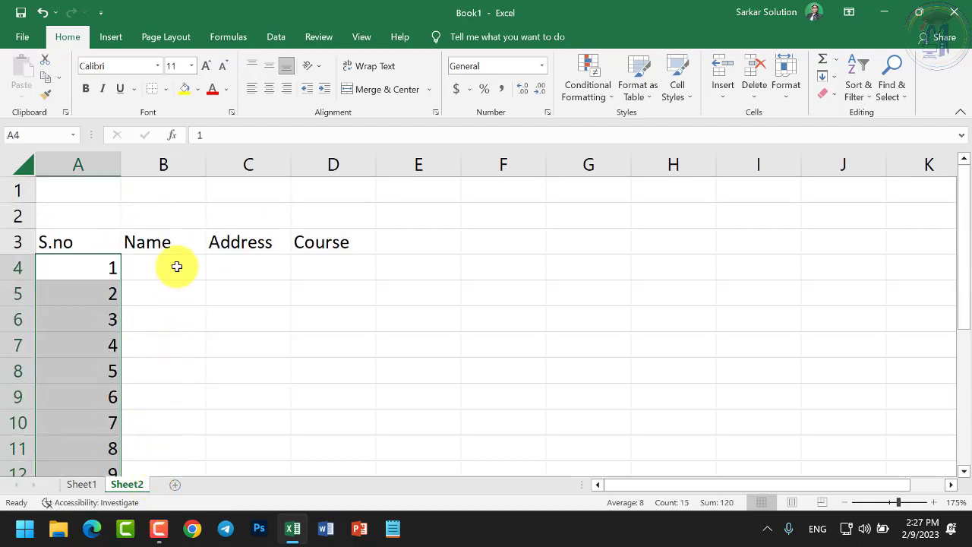
Type five student names from B4 and repeat them down to row 18
{"action": "left_click", "coordinate": [176, 266]}
{"action": "type", "text": "Ra"}
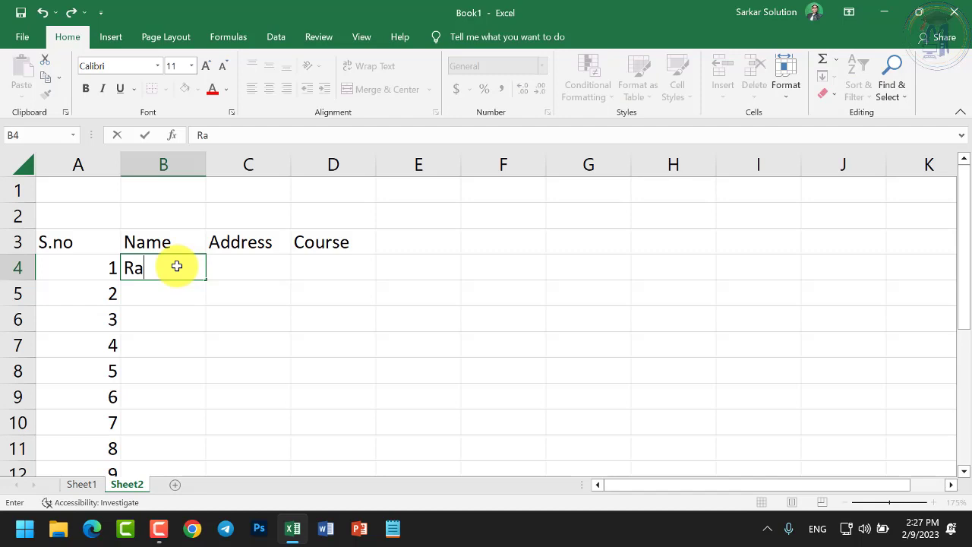
{"action": "key", "text": "BackSpace"}
{"action": "key", "text": "BackSpace"}
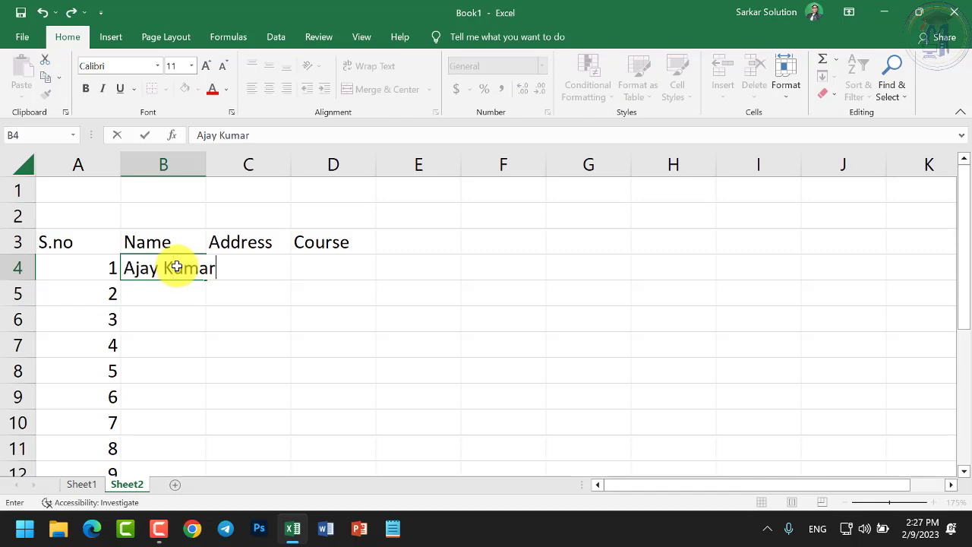
{"action": "key", "text": "Return"}
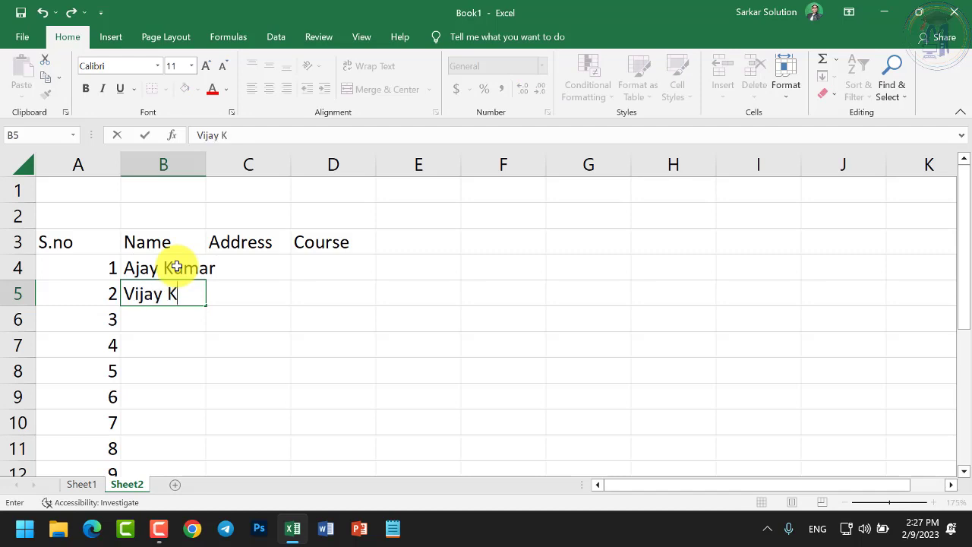
{"action": "key", "text": "Return"}
{"action": "type", "text": "Ramesh"}
{"action": "key", "text": "Return"}
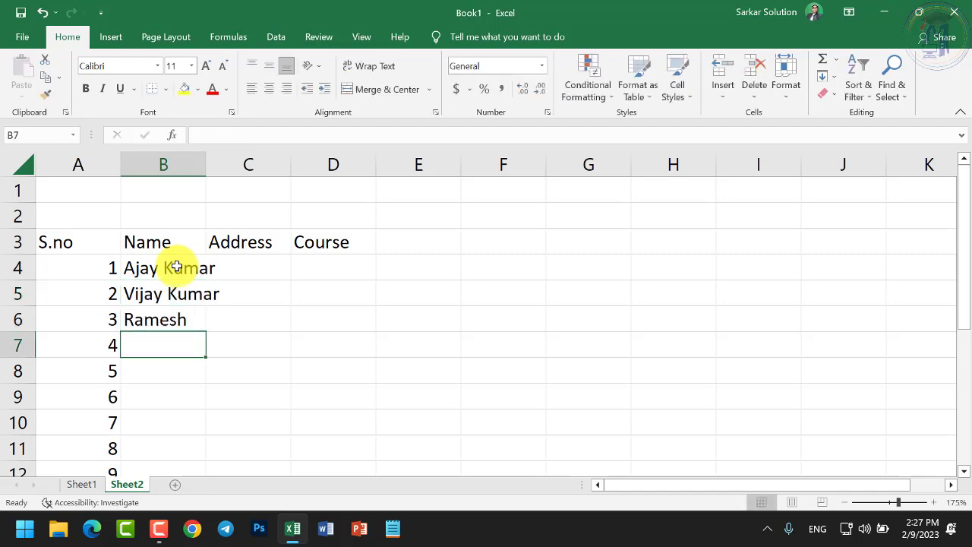
{"action": "type", "text": "K"}
{"action": "type", "text": "ukesh"}
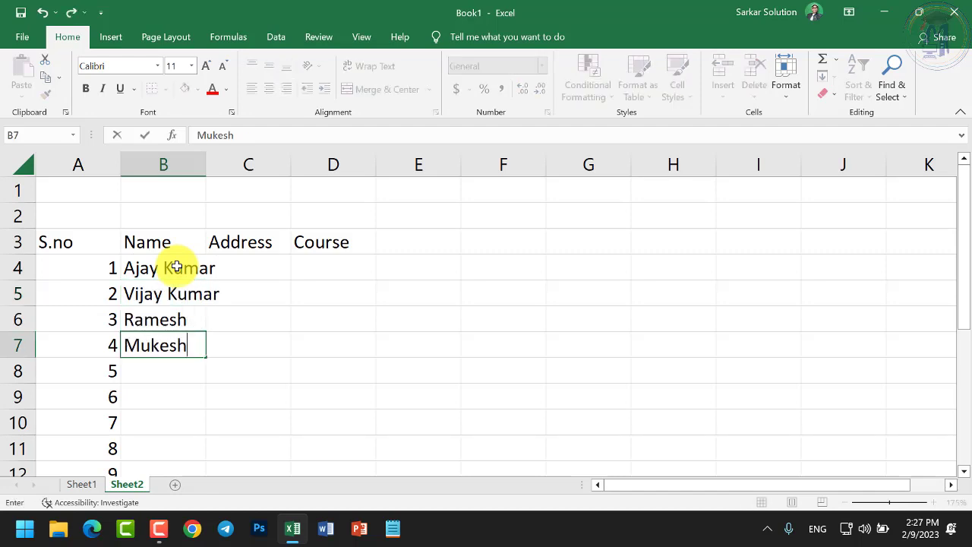
{"action": "key", "text": "Return"}
{"action": "type", "text": "S resh"}
{"action": "key", "text": "Return"}
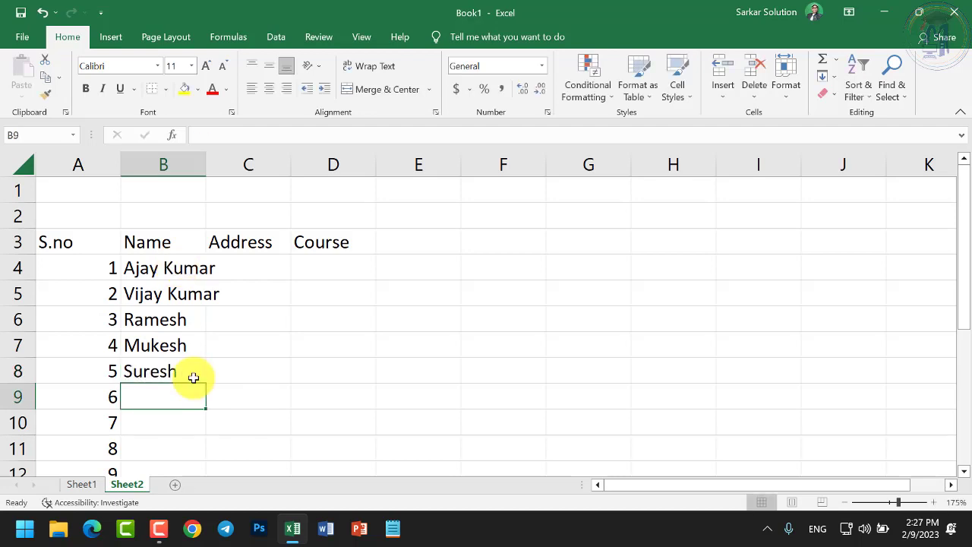
{"action": "left_click_drag", "start_coordinate": [190, 267], "coordinate": [208, 429]}
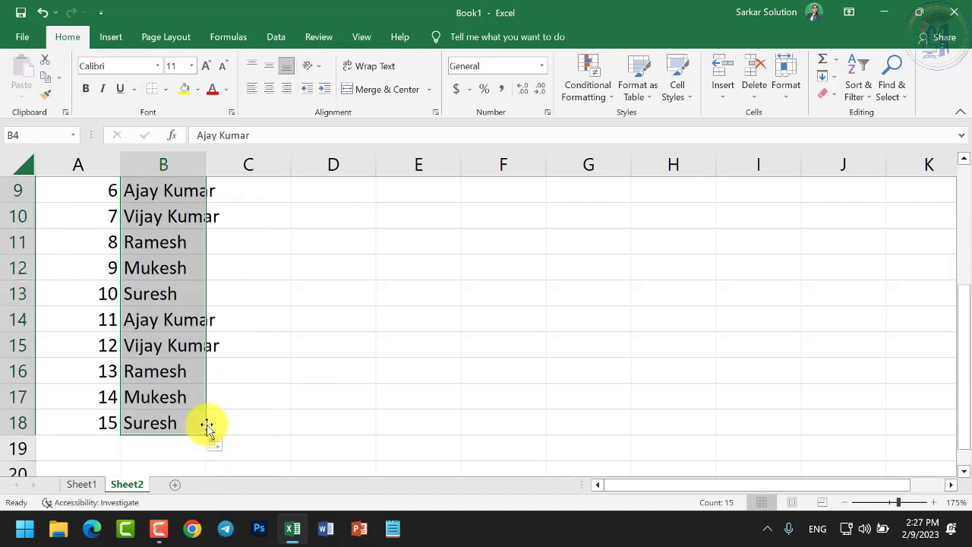
{"action": "scroll", "coordinate": [311, 347], "scroll_direction": "up", "scroll_amount": 3}
Enter Chhindwara, Jabalpur, Bhopal, Indore from C4 and repeat them down to row 18
{"action": "left_click", "coordinate": [256, 262]}
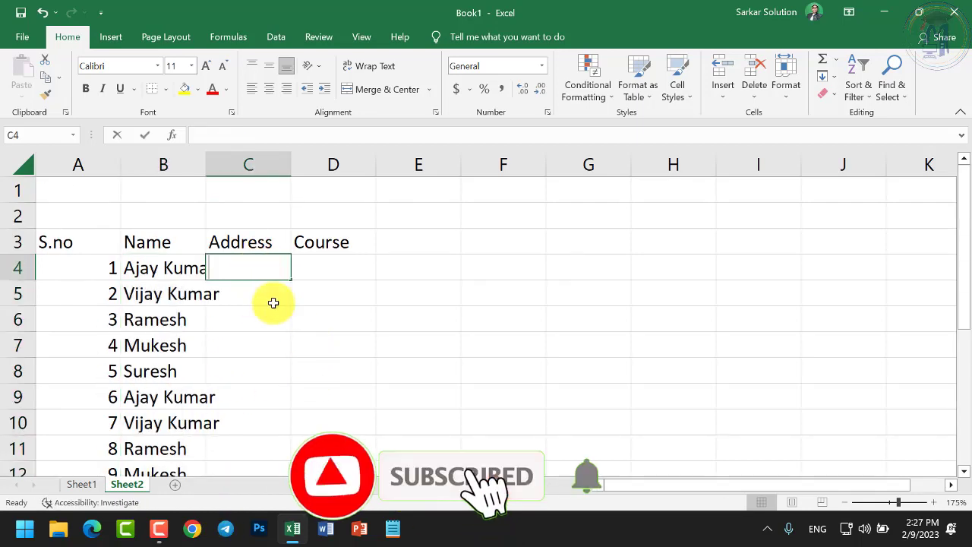
{"action": "type", "text": "Chhindwara"}
{"action": "key", "text": "Return"}
{"action": "type", "text": "J"}
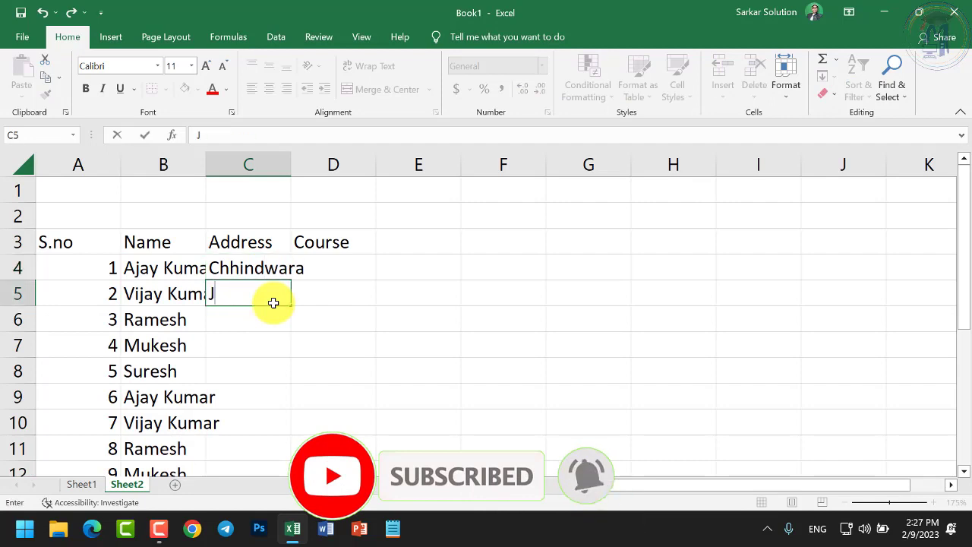
{"action": "type", "text": "abalpur"}
{"action": "key", "text": "Return"}
{"action": "type", "text": "Bh"}
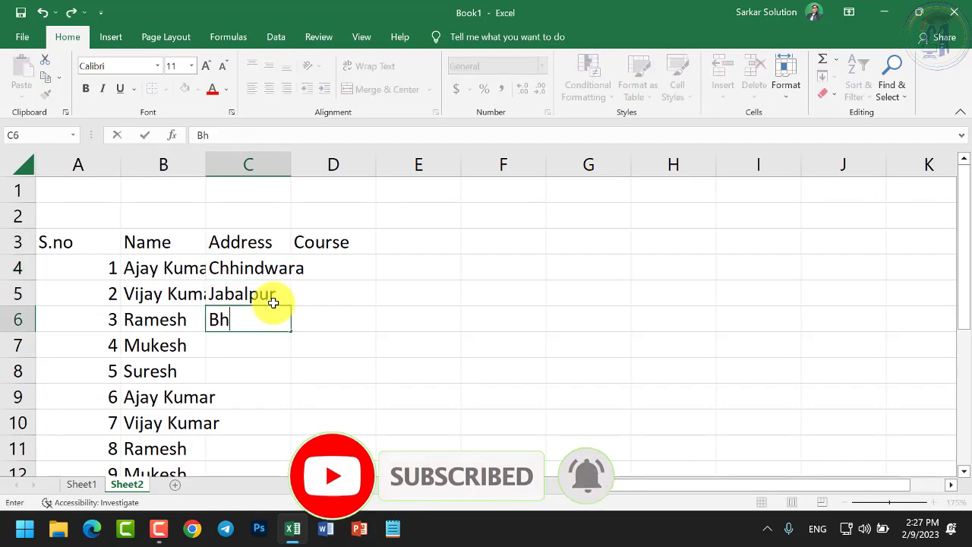
{"action": "type", "text": "op"}
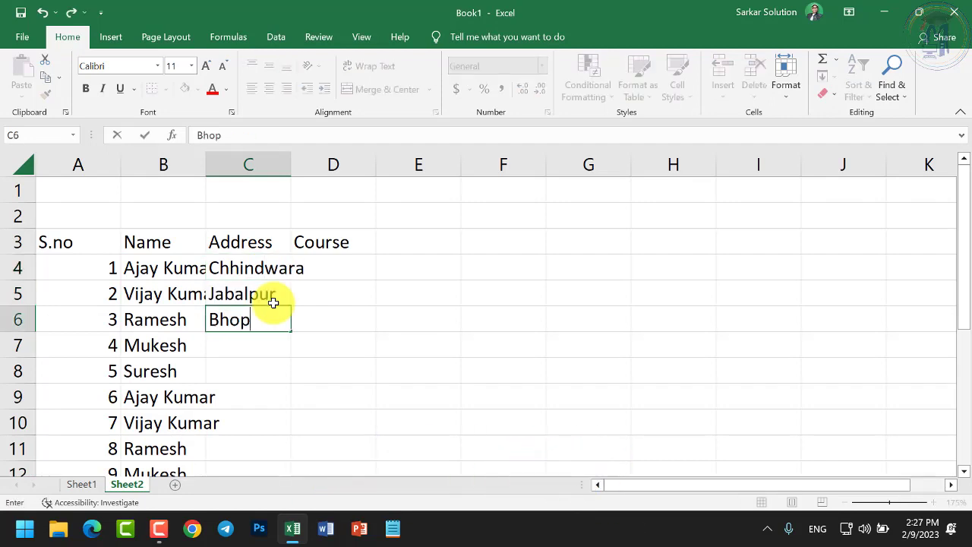
{"action": "type", "text": "al"}
{"action": "key", "text": "Return"}
{"action": "type", "text": "Indore"}
{"action": "key", "text": "Return"}
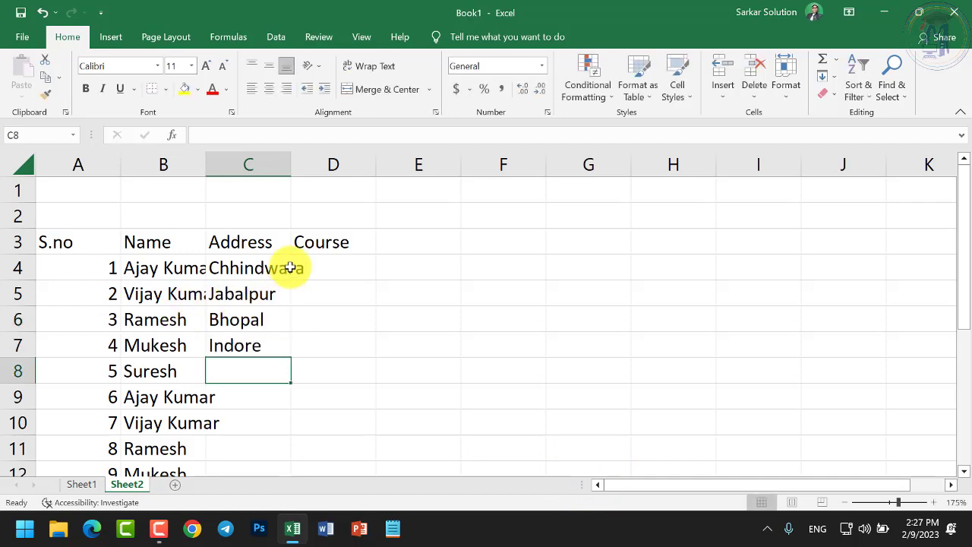
{"action": "left_click_drag", "start_coordinate": [289, 267], "coordinate": [276, 438]}
{"action": "scroll", "coordinate": [351, 327], "scroll_direction": "up", "scroll_amount": 3}
Enter DCA, BCA, PGDCA in D4:D6 and extend the pattern down to D18
{"action": "left_click", "coordinate": [328, 265]}
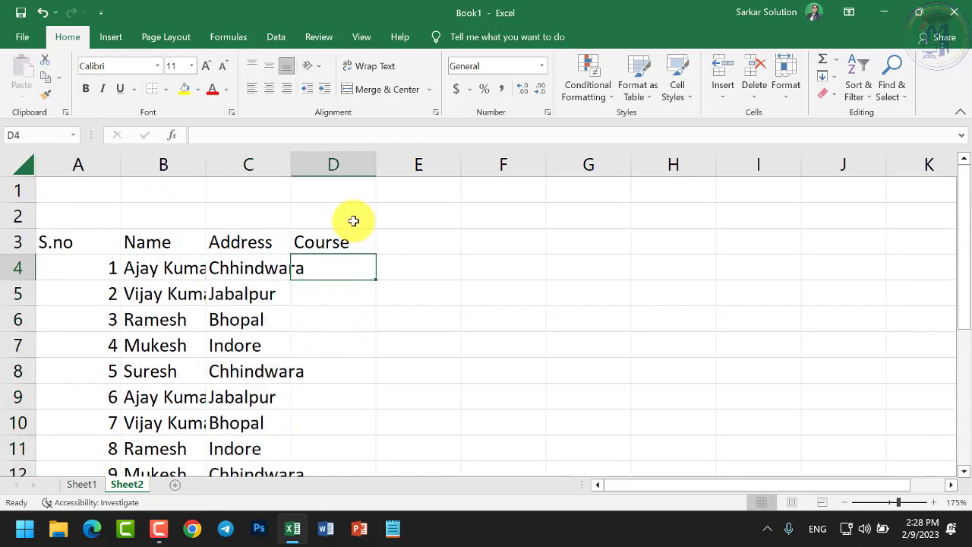
{"action": "type", "text": "DCA"}
{"action": "key", "text": "Return"}
{"action": "type", "text": "BCA"}
{"action": "key", "text": "Return"}
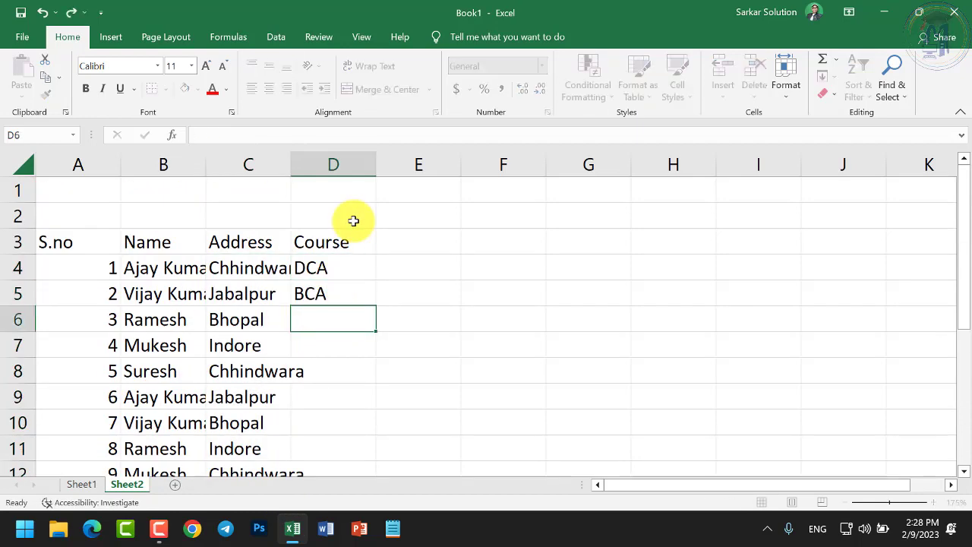
{"action": "type", "text": "PGD"}
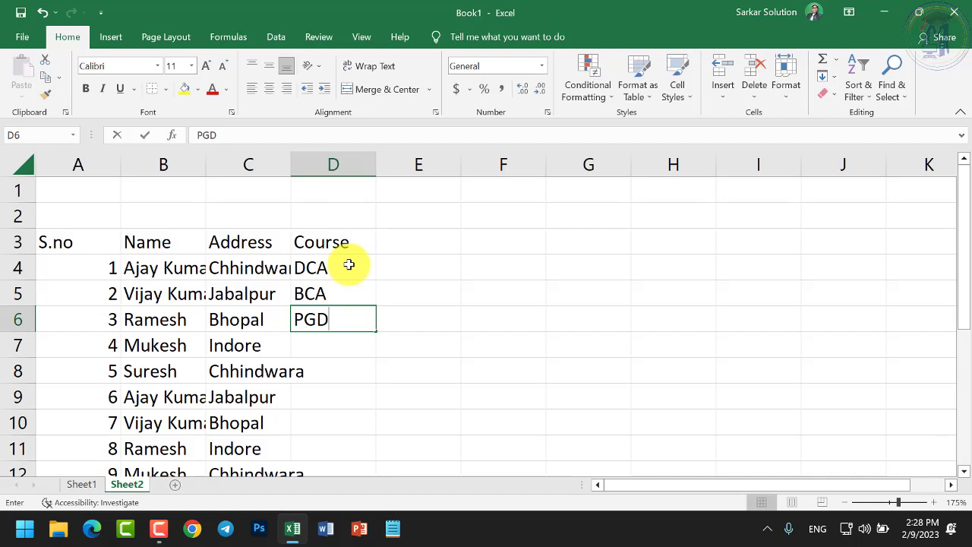
{"action": "type", "text": "CA"}
{"action": "left_click", "coordinate": [348, 264]}
{"action": "left_click_drag", "start_coordinate": [348, 267], "coordinate": [384, 441]}
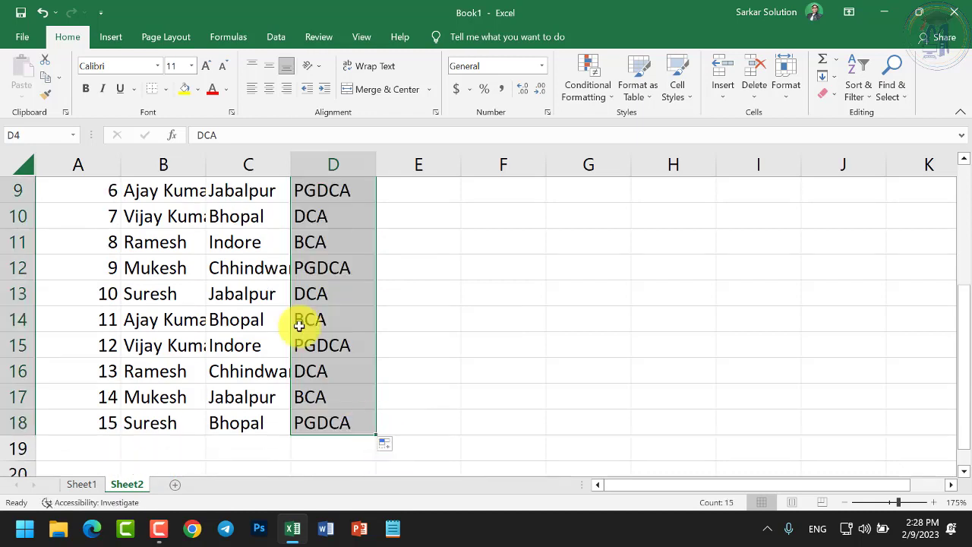
{"action": "scroll", "coordinate": [289, 307], "scroll_direction": "up", "scroll_amount": 3}
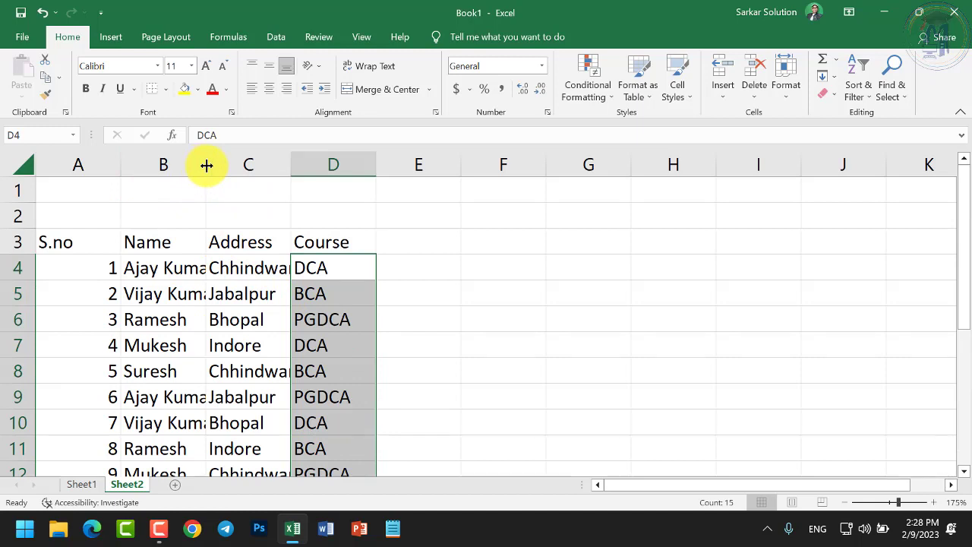
Autofit columns A through D to their contents
{"action": "double_click", "coordinate": [206, 165]}
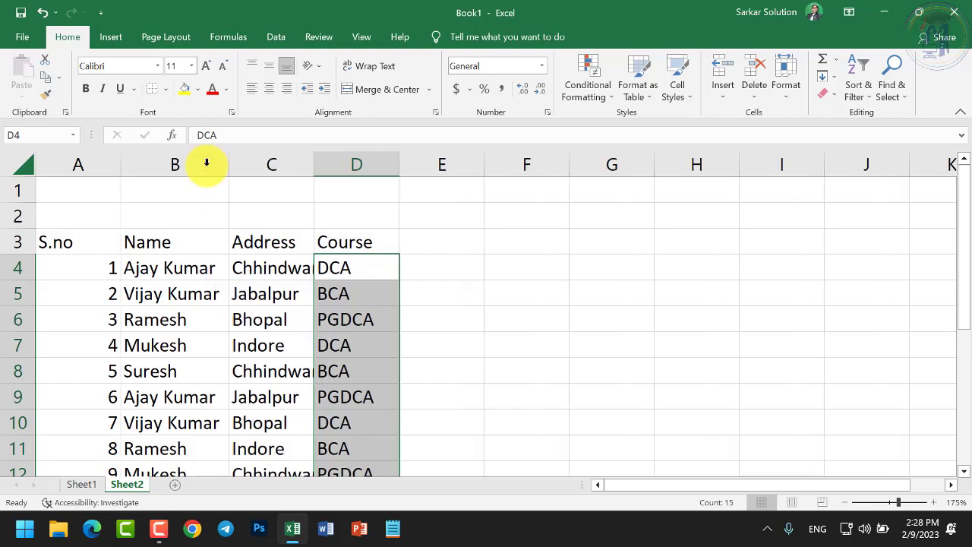
{"action": "double_click", "coordinate": [312, 165]}
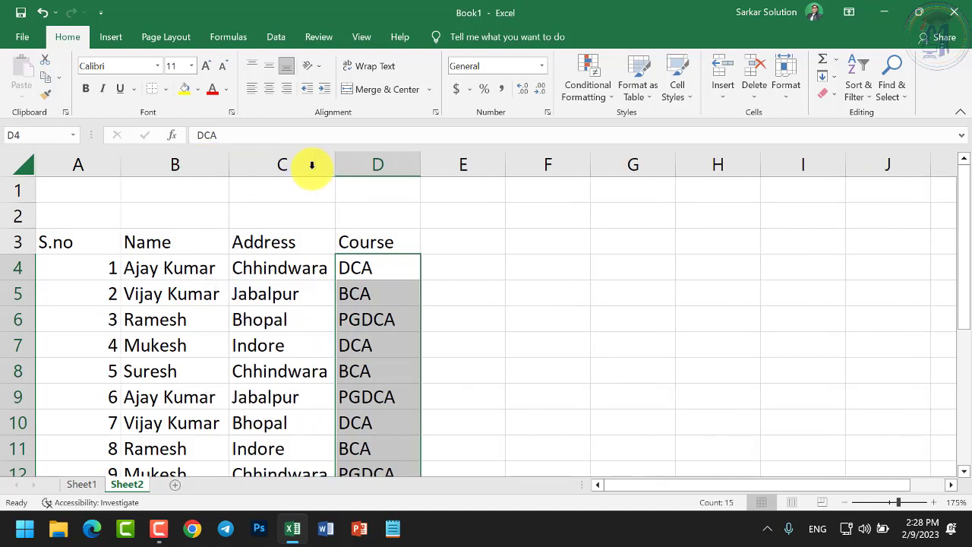
{"action": "double_click", "coordinate": [424, 167]}
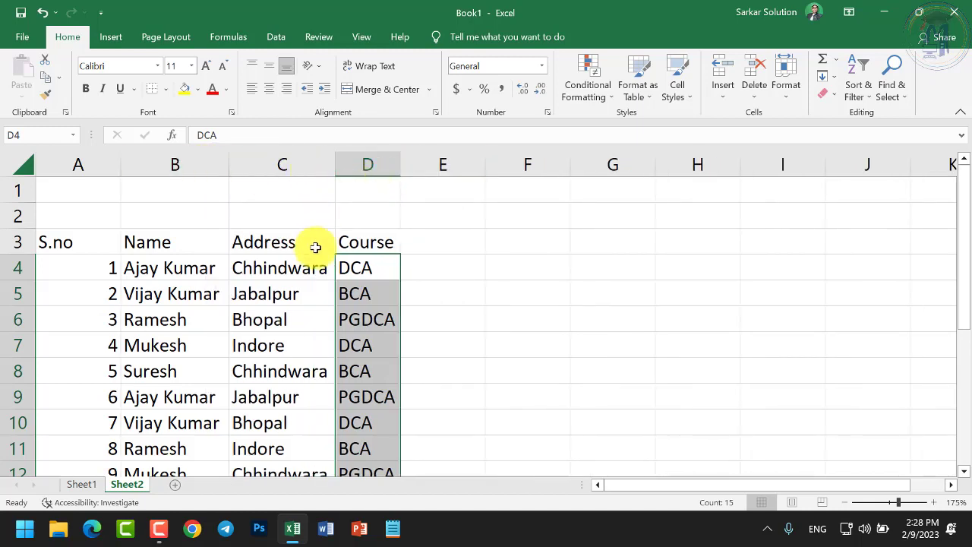
{"action": "double_click", "coordinate": [122, 165]}
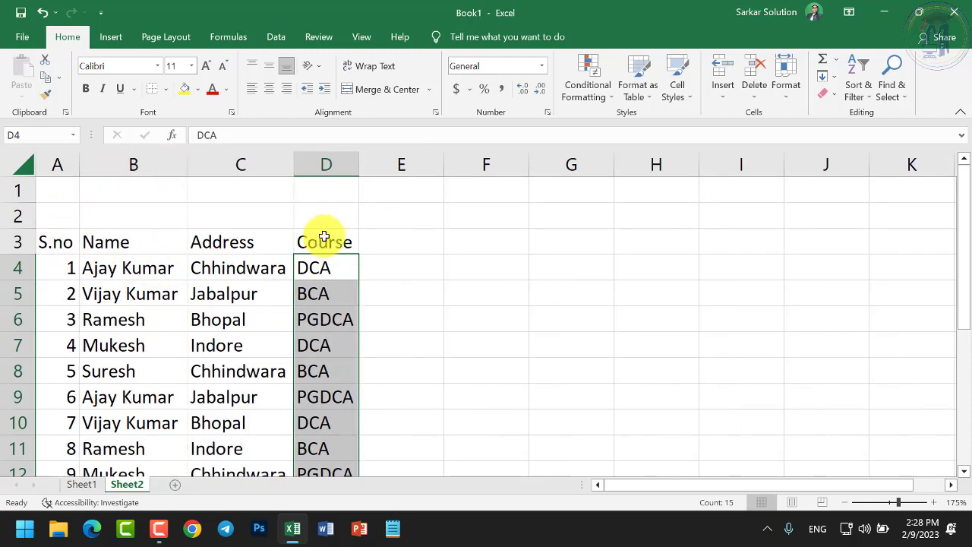
Give the A3:D3 header row a blue fill and yellow text
{"action": "left_click_drag", "start_coordinate": [53, 242], "coordinate": [321, 241]}
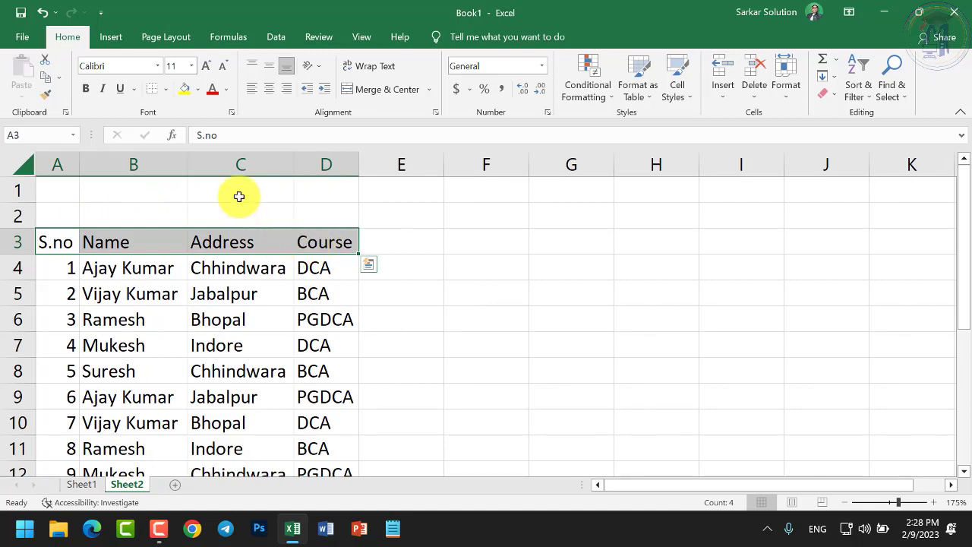
{"action": "left_click", "coordinate": [199, 90]}
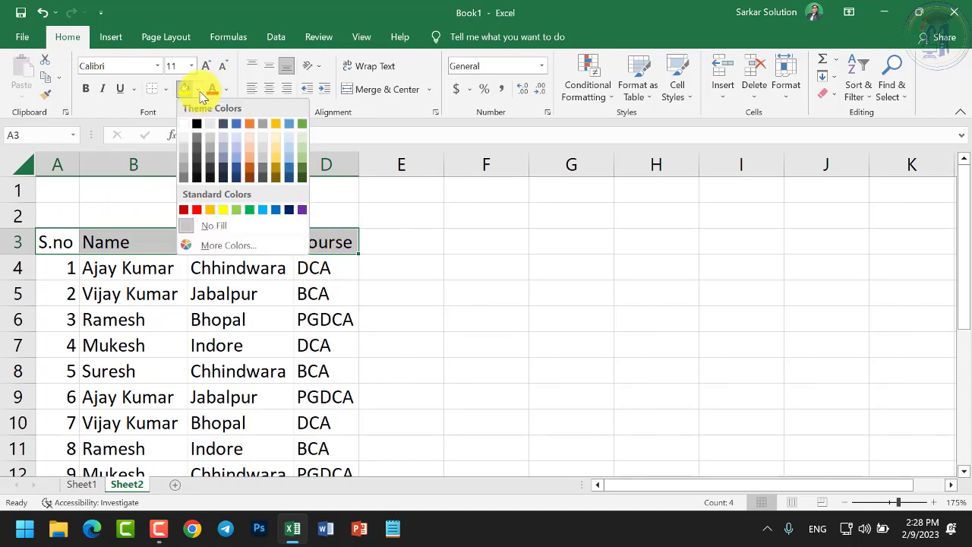
{"action": "left_click", "coordinate": [278, 210]}
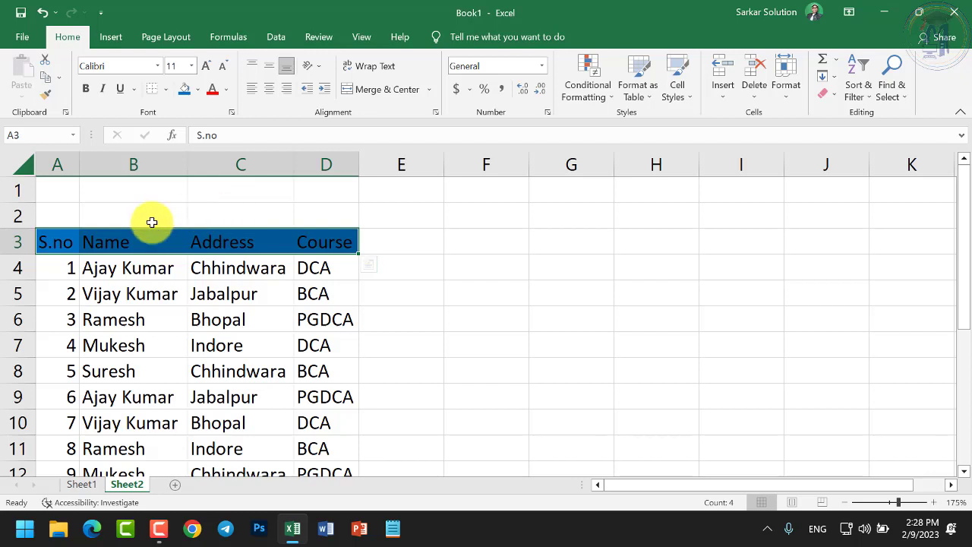
{"action": "left_click", "coordinate": [230, 94]}
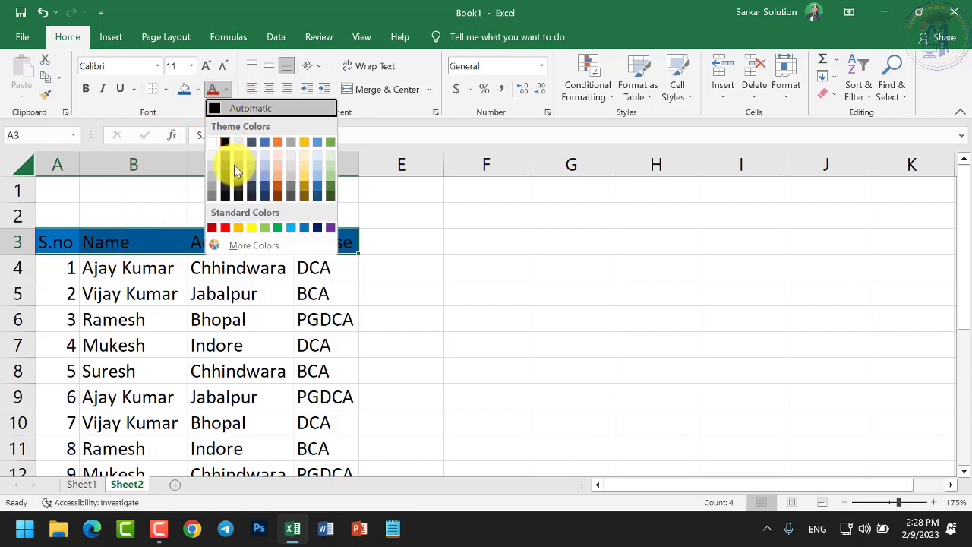
{"action": "left_click", "coordinate": [251, 227]}
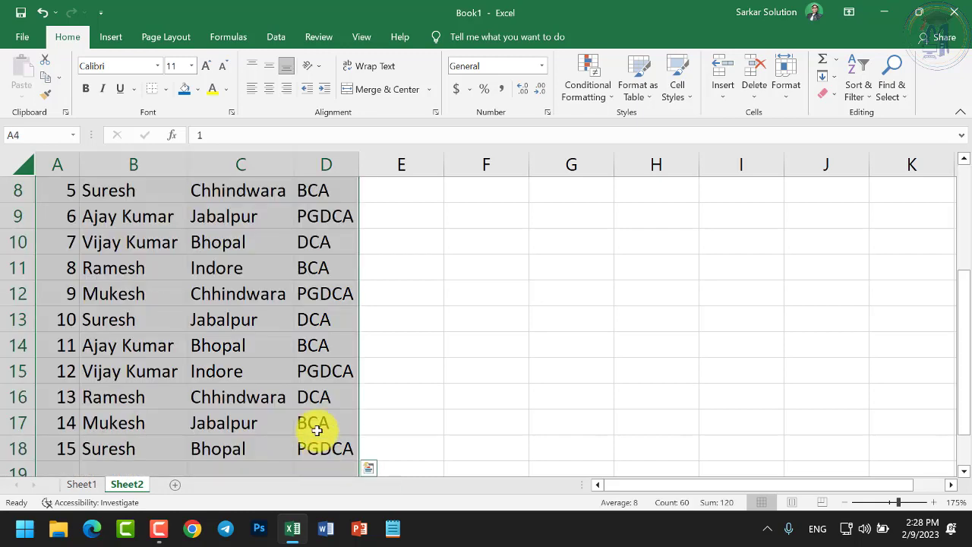
Apply All Borders to the student table A3:D18
{"action": "scroll", "coordinate": [292, 405], "scroll_direction": "up", "scroll_amount": 3}
{"action": "left_click_drag", "start_coordinate": [65, 241], "coordinate": [300, 424]}
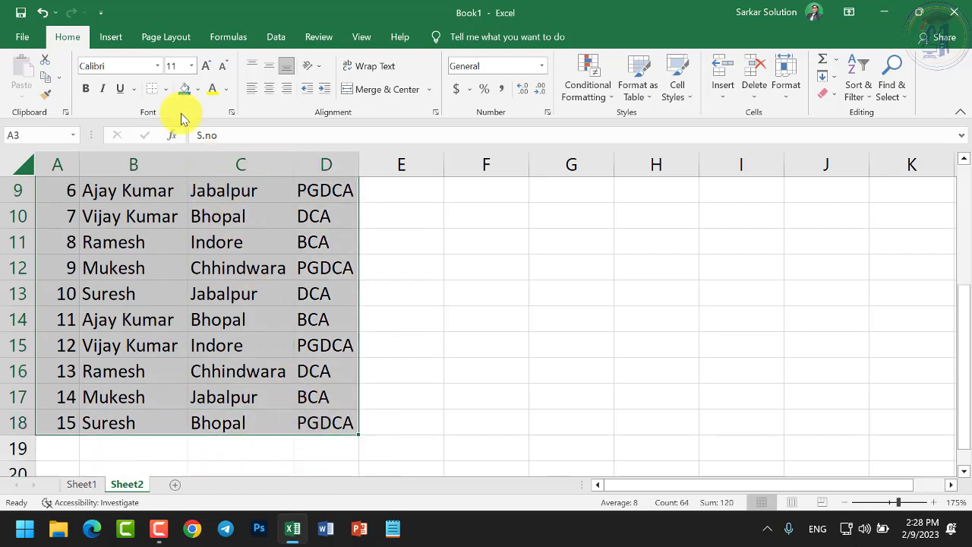
{"action": "left_click", "coordinate": [166, 89]}
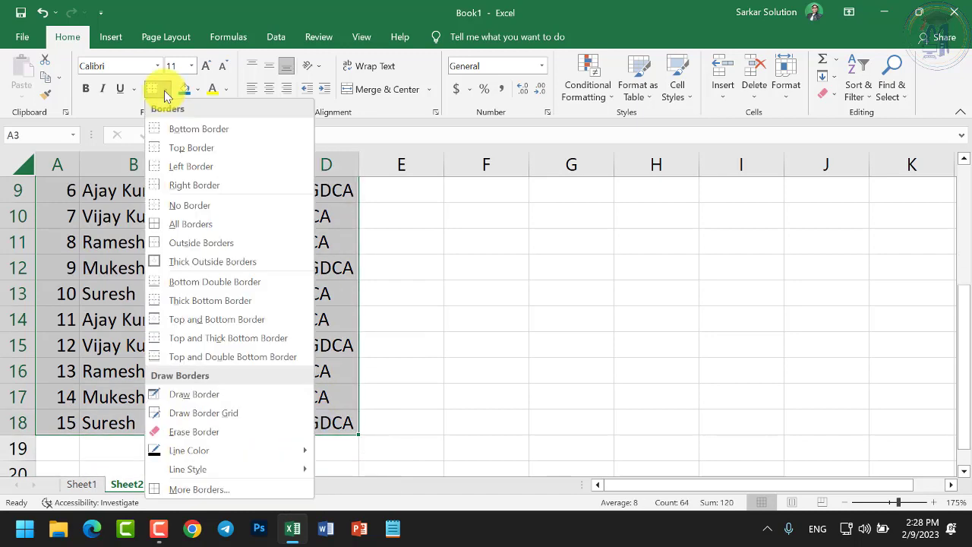
{"action": "left_click", "coordinate": [183, 225]}
{"action": "scroll", "coordinate": [189, 223], "scroll_direction": "up", "scroll_amount": 3}
{"action": "left_click", "coordinate": [167, 249]}
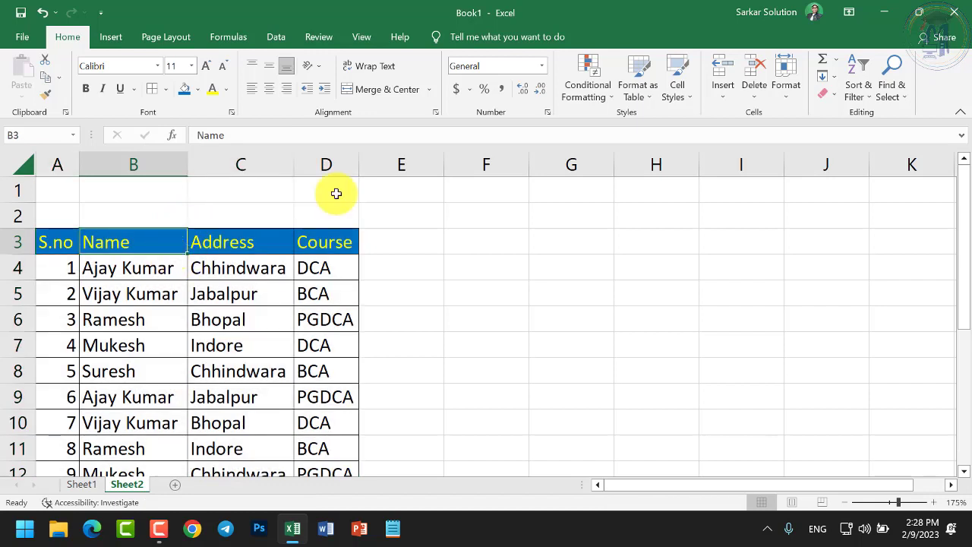
{"action": "left_click_drag", "start_coordinate": [57, 190], "coordinate": [336, 193]}
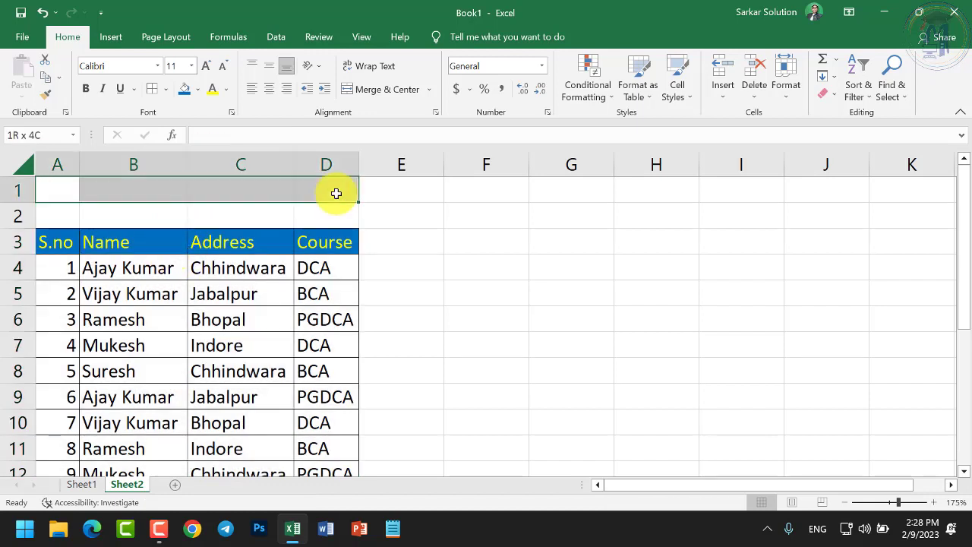
Merge and centre A1:D1 as 'SITC' and A2:D2 as 'Student Information'
{"action": "left_click", "coordinate": [368, 91]}
{"action": "type", "text": "SITC"}
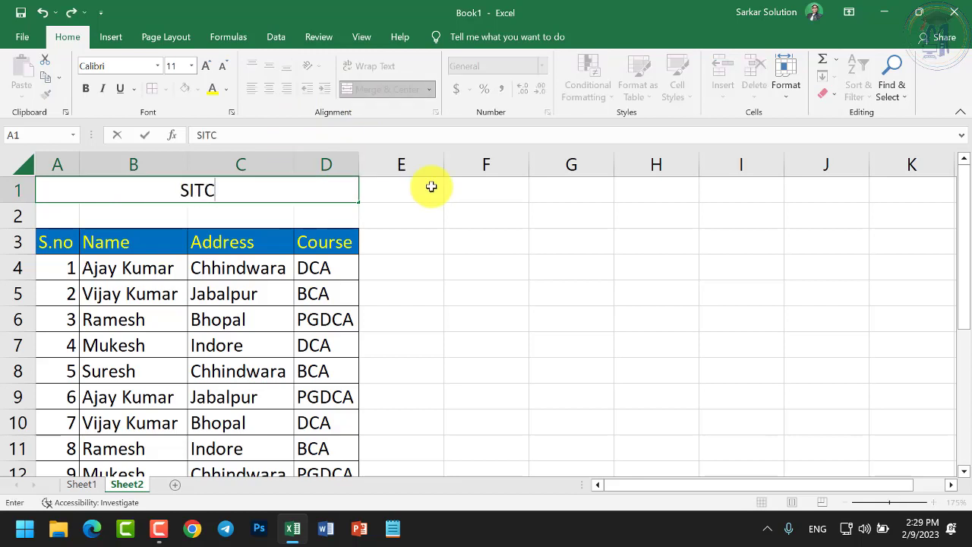
{"action": "key", "text": "Return"}
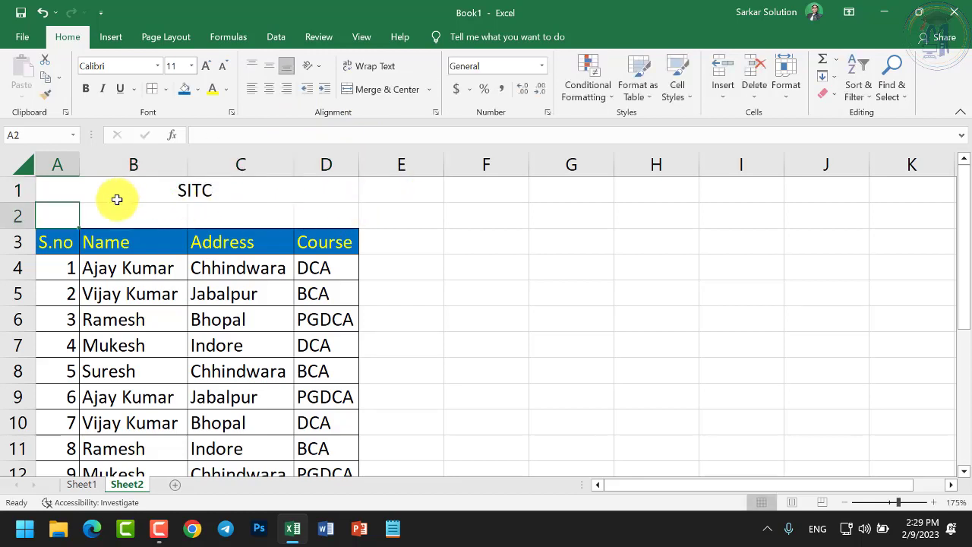
{"action": "left_click_drag", "start_coordinate": [67, 217], "coordinate": [316, 215]}
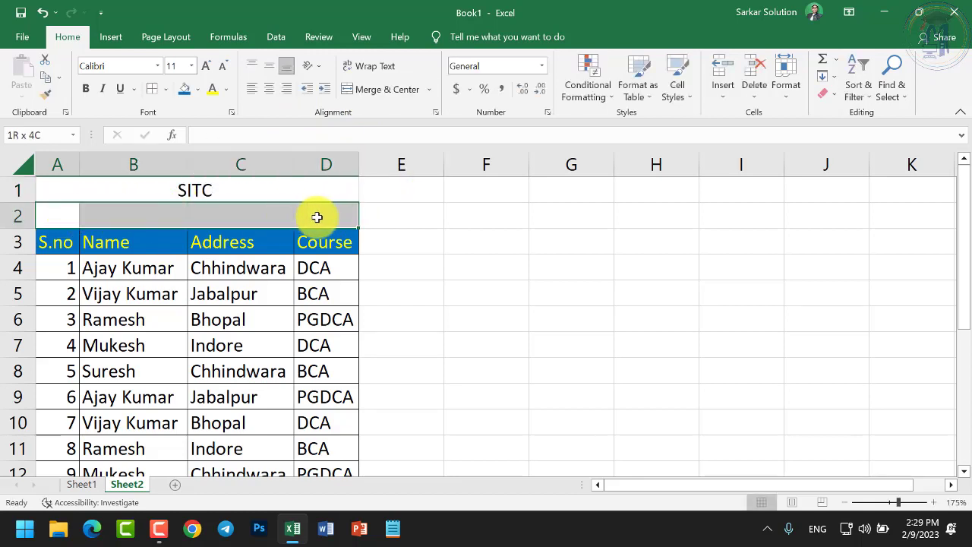
{"action": "left_click", "coordinate": [369, 89]}
{"action": "type", "text": "Student I"}
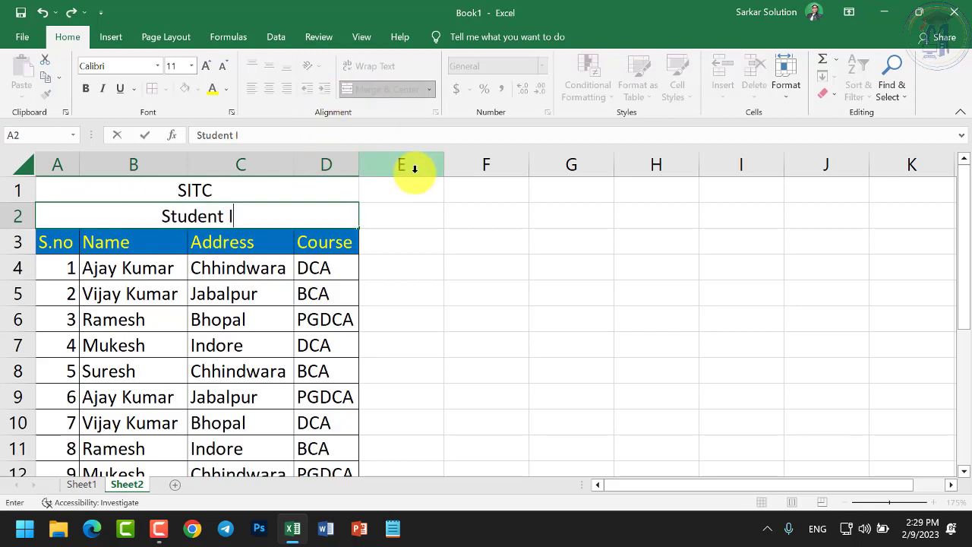
{"action": "type", "text": "nformation"}
{"action": "key", "text": "Return"}
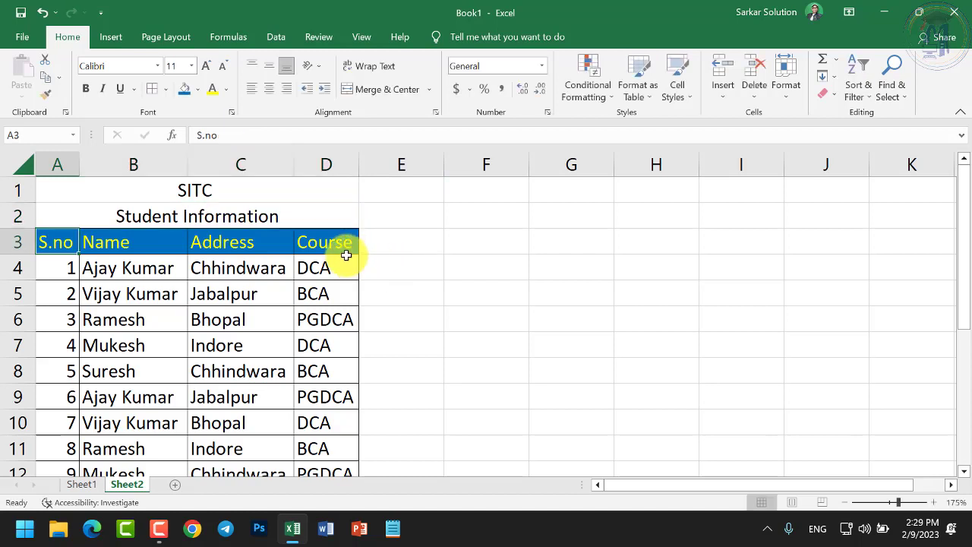
Make SITC bold at size 18 and the Student Information subtitle bold
{"action": "left_click", "coordinate": [290, 220]}
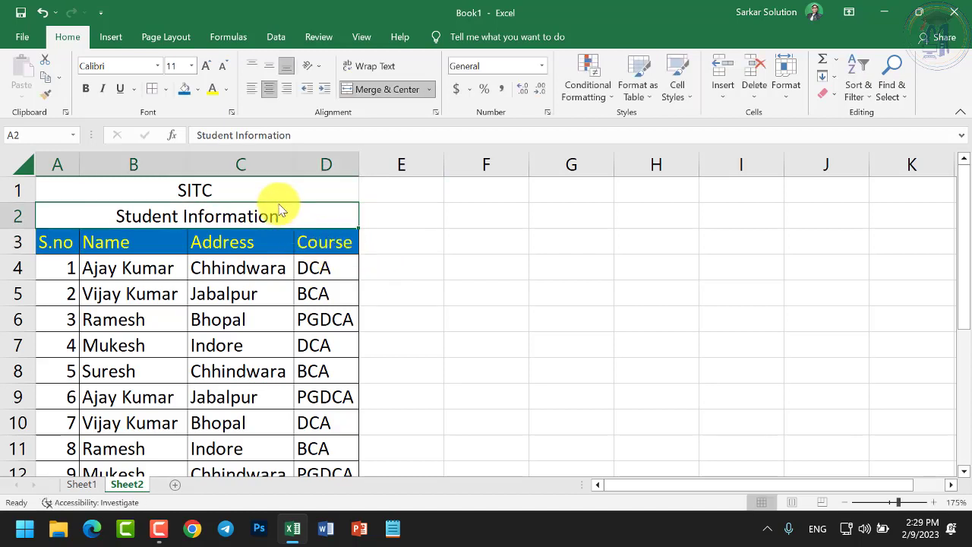
{"action": "left_click", "coordinate": [239, 191]}
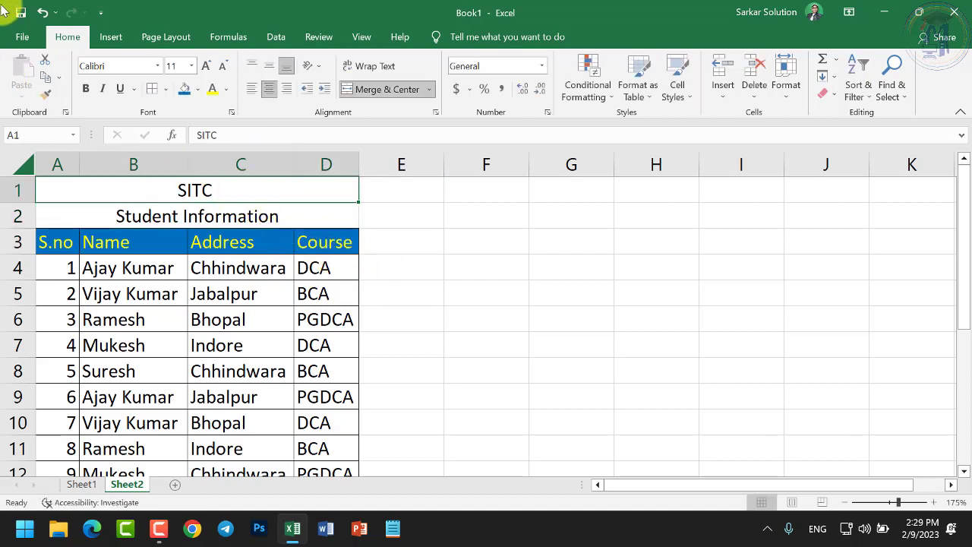
{"action": "left_click", "coordinate": [86, 88]}
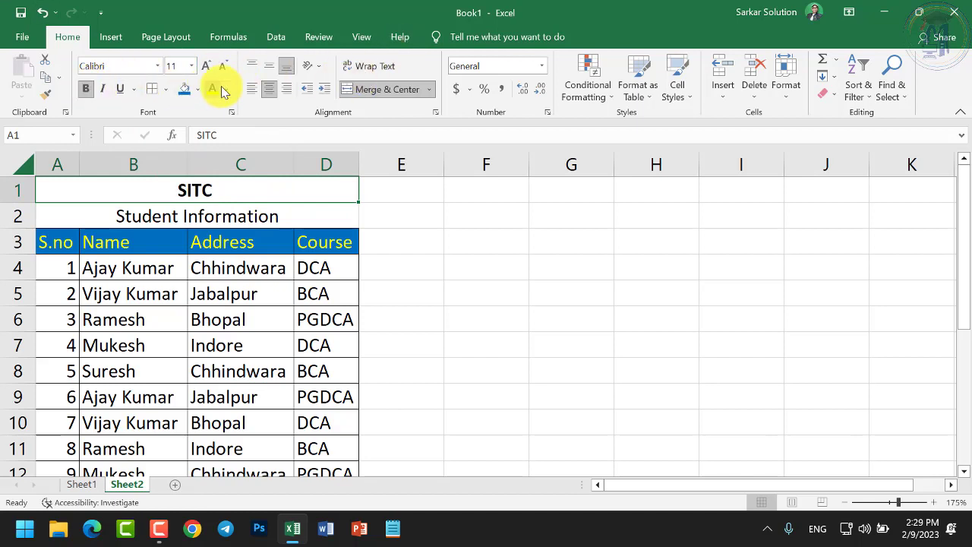
{"action": "left_click", "coordinate": [205, 66]}
{"action": "left_click", "coordinate": [205, 66]}
{"action": "left_click", "coordinate": [205, 66]}
{"action": "left_click", "coordinate": [205, 66]}
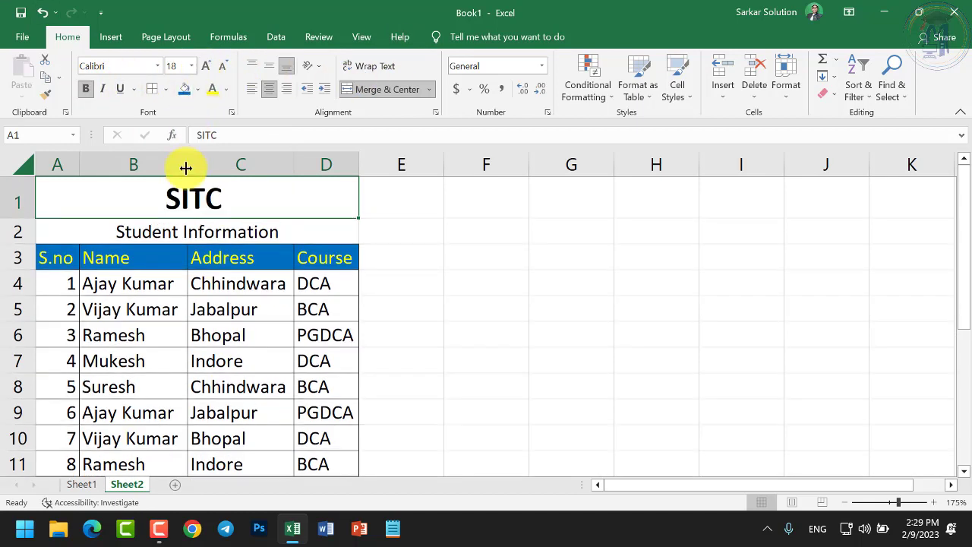
{"action": "left_click", "coordinate": [166, 228]}
{"action": "left_click", "coordinate": [83, 87]}
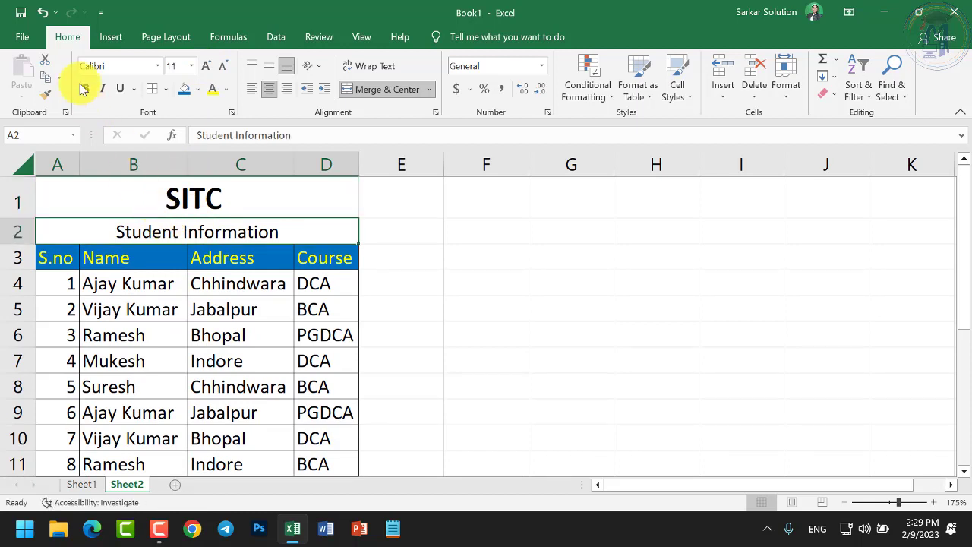
{"action": "left_click", "coordinate": [222, 278]}
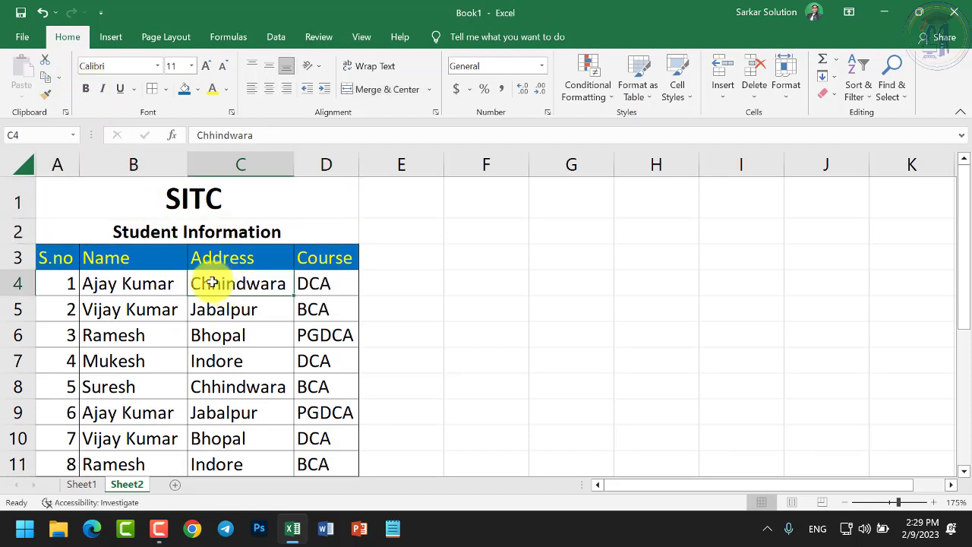
{"action": "left_click", "coordinate": [216, 262]}
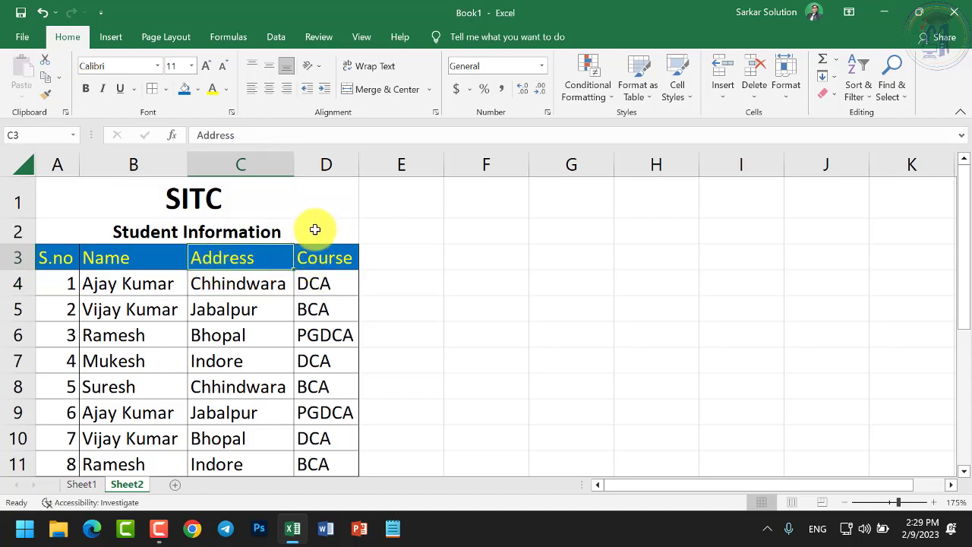
Insert a blank column before Course, pushing Course to column E
{"action": "left_click", "coordinate": [302, 164]}
{"action": "right_click", "coordinate": [308, 165]}
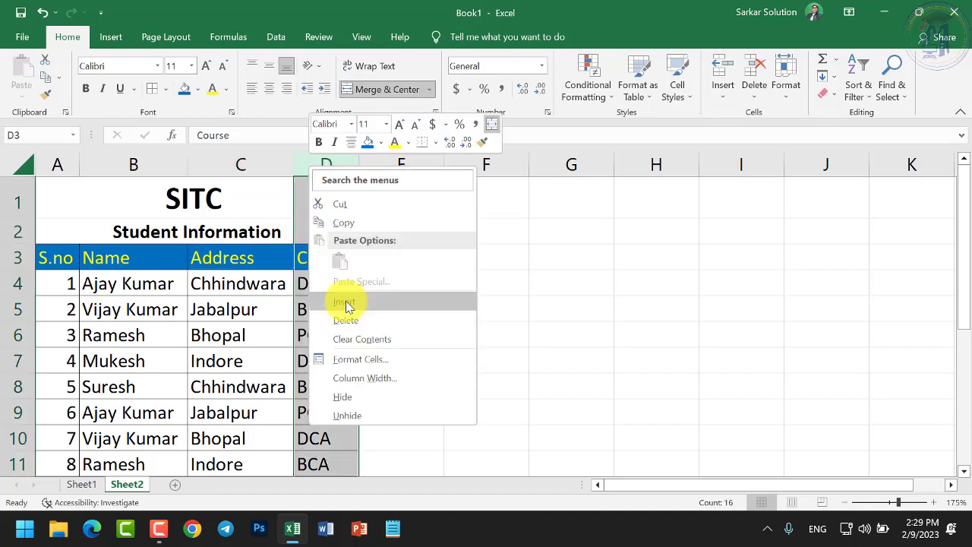
{"action": "key", "text": "Escape"}
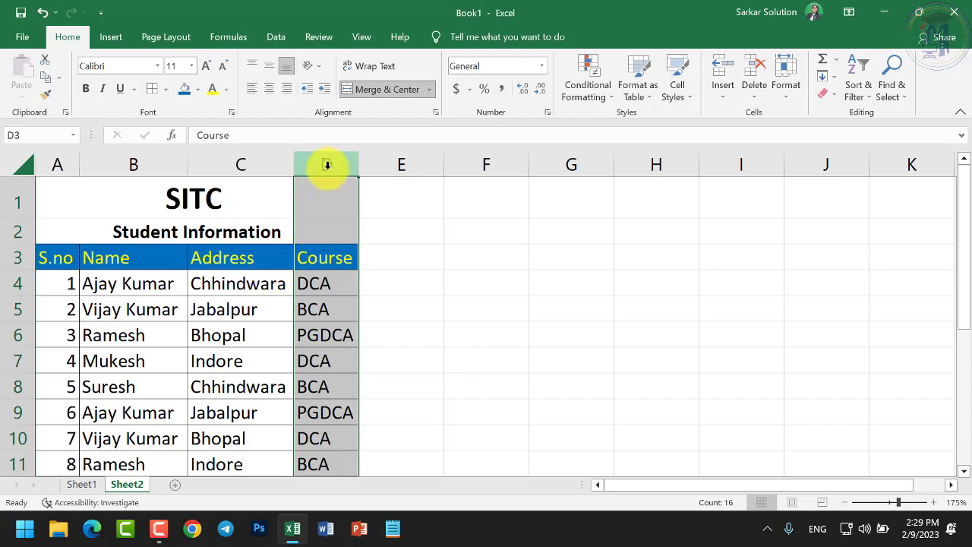
{"action": "right_click", "coordinate": [317, 164]}
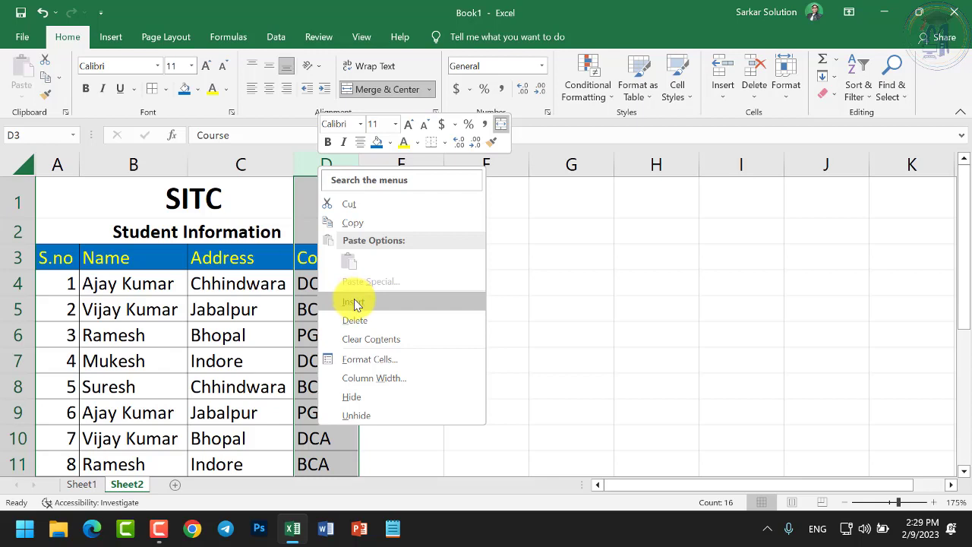
{"action": "key", "text": "Escape"}
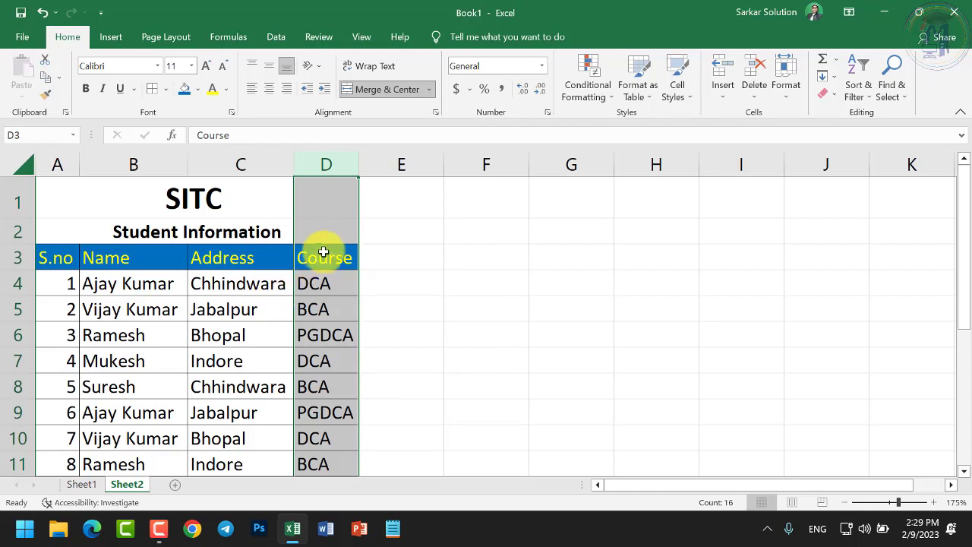
{"action": "left_click", "coordinate": [273, 164]}
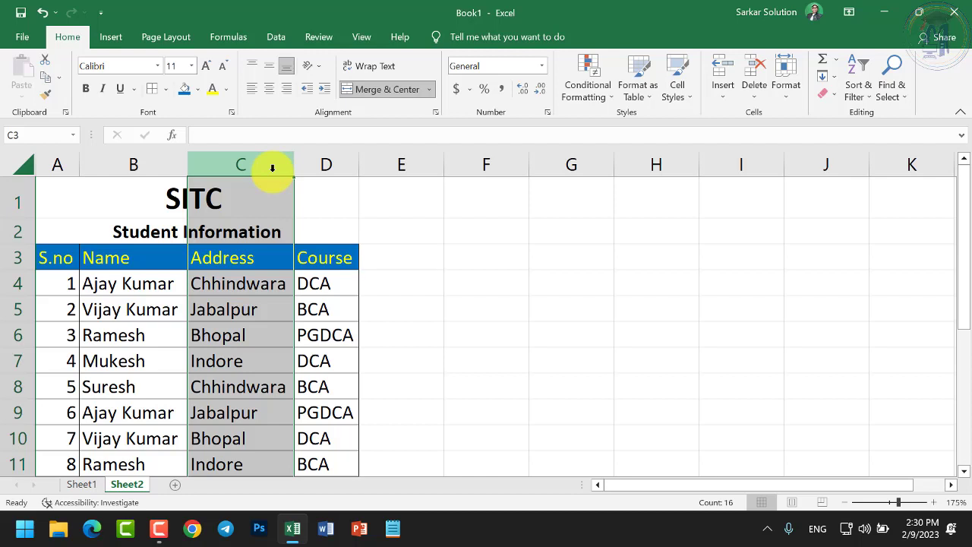
{"action": "left_click", "coordinate": [328, 164]}
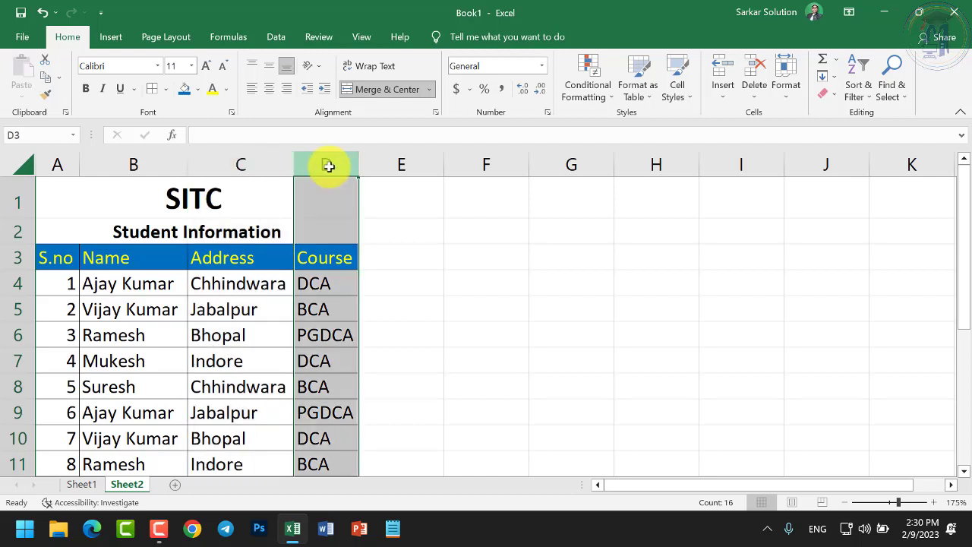
{"action": "right_click", "coordinate": [329, 170]}
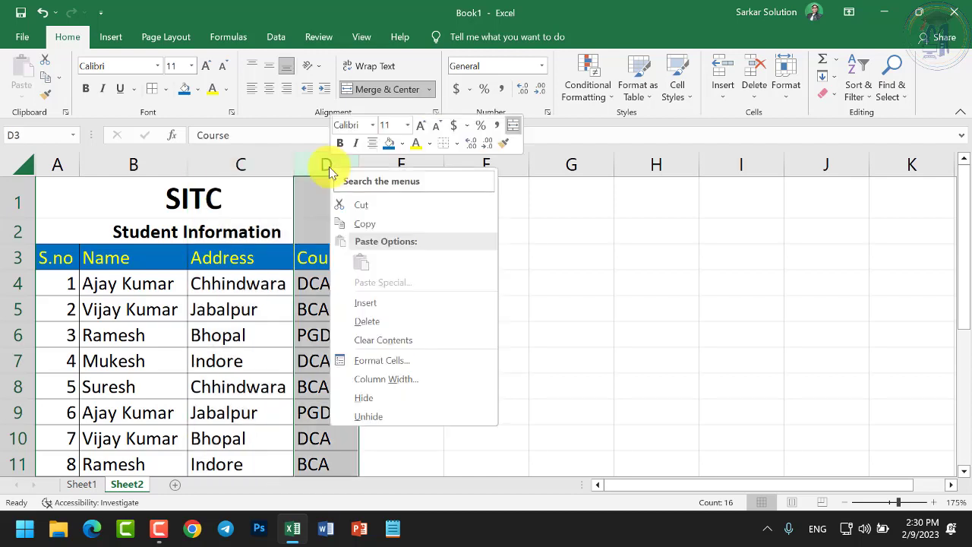
{"action": "left_click", "coordinate": [372, 304]}
{"action": "left_click", "coordinate": [368, 301]}
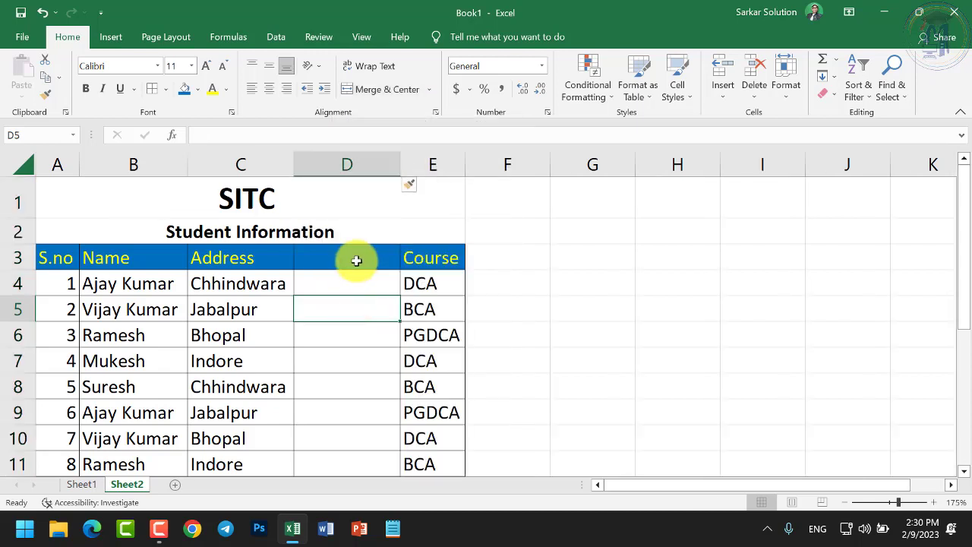
Head column D 'Mobile No' and enter the first student's mobile number in D4
{"action": "left_click", "coordinate": [356, 261]}
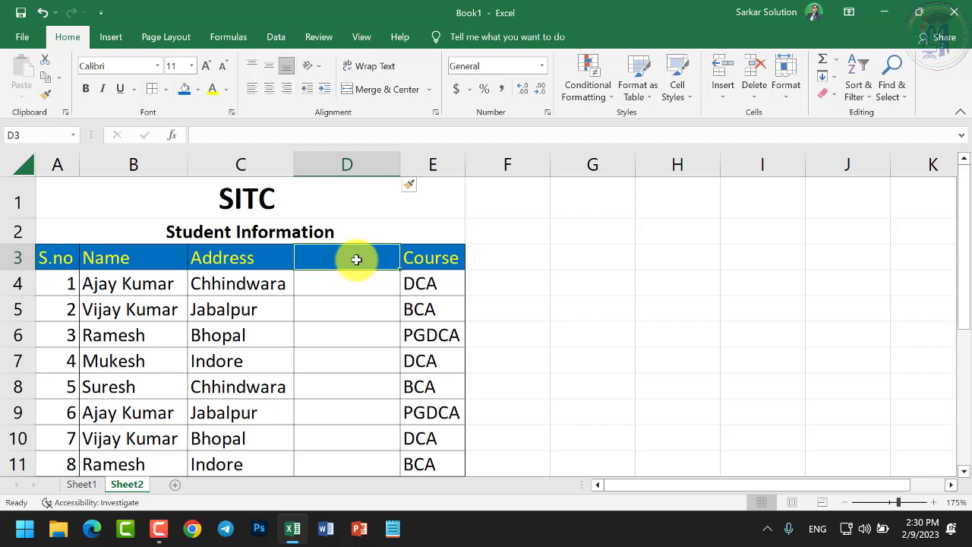
{"action": "type", "text": "Mobile No"}
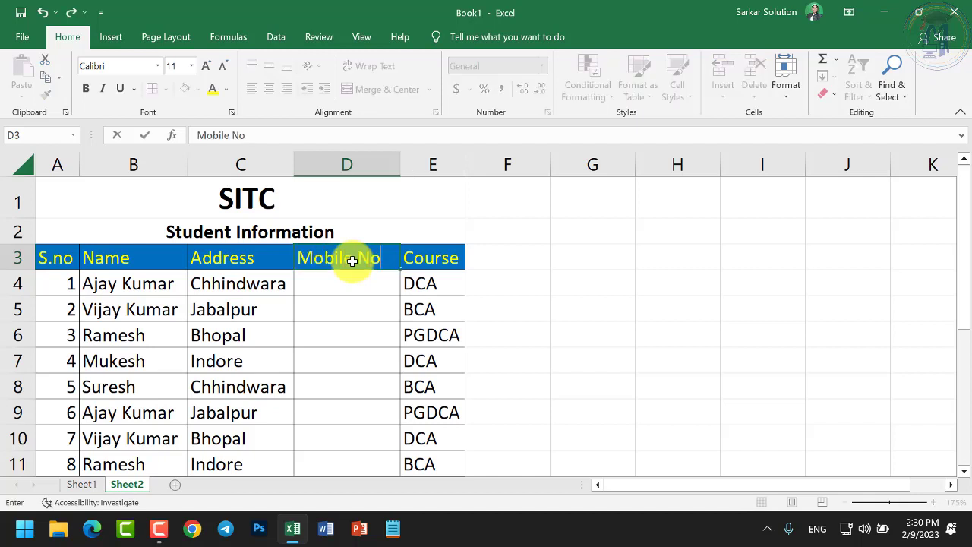
{"action": "key", "text": "Return"}
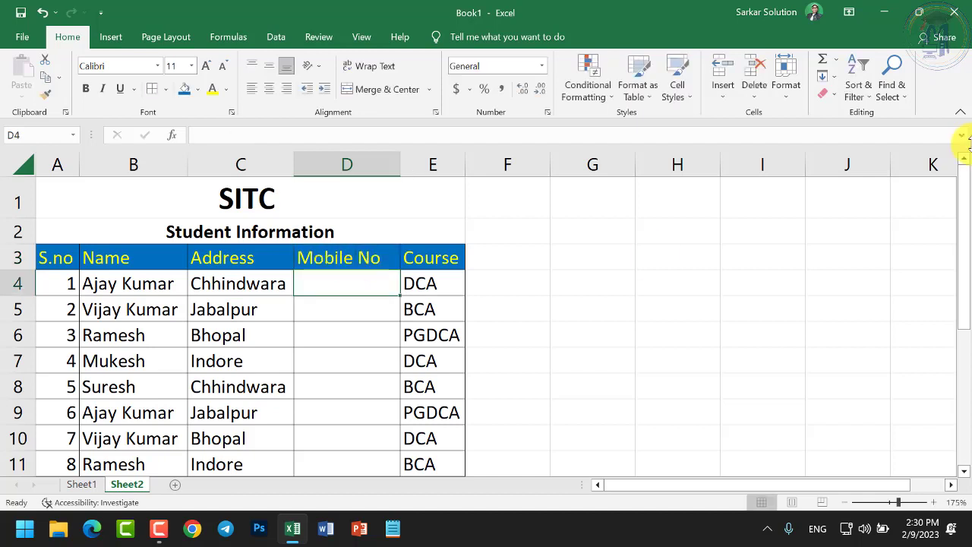
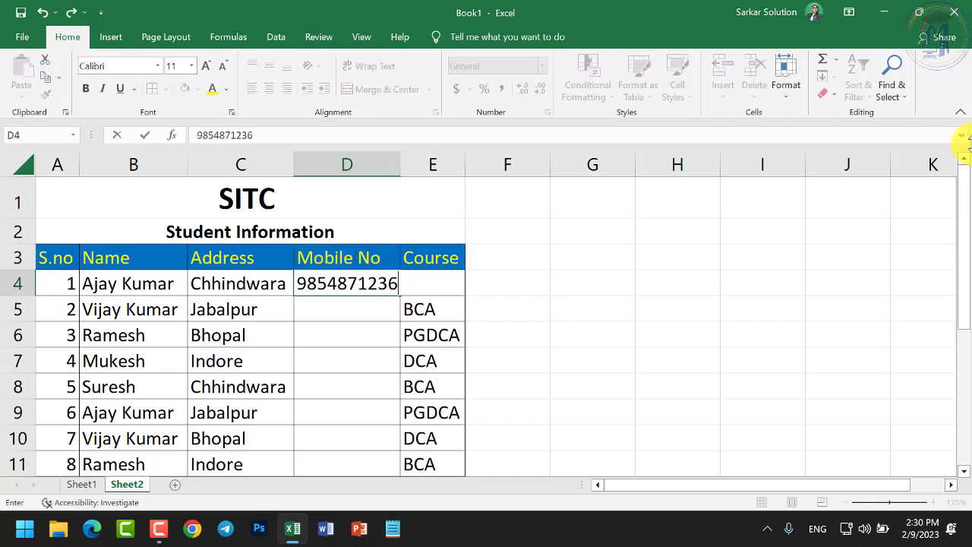
{"action": "key", "text": "Return"}
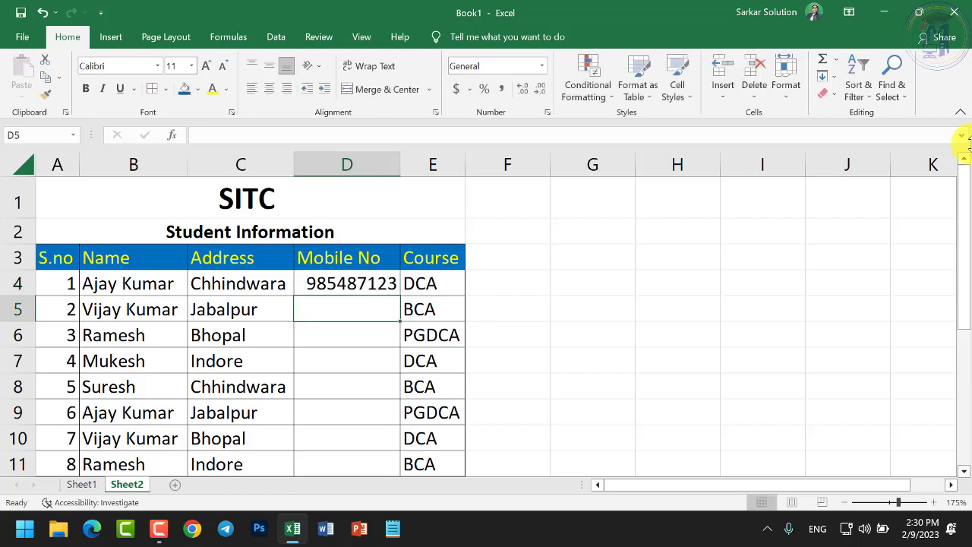
{"action": "left_click", "coordinate": [315, 287]}
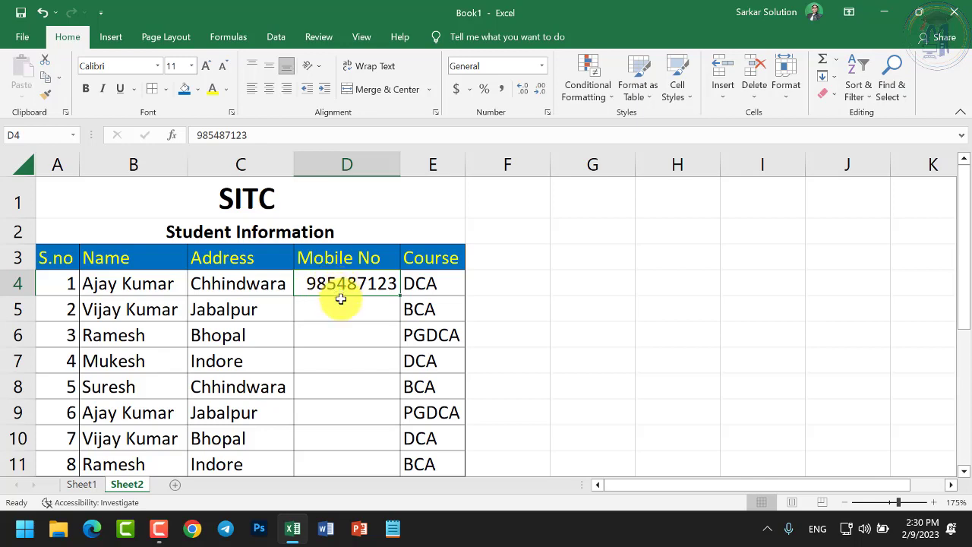
{"action": "scroll", "coordinate": [341, 304], "scroll_direction": "down", "scroll_amount": 4}
Select D4:D18 and fill D4's mobile number down with Ctrl+D
{"action": "left_click", "coordinate": [364, 328], "text": "shift"}
{"action": "scroll", "coordinate": [370, 336], "scroll_direction": "up", "scroll_amount": 3}
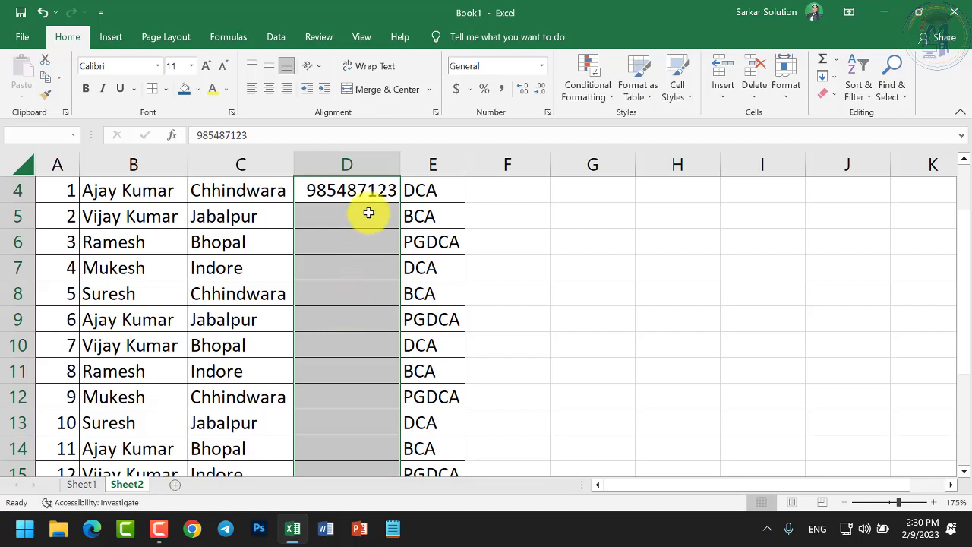
{"action": "left_click", "coordinate": [368, 213]}
{"action": "left_click", "coordinate": [369, 189]}
{"action": "left_click", "coordinate": [365, 218]}
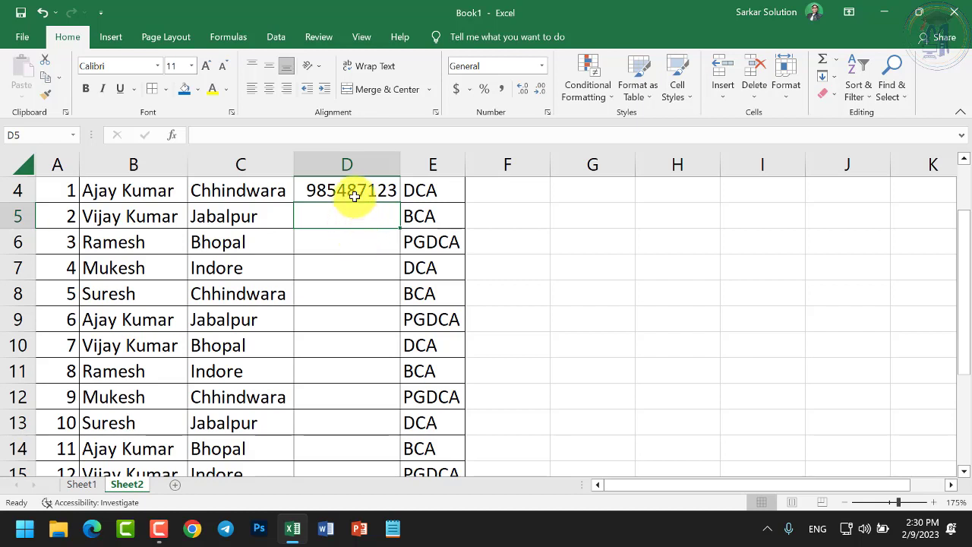
{"action": "left_click_drag", "start_coordinate": [354, 196], "coordinate": [355, 443]}
{"action": "scroll", "coordinate": [354, 390], "scroll_direction": "up", "scroll_amount": 3}
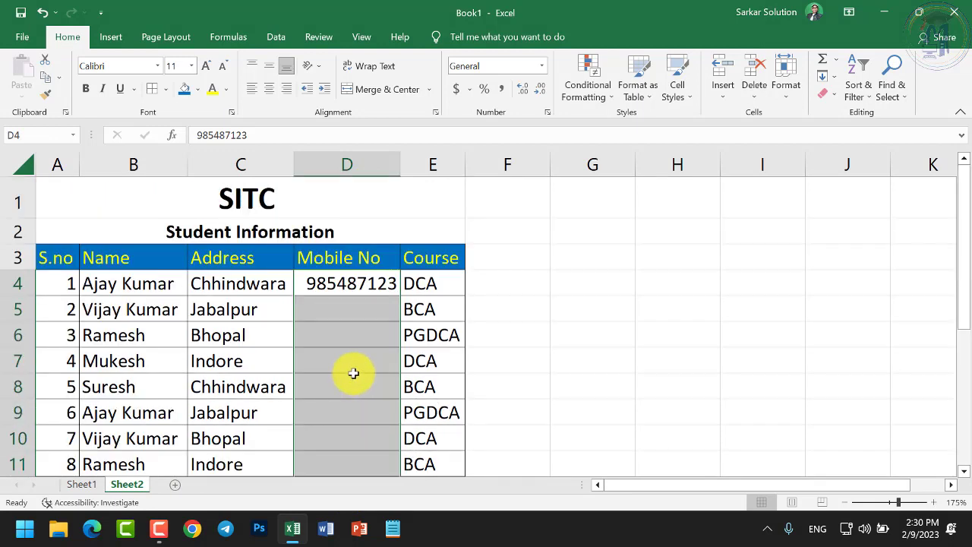
{"action": "key", "text": "ctrl+d"}
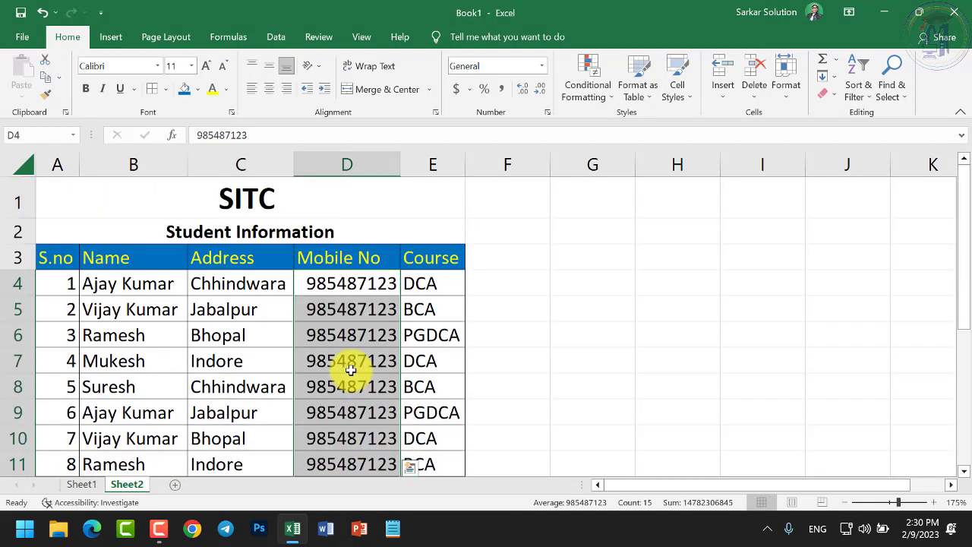
{"action": "scroll", "coordinate": [354, 338], "scroll_direction": "down", "scroll_amount": 5}
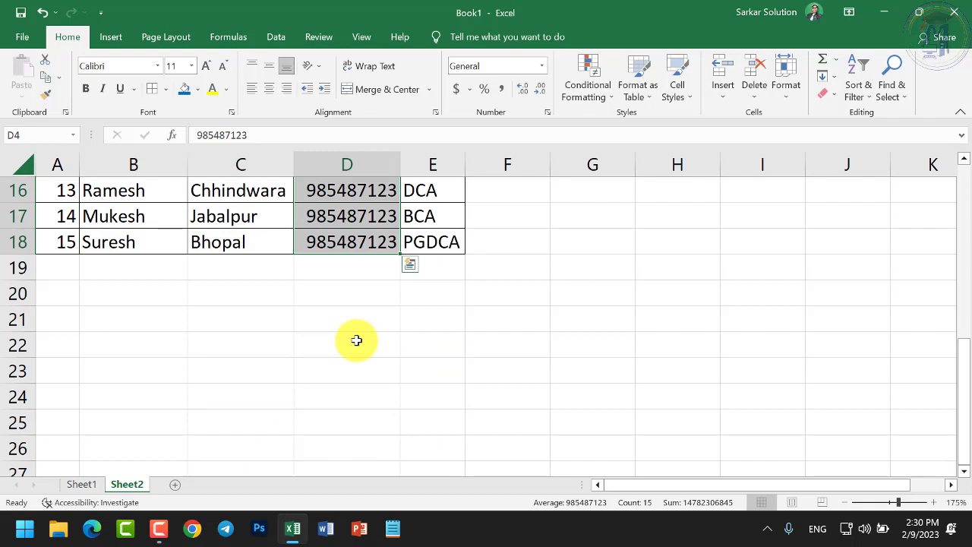
{"action": "scroll", "coordinate": [357, 341], "scroll_direction": "up", "scroll_amount": 5}
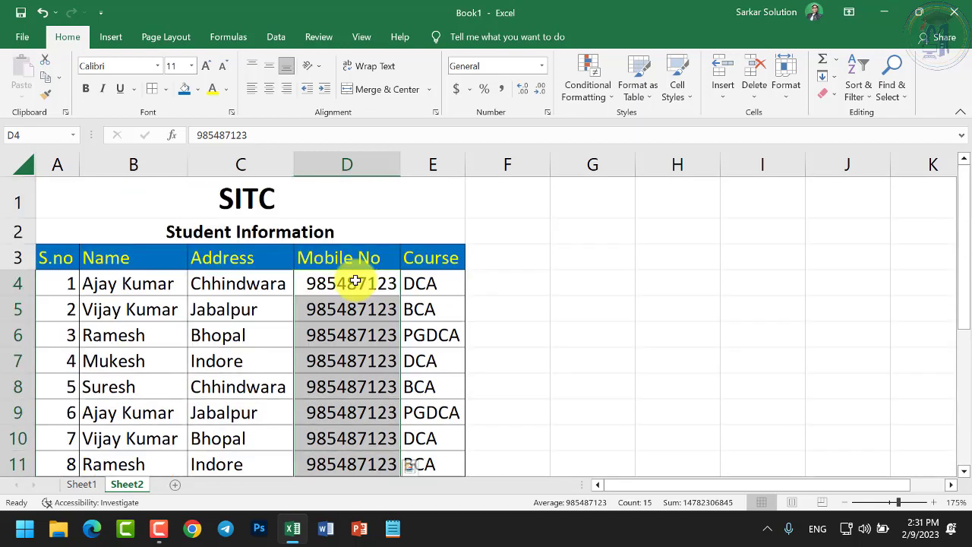
{"action": "left_click", "coordinate": [354, 281]}
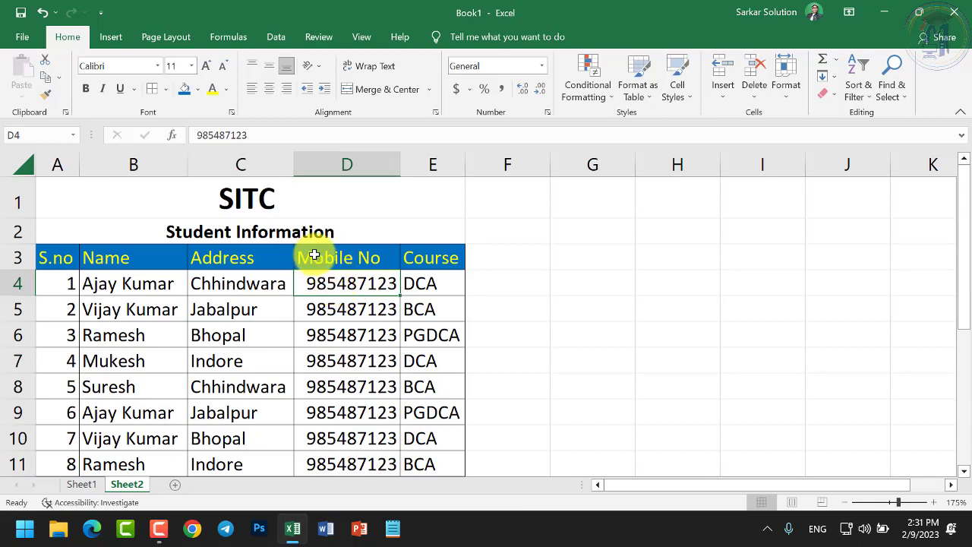
{"action": "left_click", "coordinate": [352, 259]}
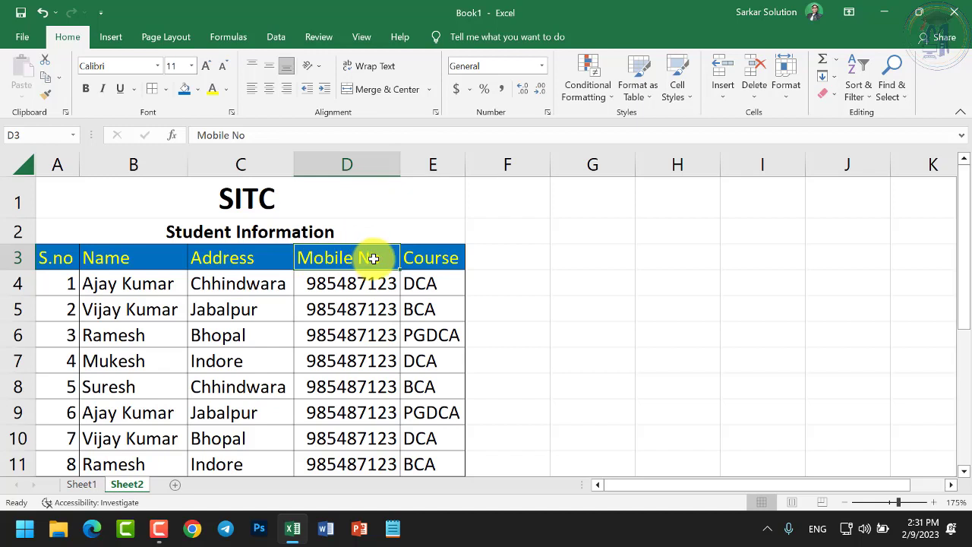
{"action": "left_click", "coordinate": [437, 165]}
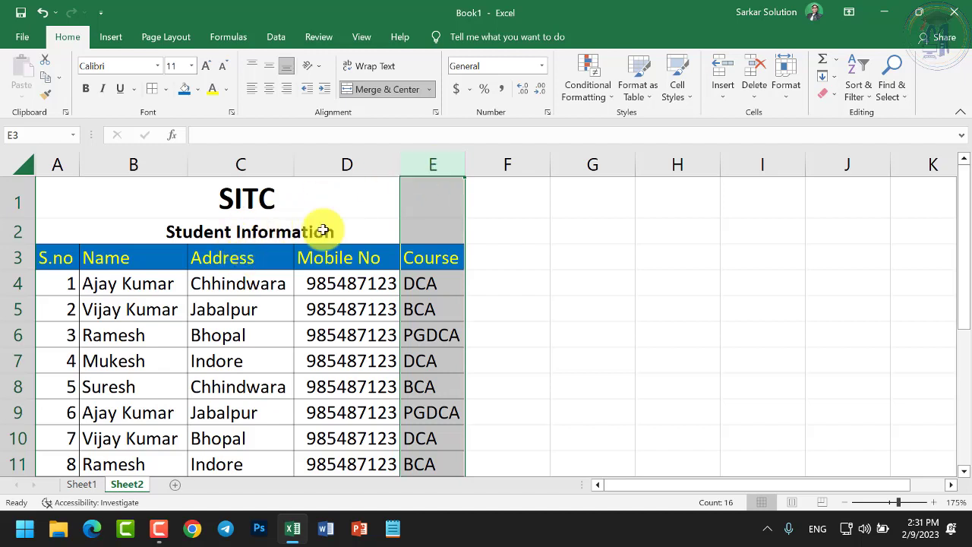
{"action": "left_click", "coordinate": [352, 164]}
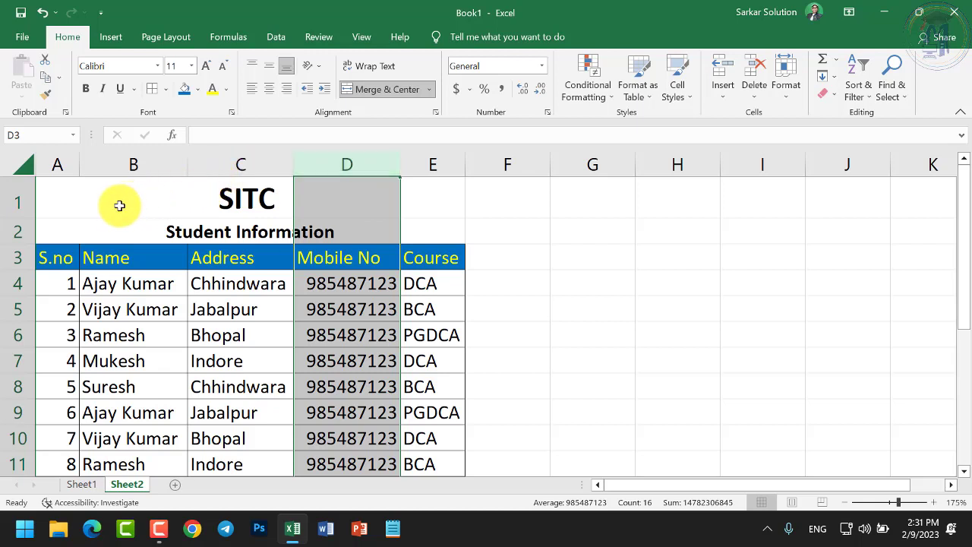
{"action": "right_click", "coordinate": [60, 174]}
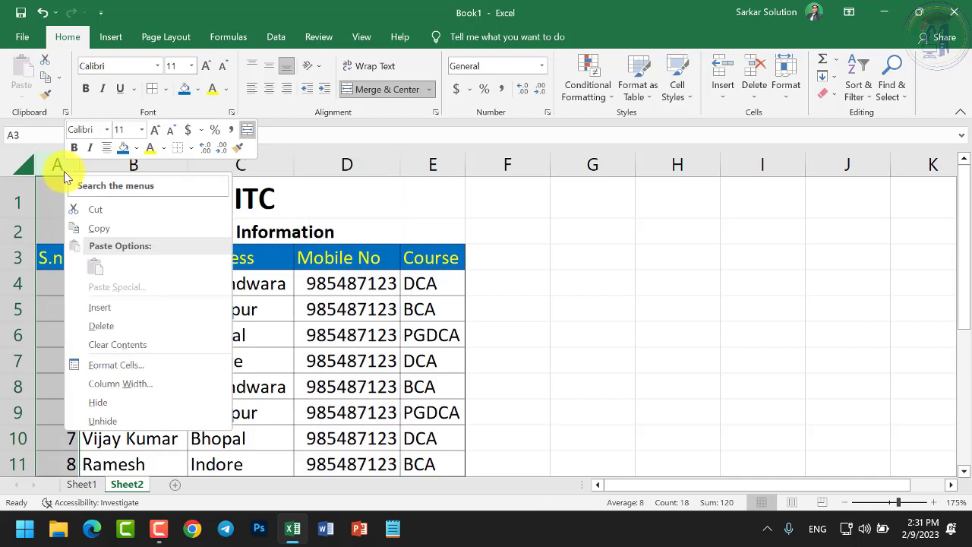
{"action": "key", "text": "Escape"}
{"action": "left_click", "coordinate": [133, 172]}
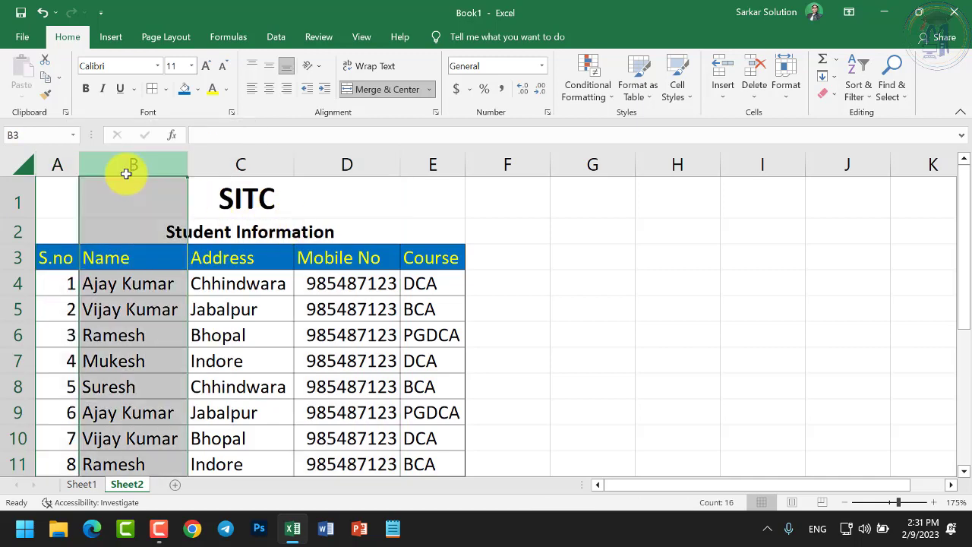
{"action": "left_click", "coordinate": [311, 336]}
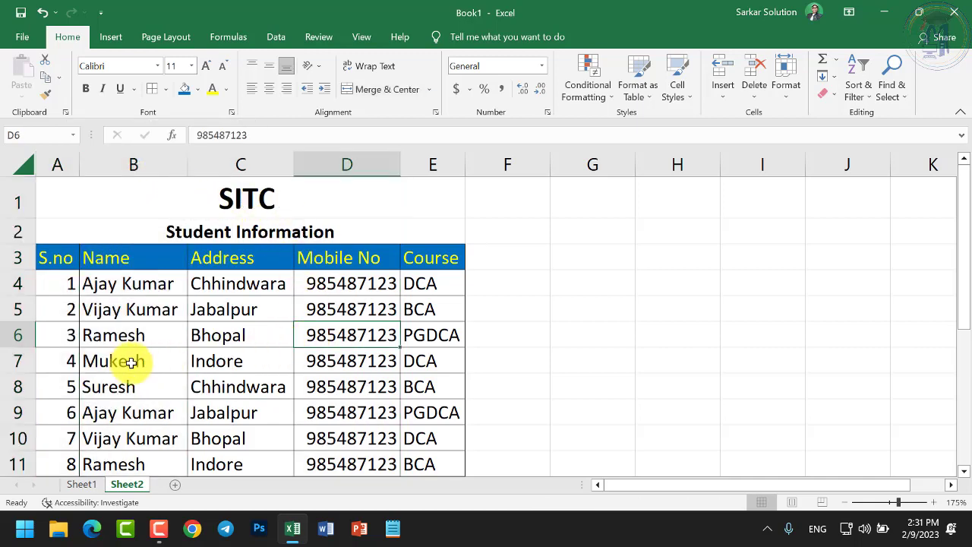
{"action": "scroll", "coordinate": [135, 363], "scroll_direction": "down", "scroll_amount": 2}
{"action": "scroll", "coordinate": [161, 357], "scroll_direction": "up", "scroll_amount": 1}
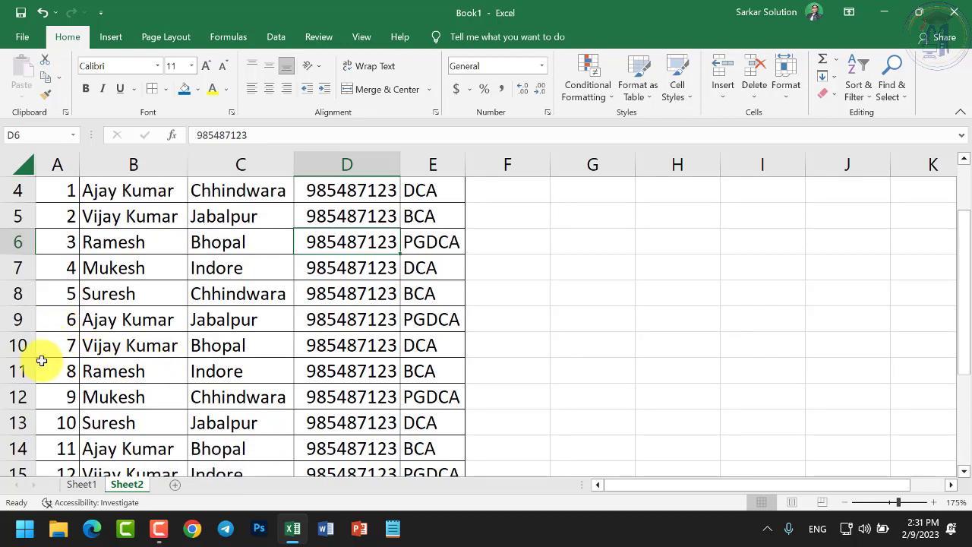
Insert a blank row at row 10 of the student table
{"action": "right_click", "coordinate": [6, 343]}
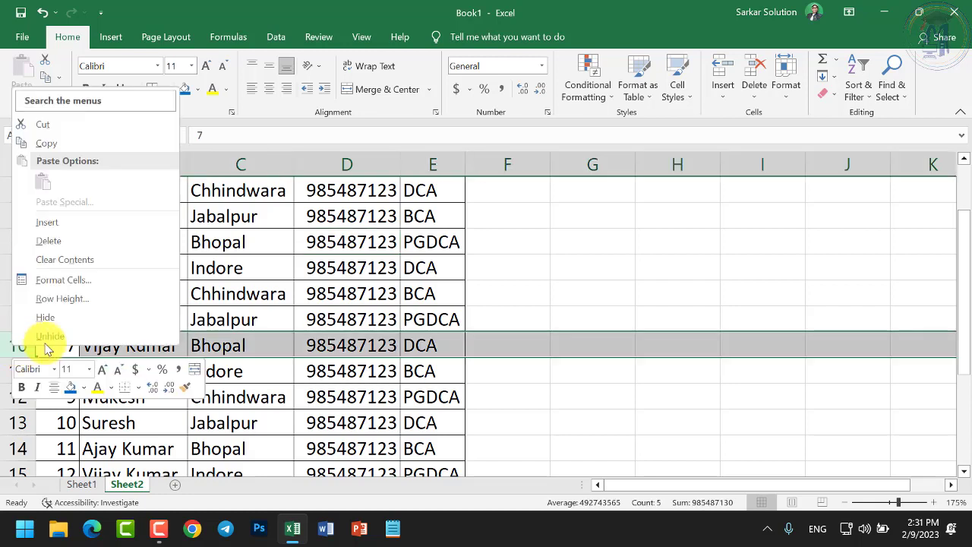
{"action": "left_click", "coordinate": [47, 222]}
{"action": "left_click", "coordinate": [69, 346]}
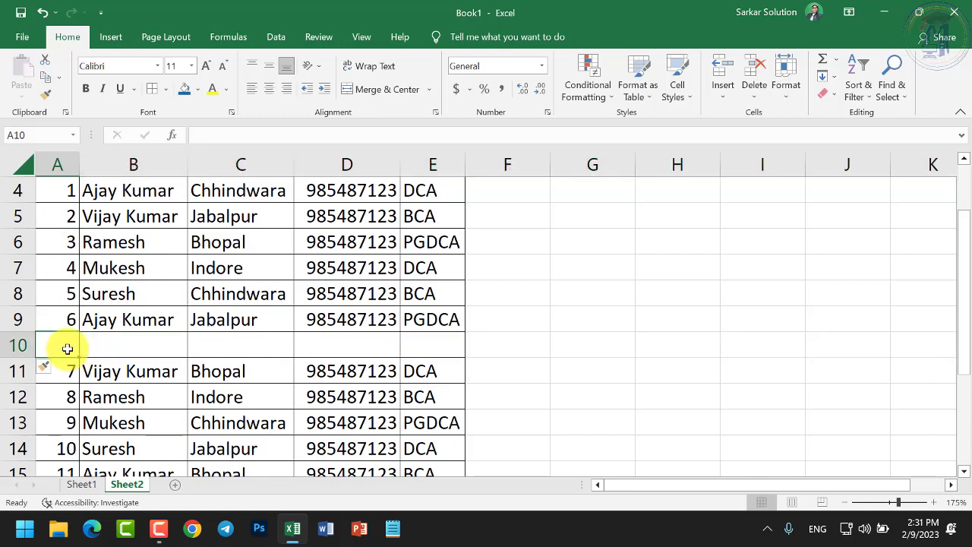
{"action": "scroll", "coordinate": [169, 356], "scroll_direction": "down", "scroll_amount": 3}
{"action": "scroll", "coordinate": [169, 356], "scroll_direction": "up", "scroll_amount": 4}
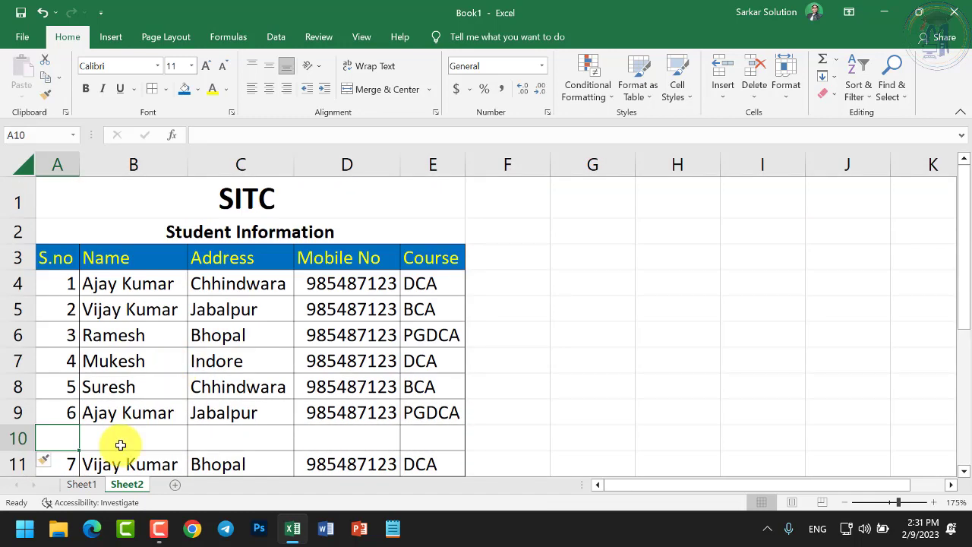
Enter serial 16, the student's name, Bhopal, a mobile number and BCA across row 10
{"action": "type", "text": "16"}
{"action": "key", "text": "Tab"}
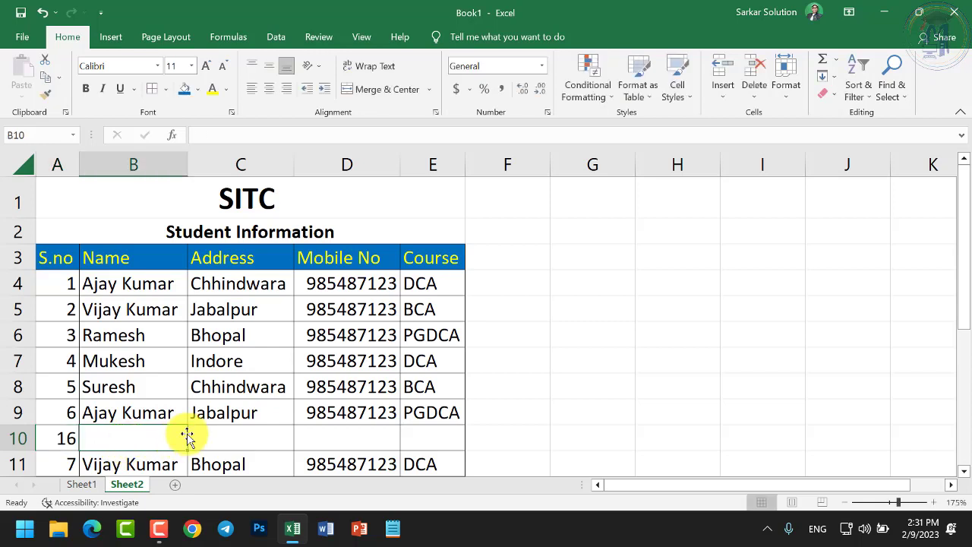
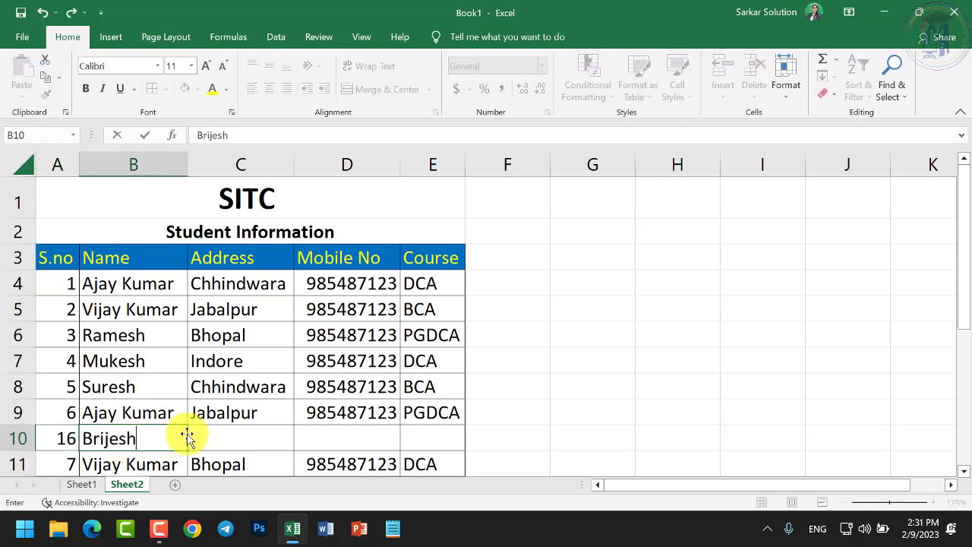
{"action": "key", "text": "Tab"}
{"action": "type", "text": "B"}
{"action": "key", "text": "BackSpace"}
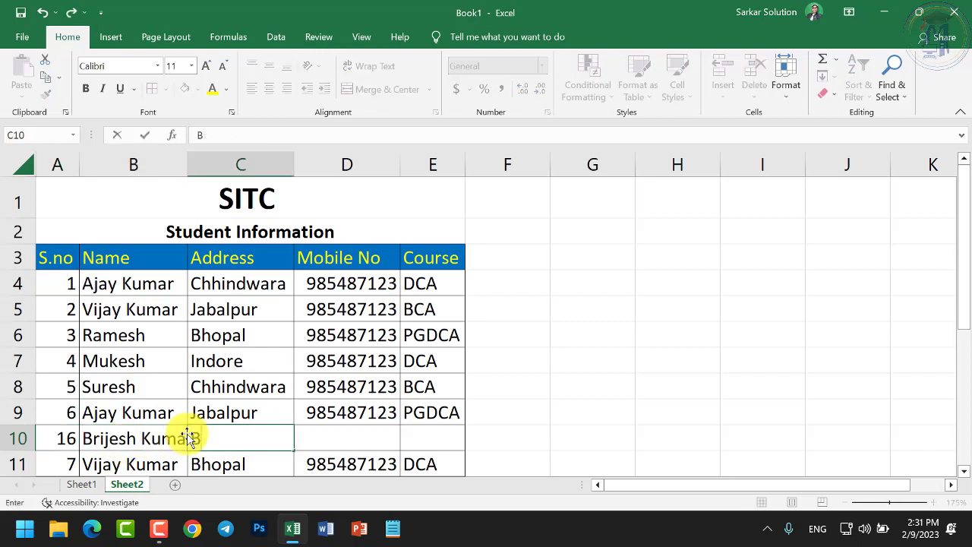
{"action": "type", "text": "h"}
{"action": "key", "text": "Tab"}
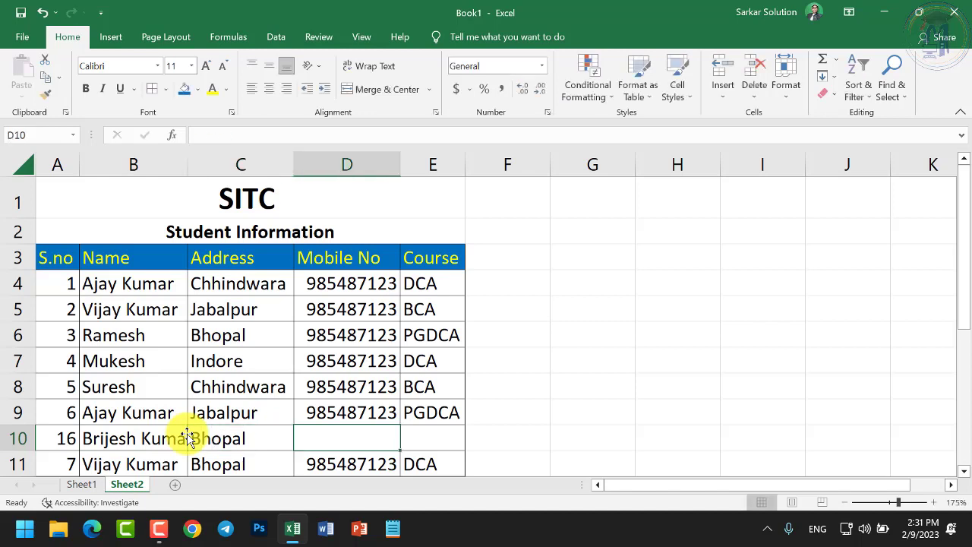
{"action": "type", "text": "985454542"}
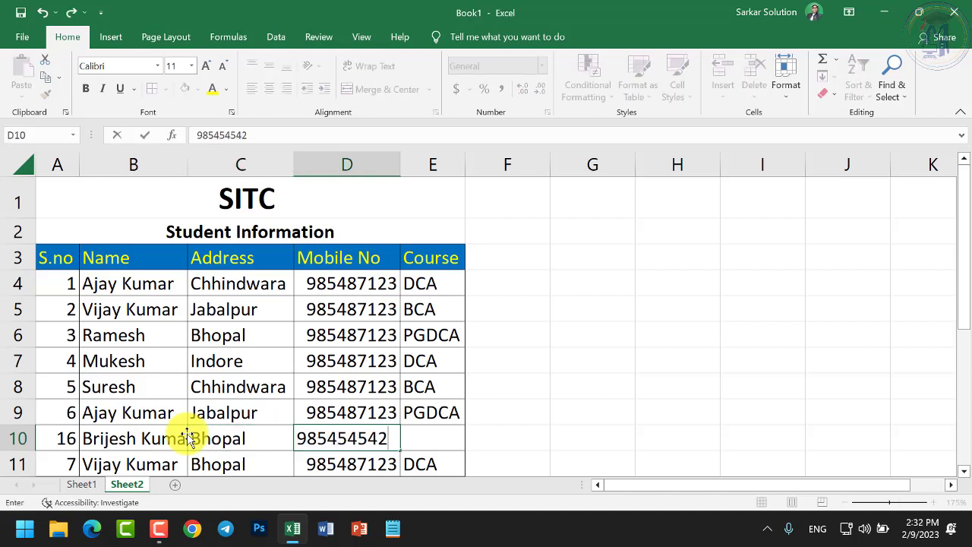
{"action": "key", "text": "Tab"}
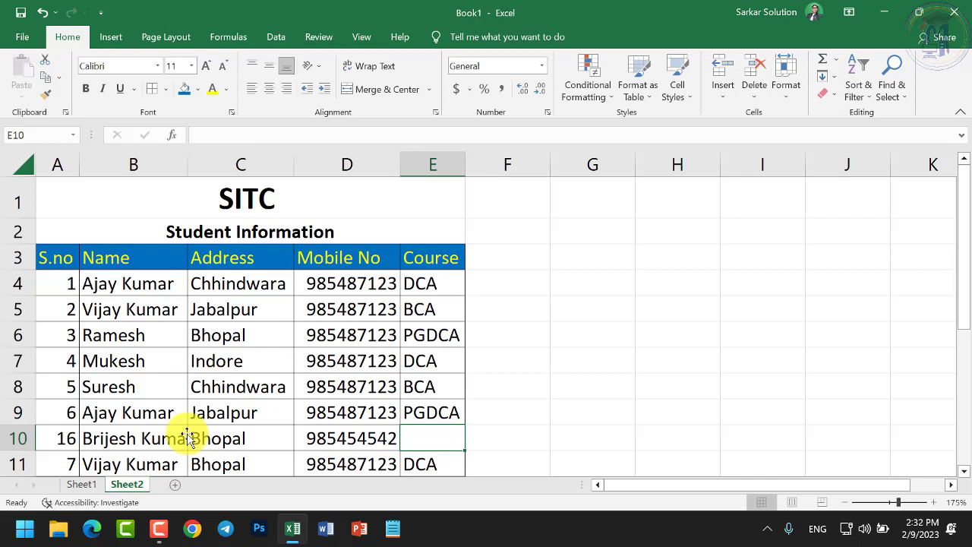
{"action": "type", "text": "BCA"}
{"action": "key", "text": "Return"}
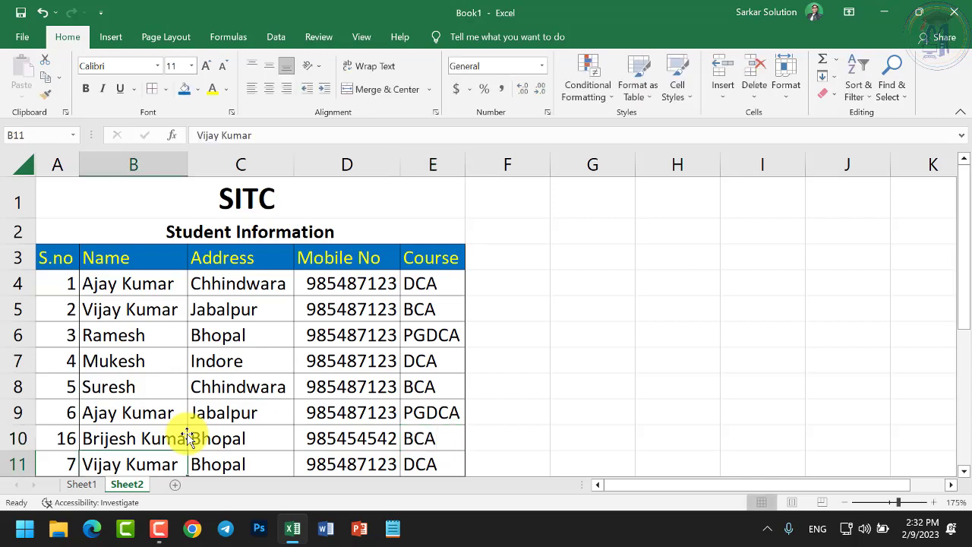
{"action": "scroll", "coordinate": [61, 410], "scroll_direction": "down", "scroll_amount": 1}
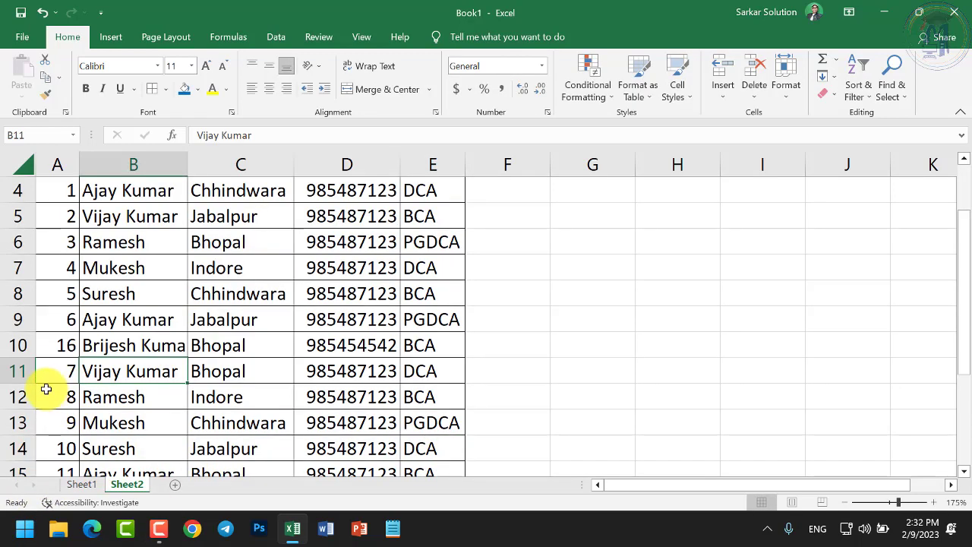
{"action": "scroll", "coordinate": [114, 368], "scroll_direction": "up", "scroll_amount": 1}
{"action": "left_click", "coordinate": [13, 412]}
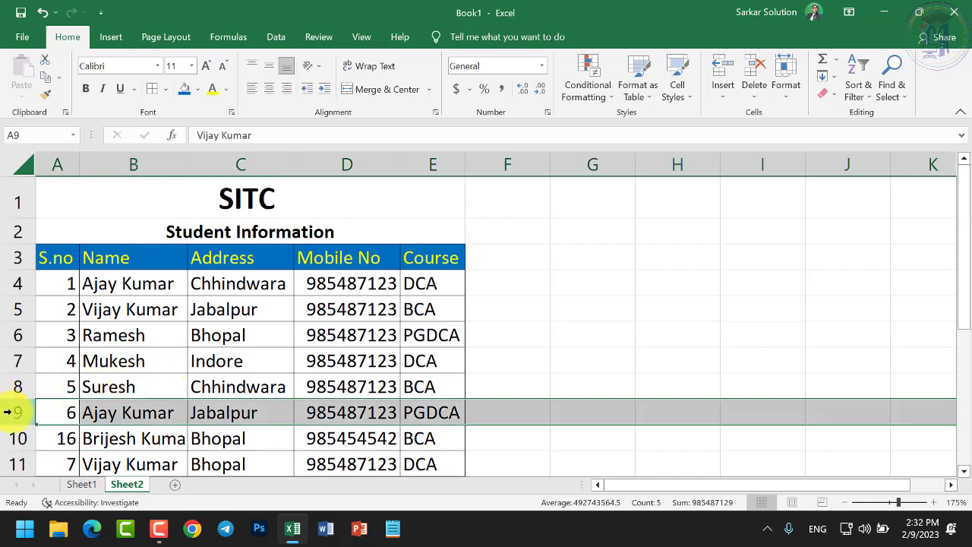
{"action": "right_click", "coordinate": [15, 410]}
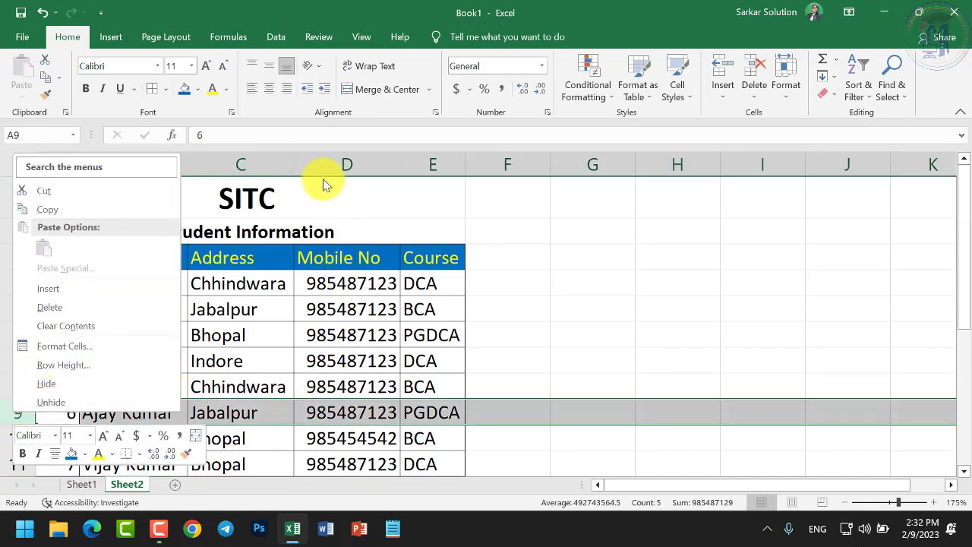
{"action": "right_click", "coordinate": [326, 165]}
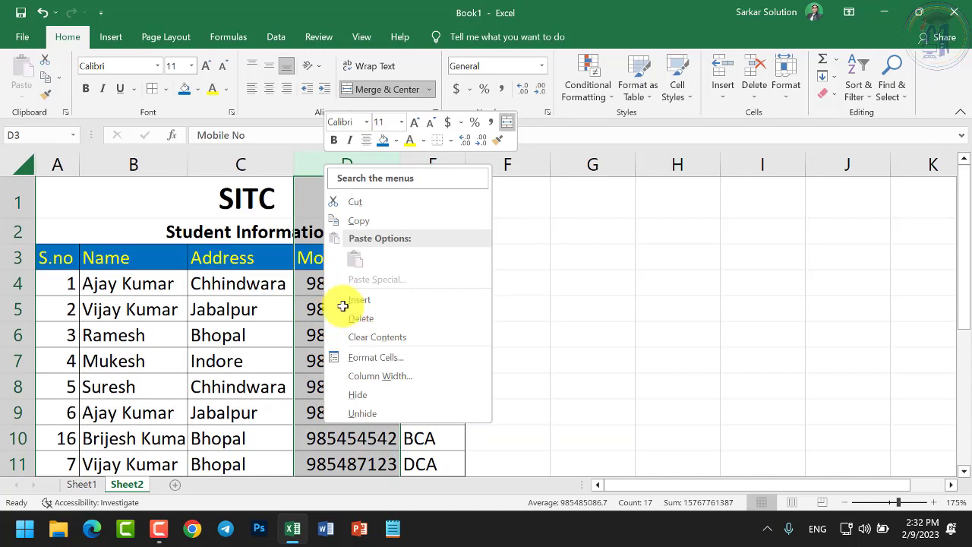
{"action": "key", "text": "Escape"}
{"action": "left_click", "coordinate": [414, 164]}
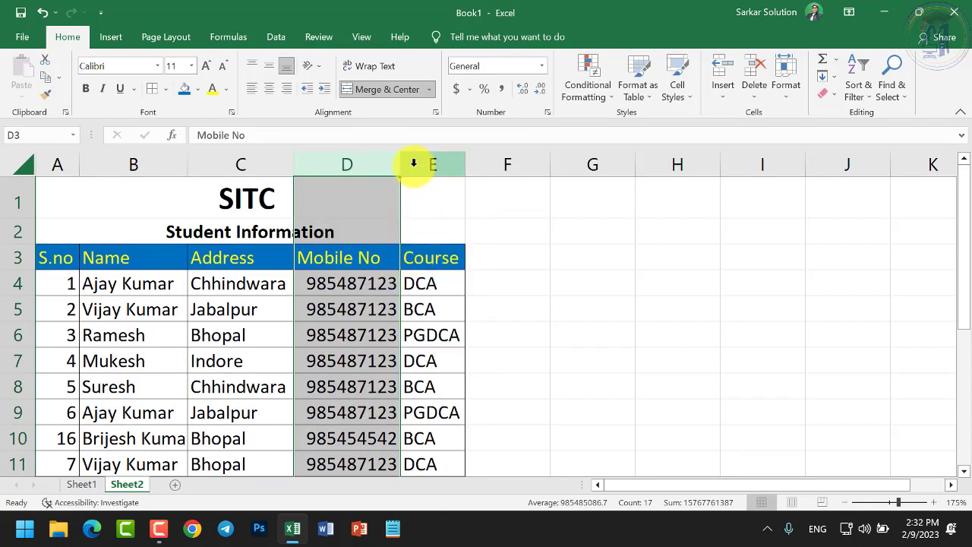
{"action": "right_click", "coordinate": [414, 168]}
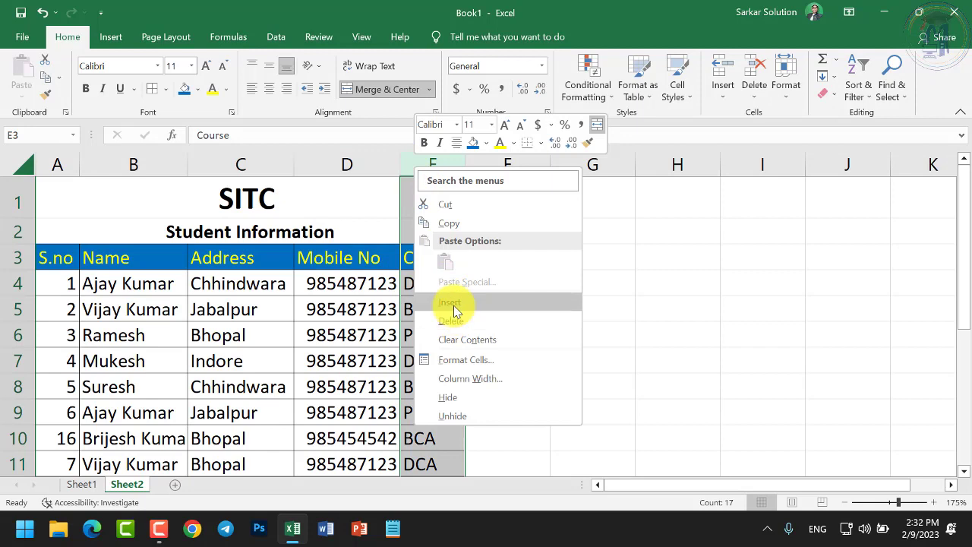
{"action": "left_click", "coordinate": [450, 304]}
{"action": "left_click", "coordinate": [450, 308]}
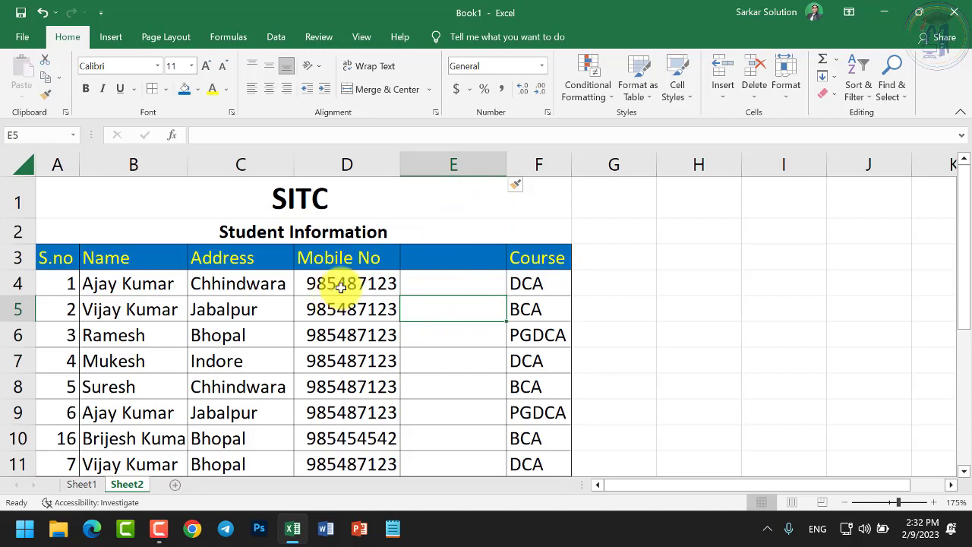
{"action": "left_click", "coordinate": [428, 167]}
{"action": "right_click", "coordinate": [432, 171]}
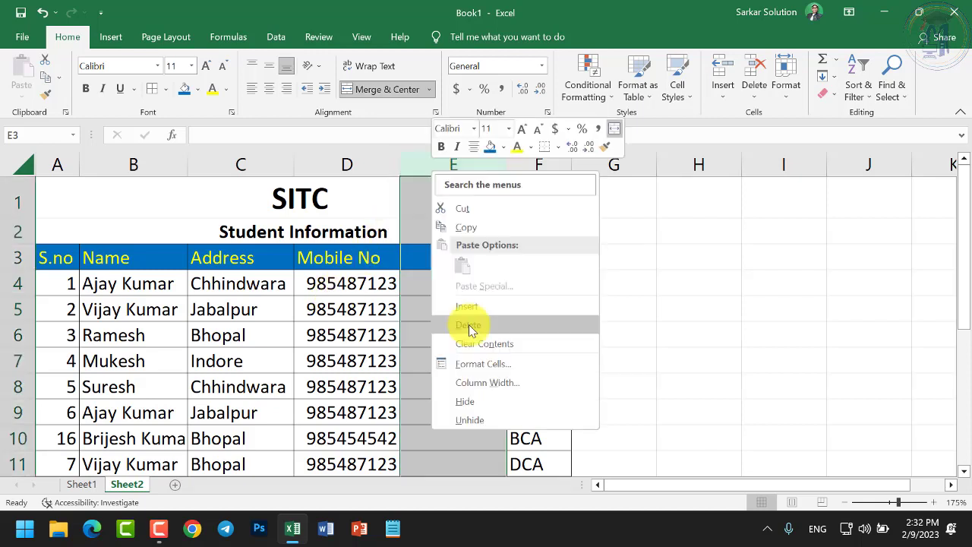
{"action": "left_click", "coordinate": [468, 325]}
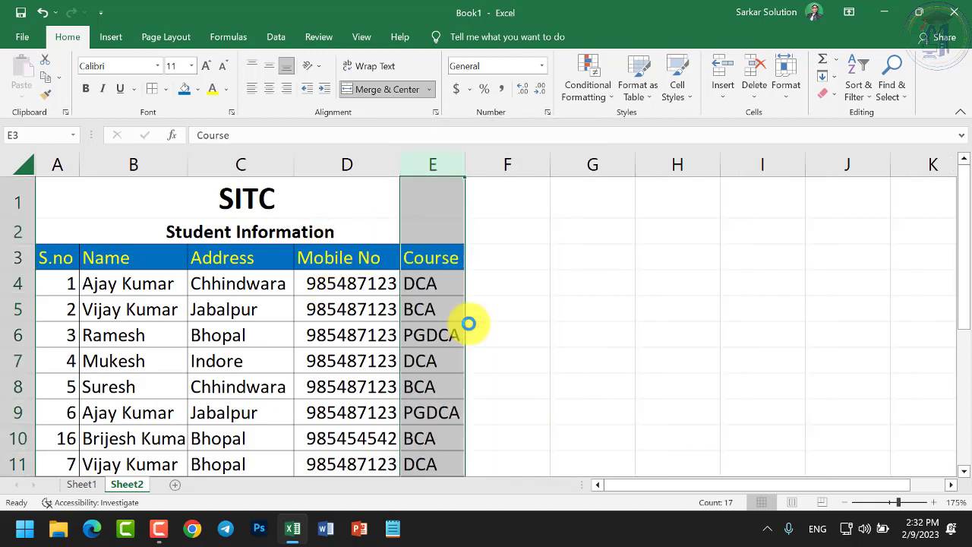
{"action": "right_click", "coordinate": [9, 391]}
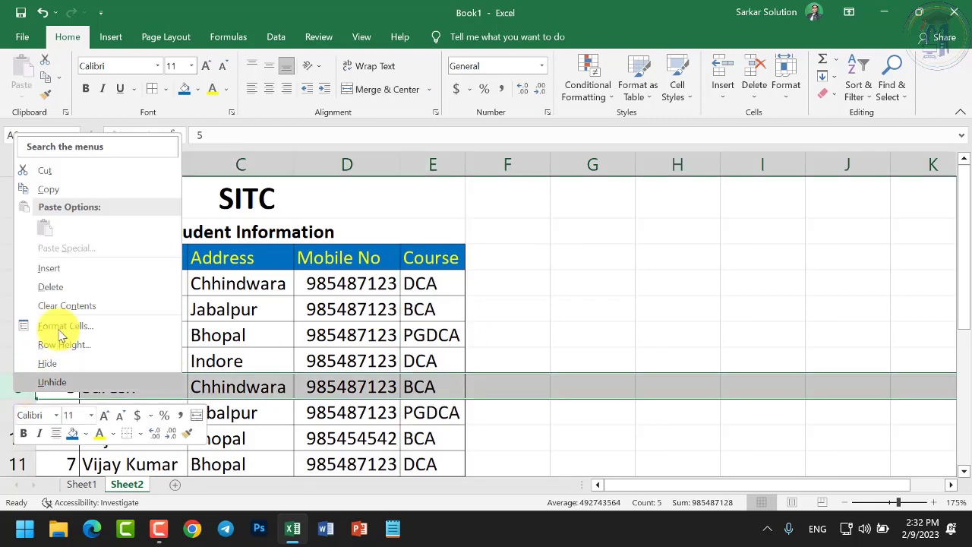
{"action": "left_click", "coordinate": [69, 269]}
{"action": "right_click", "coordinate": [15, 386]}
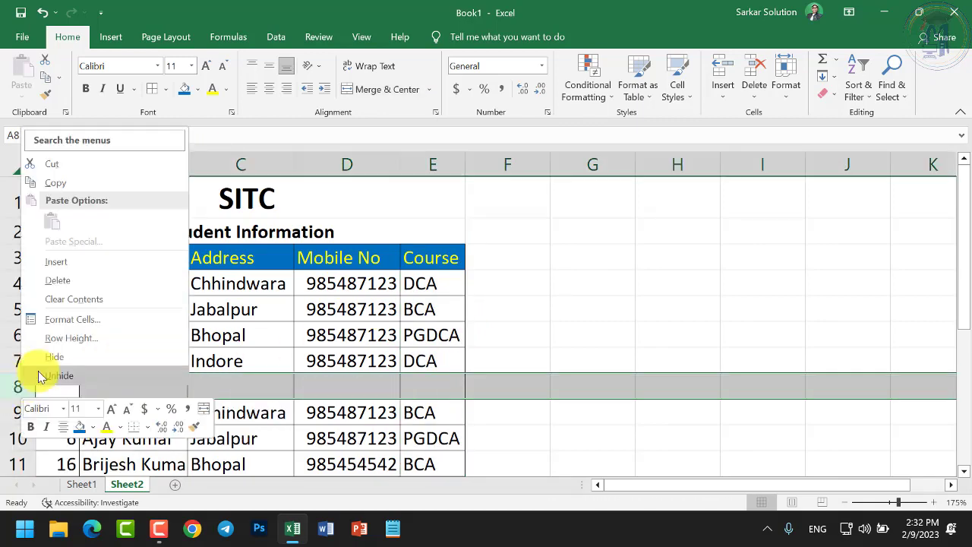
{"action": "left_click", "coordinate": [66, 293]}
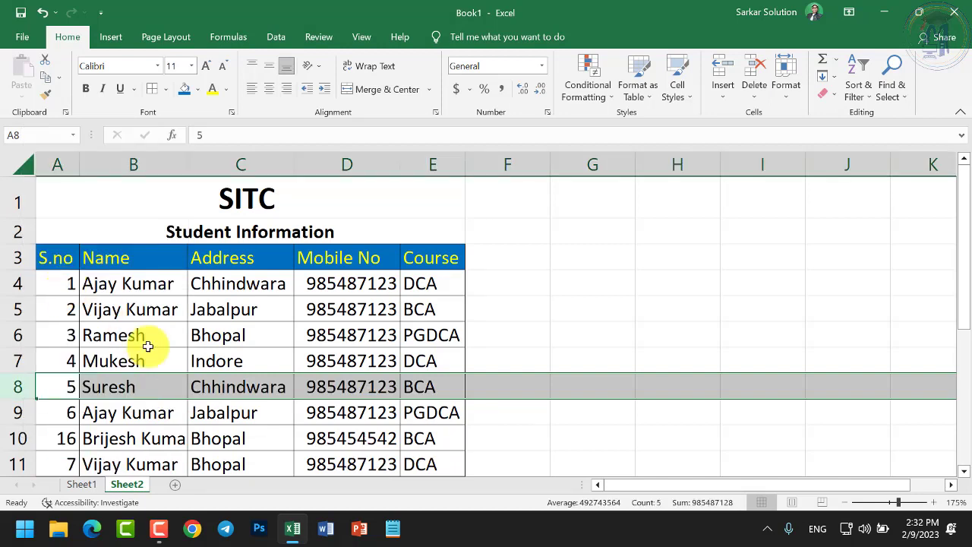
{"action": "left_click", "coordinate": [235, 410]}
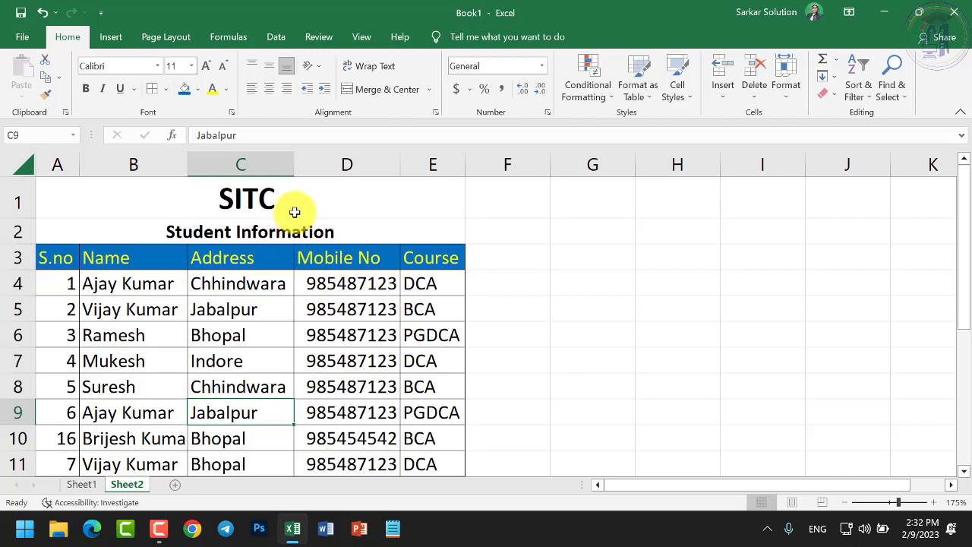
Hide column D (Mobile No) using its header's Hide command
{"action": "left_click_drag", "start_coordinate": [260, 164], "coordinate": [329, 165]}
{"action": "left_click", "coordinate": [332, 165]}
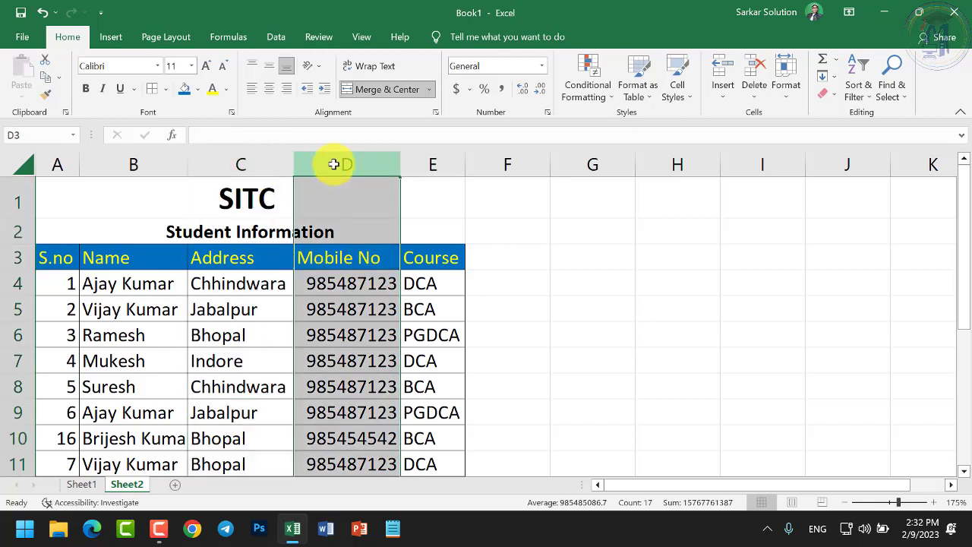
{"action": "right_click", "coordinate": [334, 164]}
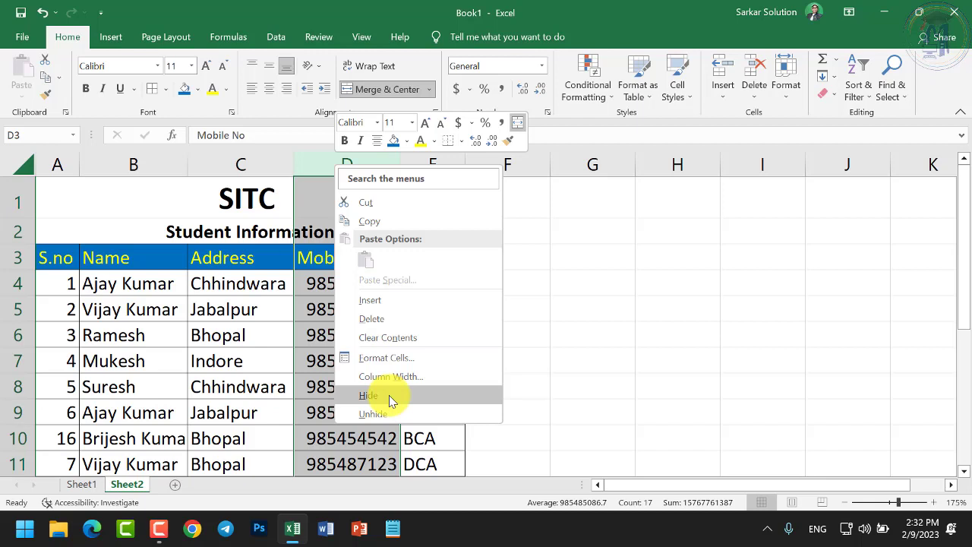
{"action": "left_click", "coordinate": [388, 395]}
{"action": "left_click", "coordinate": [353, 387]}
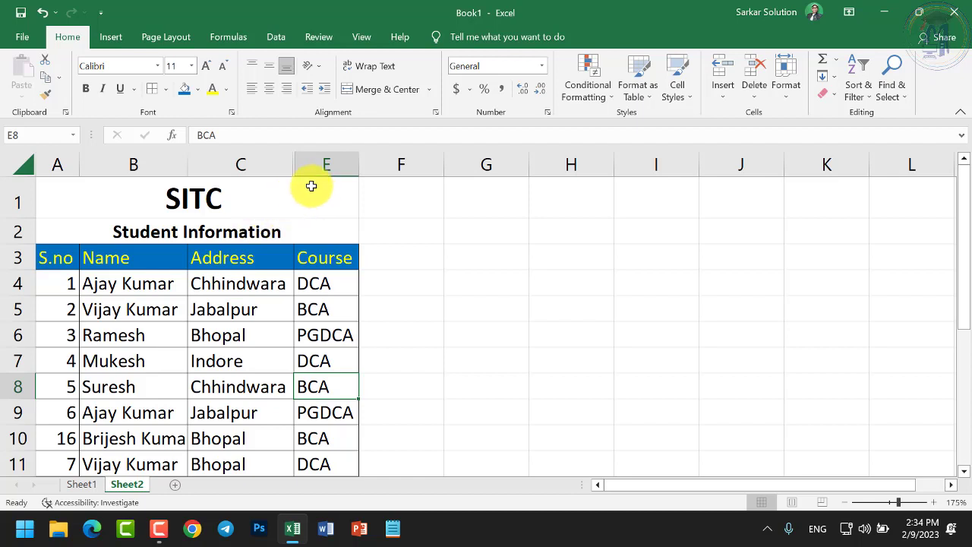
Select columns C through E and unhide the Mobile No column
{"action": "left_click_drag", "start_coordinate": [250, 159], "coordinate": [309, 157]}
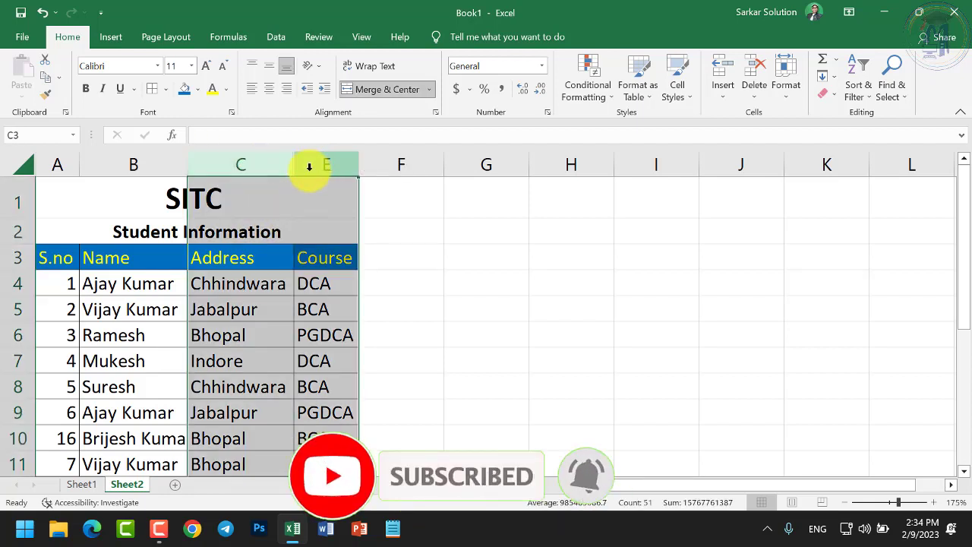
{"action": "right_click", "coordinate": [310, 172]}
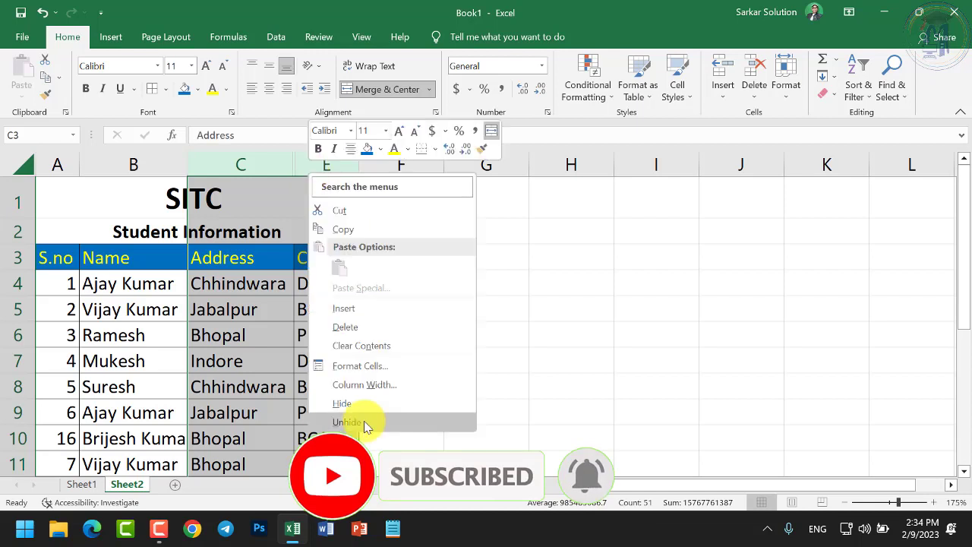
{"action": "left_click", "coordinate": [365, 423]}
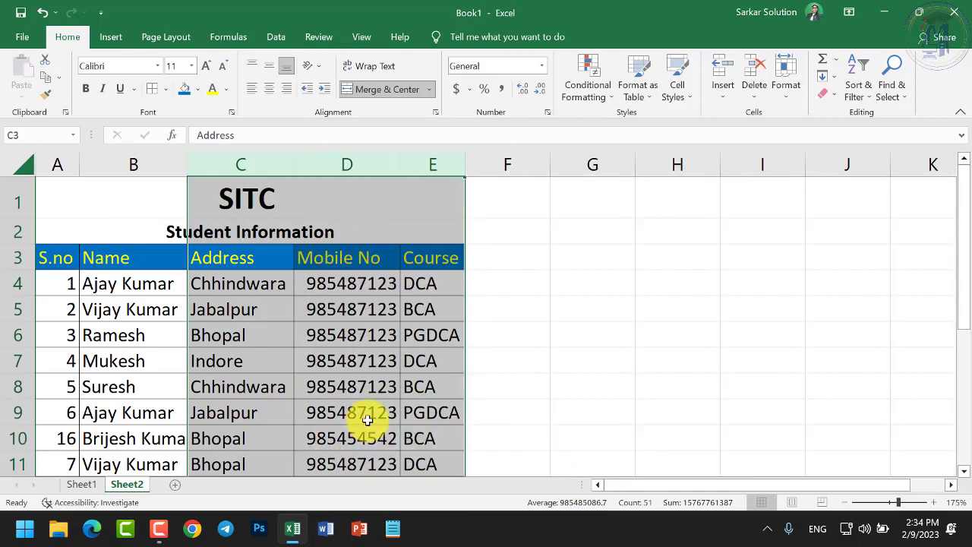
{"action": "left_click", "coordinate": [370, 417]}
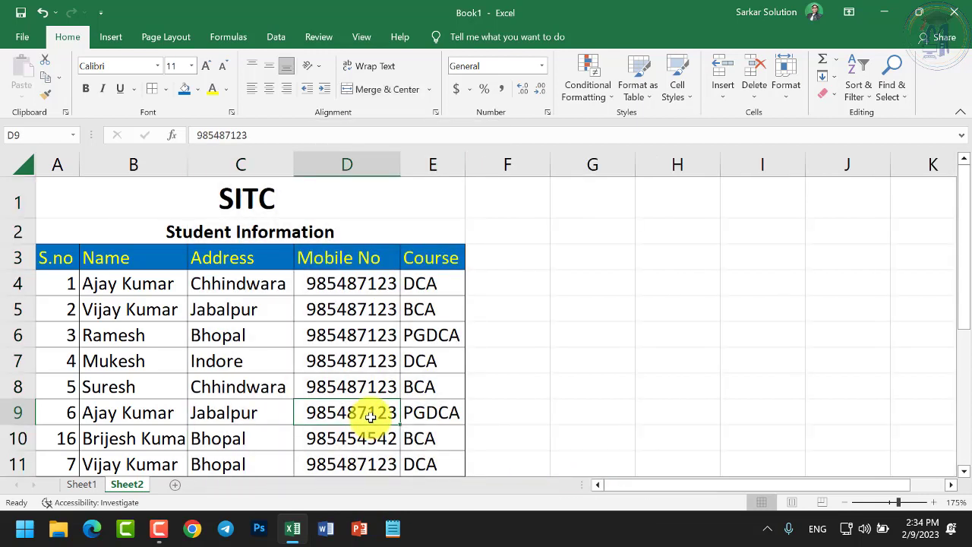
Hide column D again, then try unhiding it from column E or C alone
{"action": "right_click", "coordinate": [332, 167]}
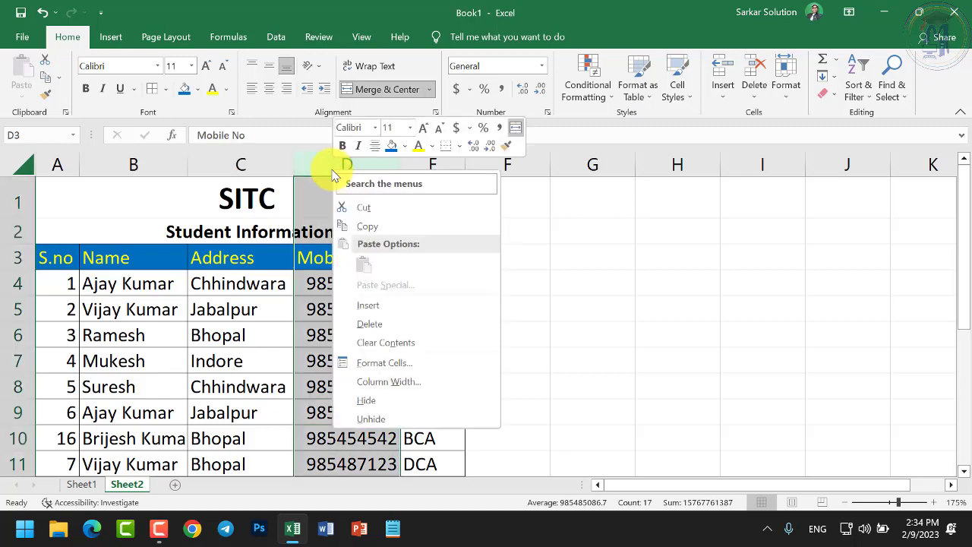
{"action": "left_click", "coordinate": [372, 399]}
{"action": "right_click", "coordinate": [309, 164]}
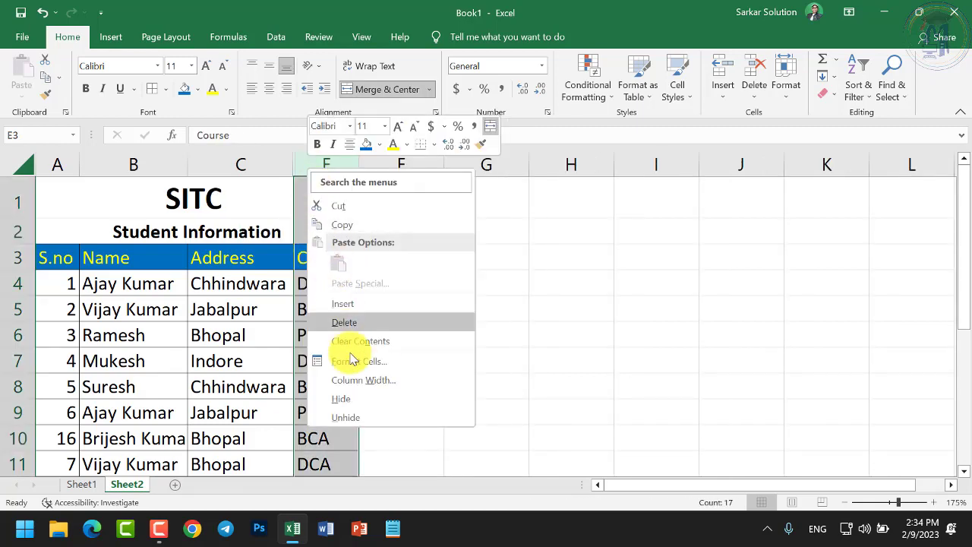
{"action": "left_click", "coordinate": [363, 416]}
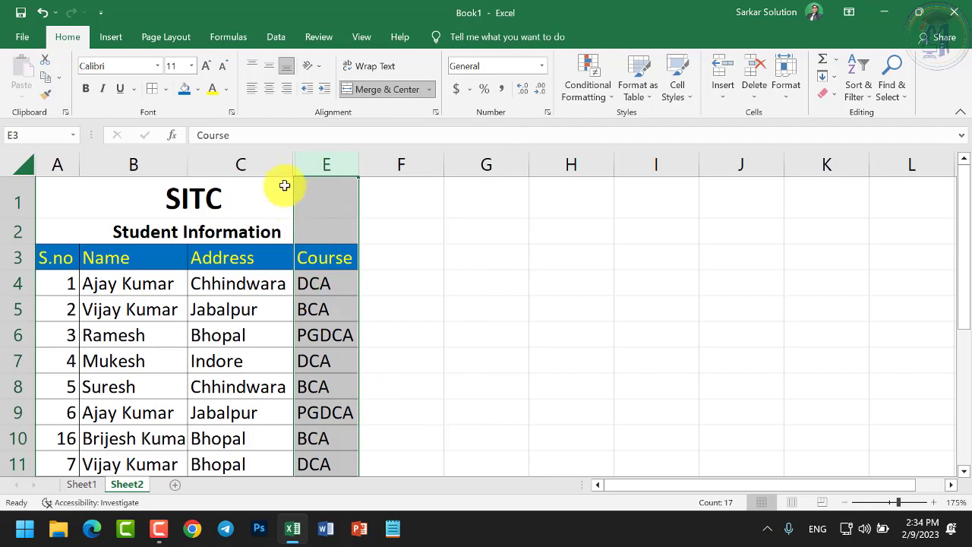
{"action": "left_click", "coordinate": [268, 161]}
{"action": "right_click", "coordinate": [268, 162]}
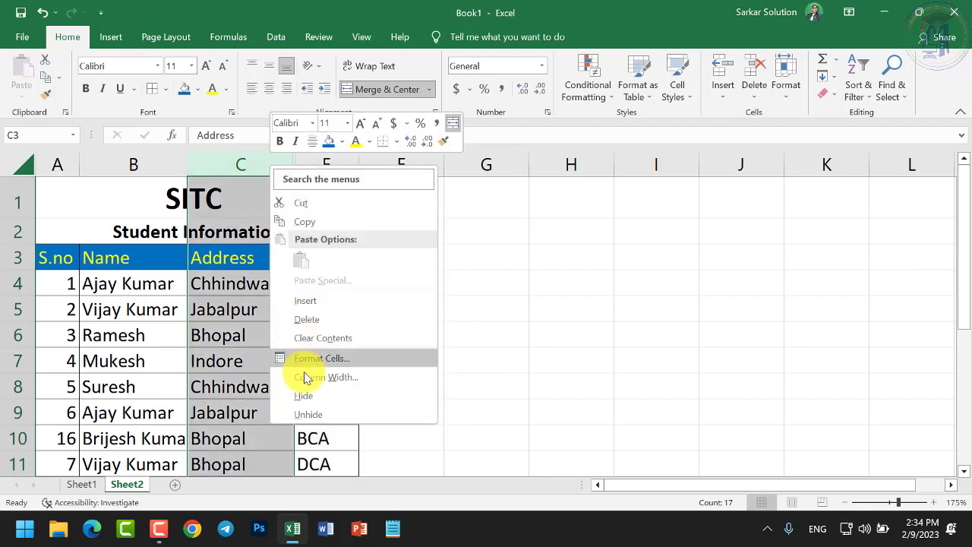
{"action": "left_click", "coordinate": [262, 430]}
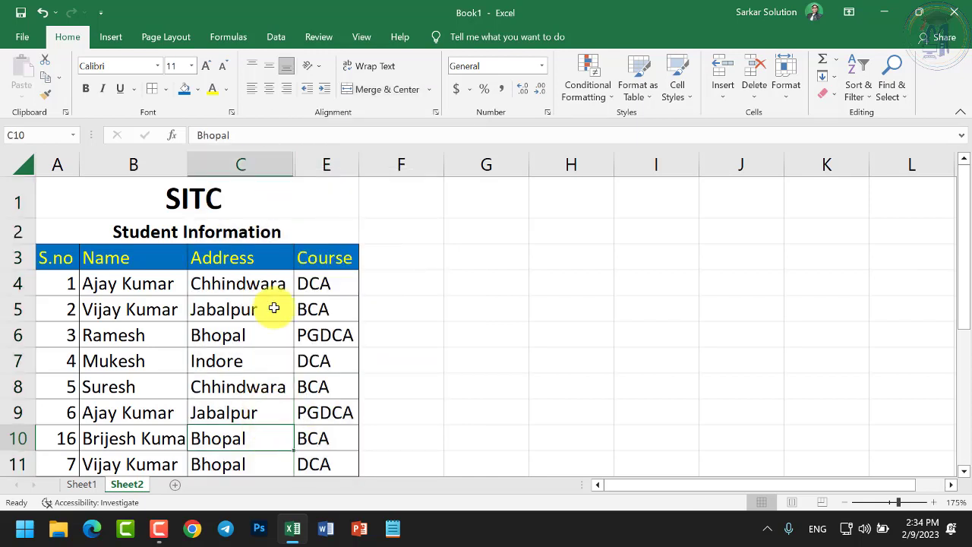
Reselect columns C to E spanning hidden column D and unhide it
{"action": "left_click_drag", "start_coordinate": [281, 165], "coordinate": [310, 165]}
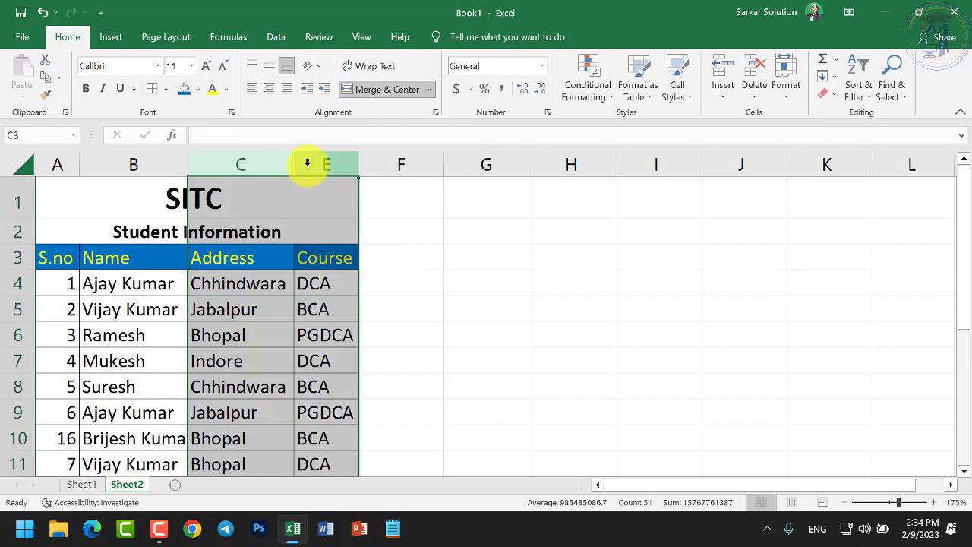
{"action": "right_click", "coordinate": [310, 168]}
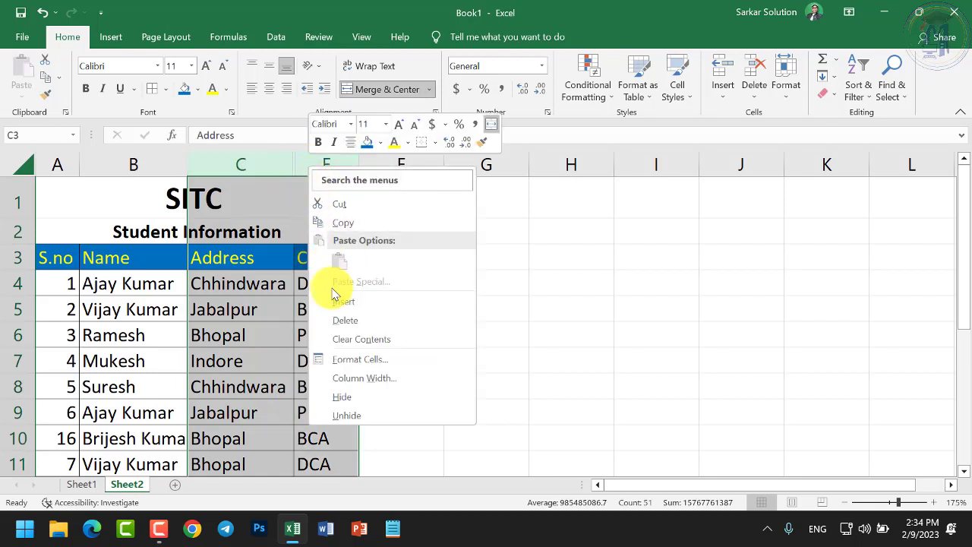
{"action": "left_click", "coordinate": [354, 418]}
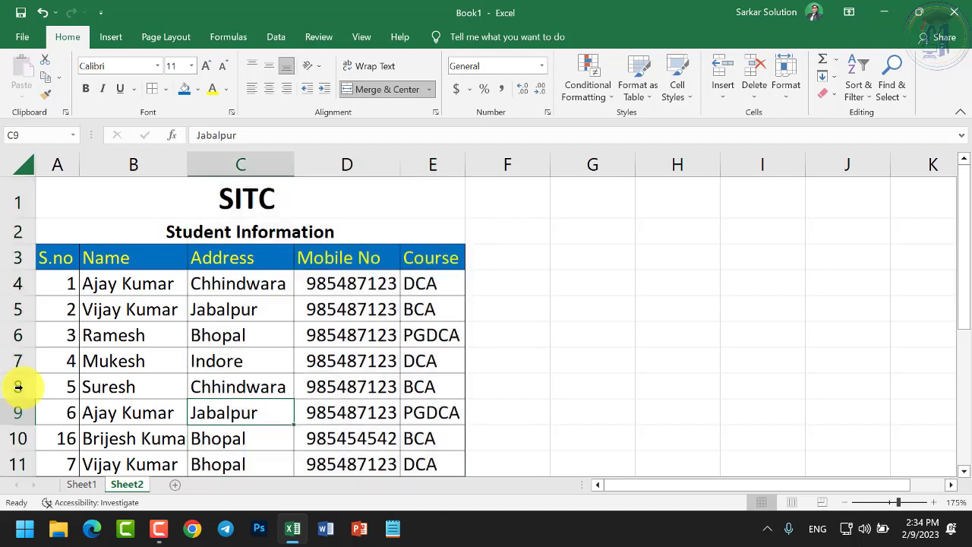
{"action": "right_click", "coordinate": [18, 387]}
Hide row 8, then select rows 7 to 9 and unhide it
{"action": "left_click", "coordinate": [61, 361]}
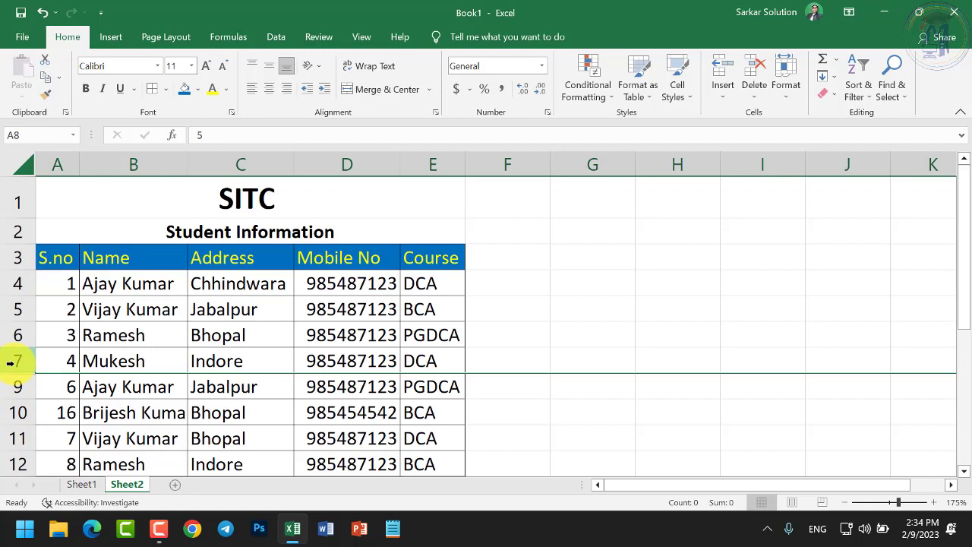
{"action": "left_click_drag", "start_coordinate": [9, 363], "coordinate": [10, 382]}
{"action": "right_click", "coordinate": [11, 382]}
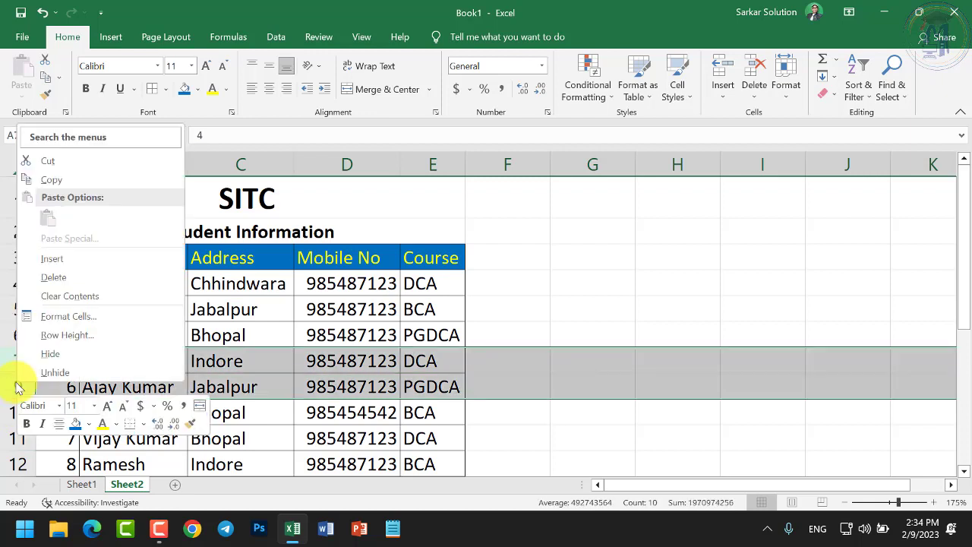
{"action": "left_click", "coordinate": [53, 372]}
{"action": "left_click", "coordinate": [112, 412]}
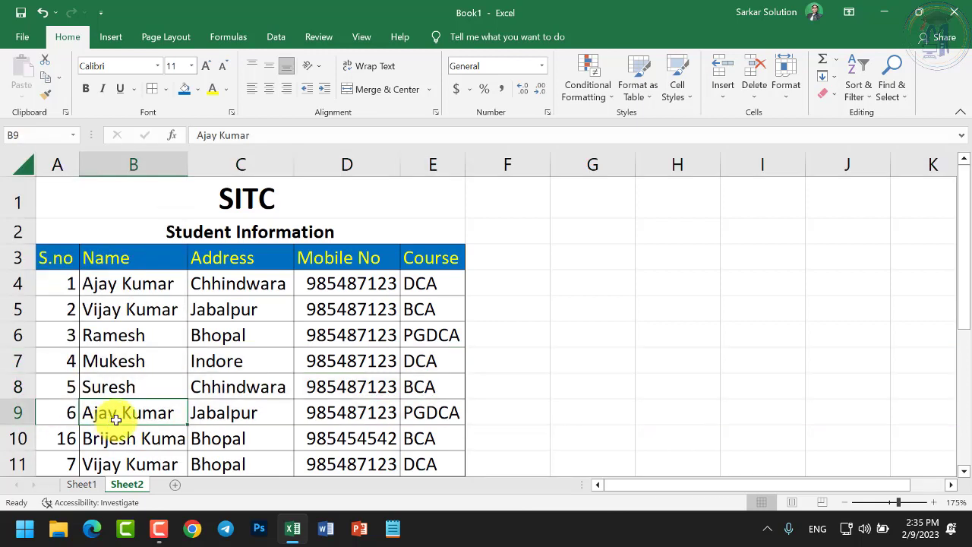
Select address cell C8 in row 8 and bring up its cell options
{"action": "right_click", "coordinate": [366, 164]}
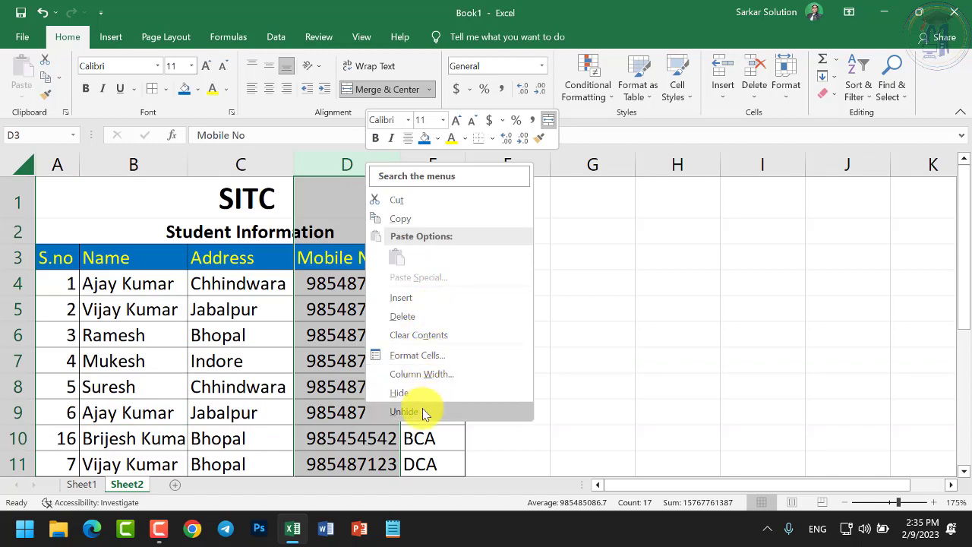
{"action": "left_click", "coordinate": [232, 386]}
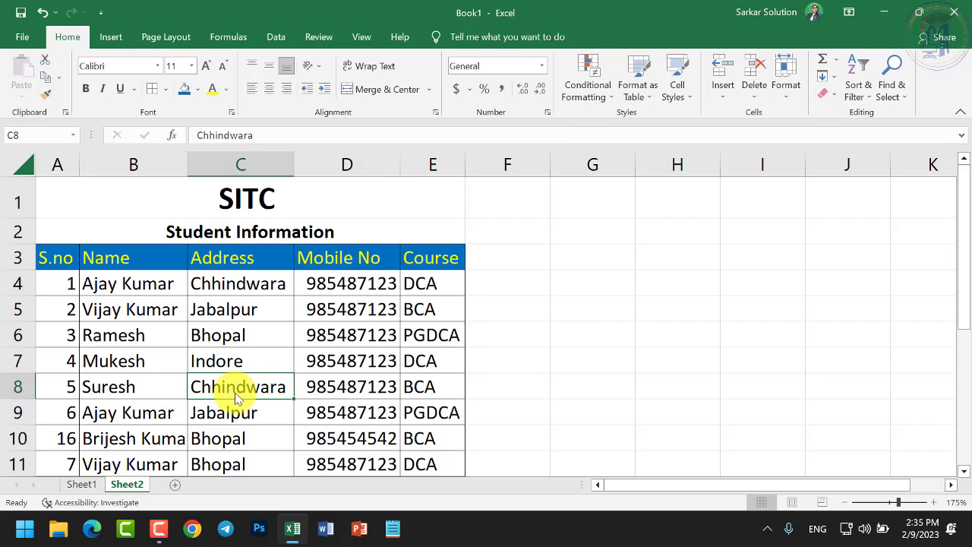
{"action": "right_click", "coordinate": [234, 390]}
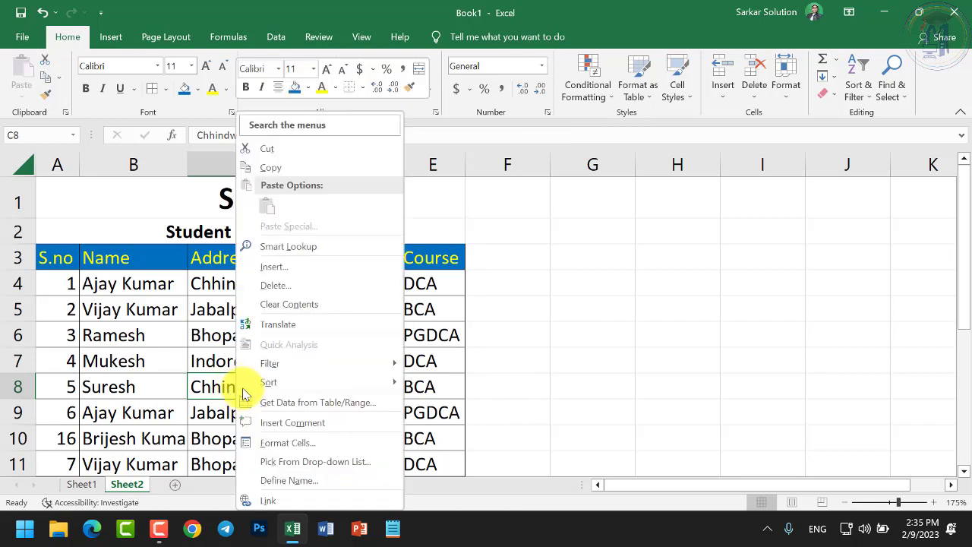
Insert a blank cell at C8 with Shift cells right
{"action": "left_click", "coordinate": [272, 267]}
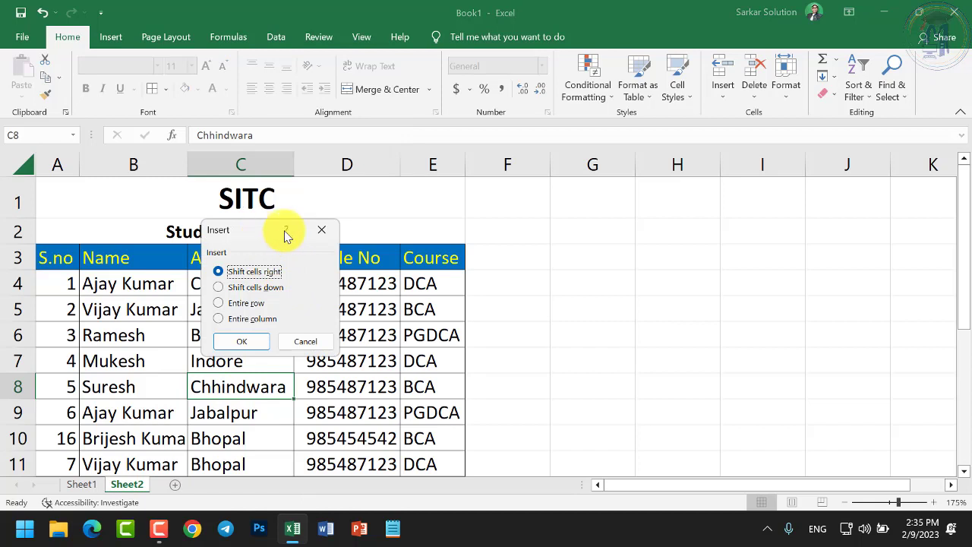
{"action": "left_click_drag", "start_coordinate": [286, 236], "coordinate": [444, 219]}
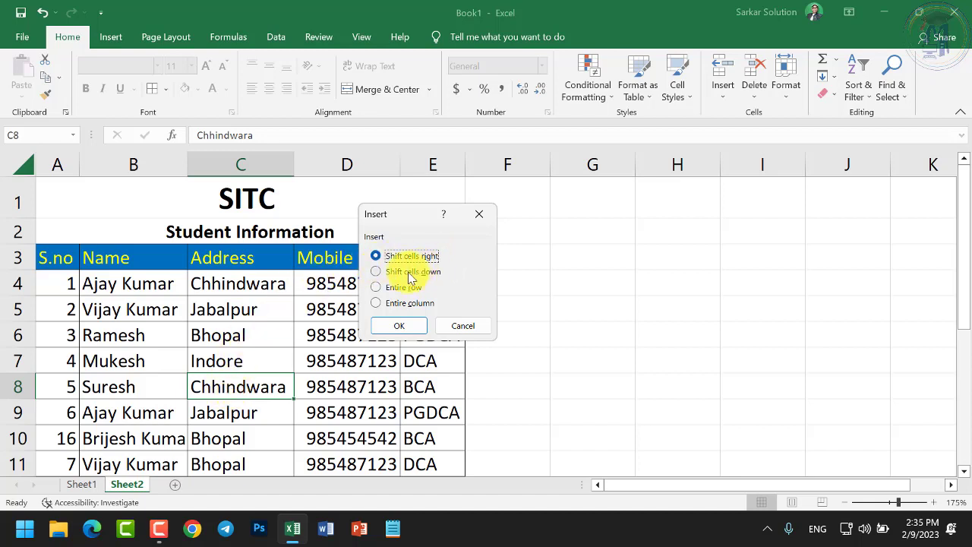
{"action": "left_click", "coordinate": [398, 325]}
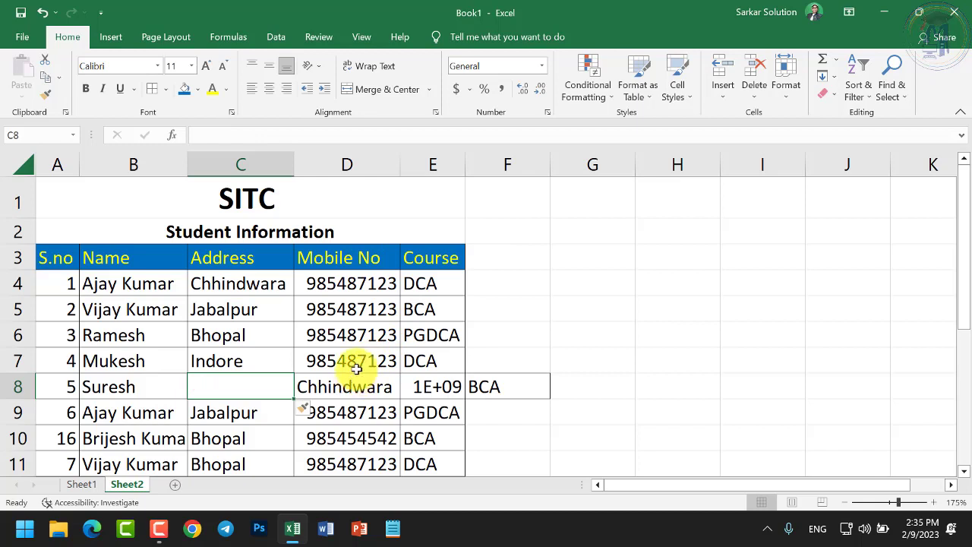
Insert a blank cell at C9, shifting the addresses down
{"action": "left_click", "coordinate": [259, 412]}
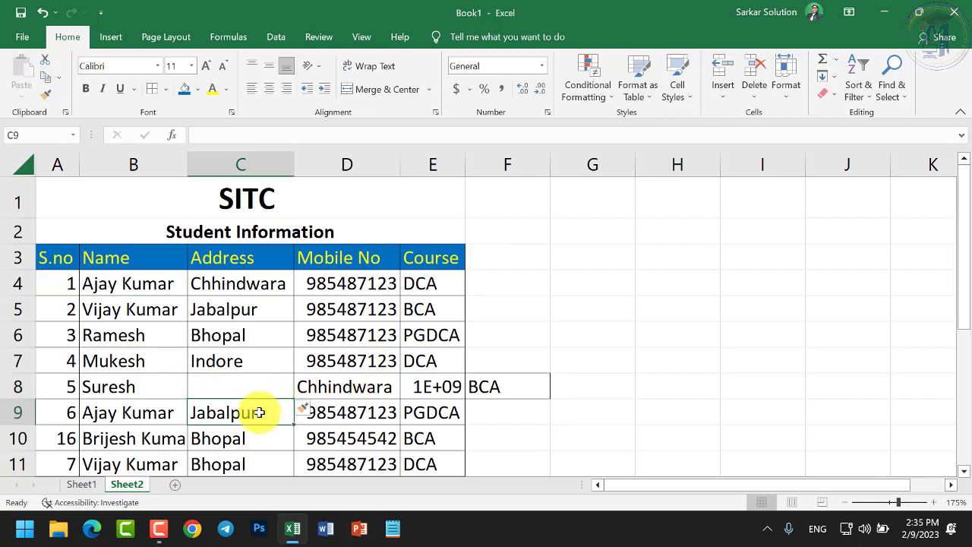
{"action": "right_click", "coordinate": [259, 412]}
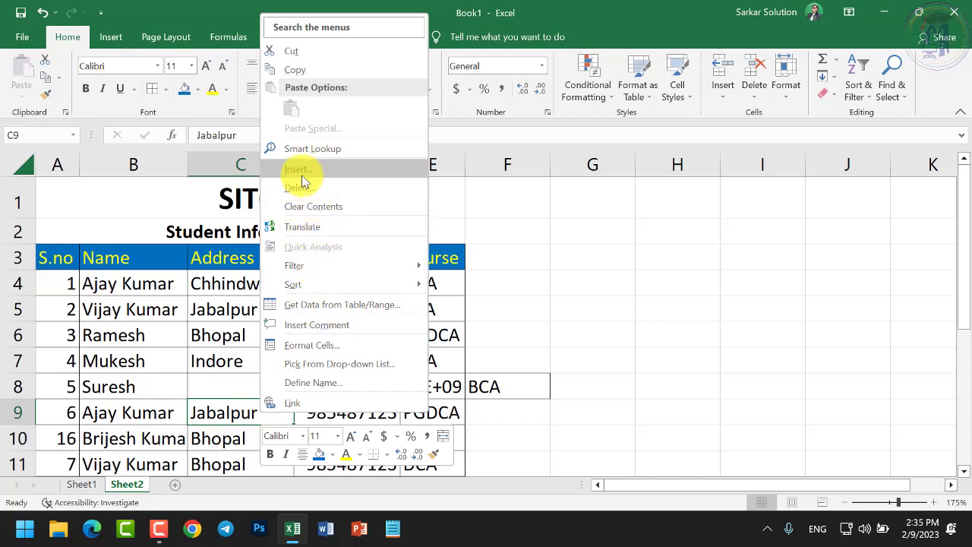
{"action": "left_click", "coordinate": [302, 178]}
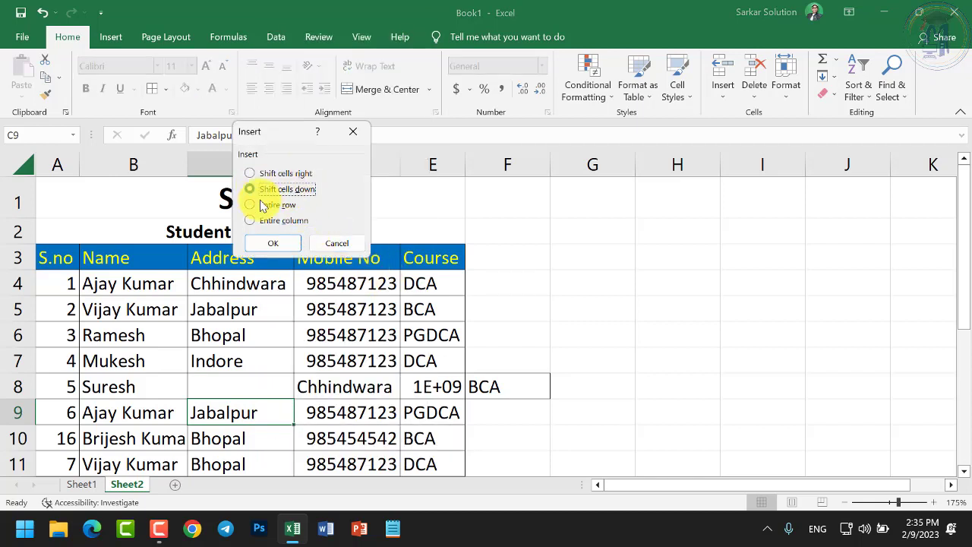
{"action": "left_click", "coordinate": [273, 243]}
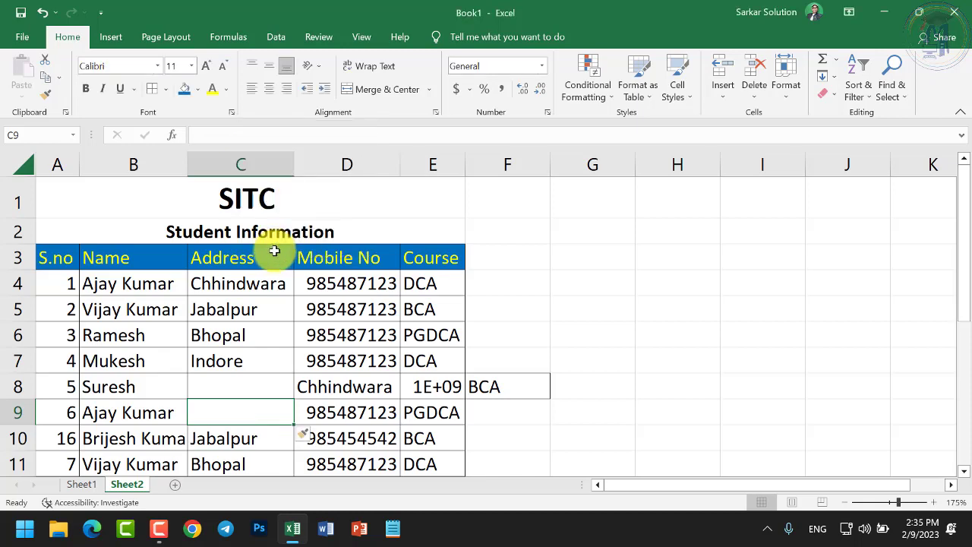
Insert an entire blank row at C10, above student 16's record
{"action": "scroll", "coordinate": [256, 281], "scroll_direction": "down", "scroll_amount": 1}
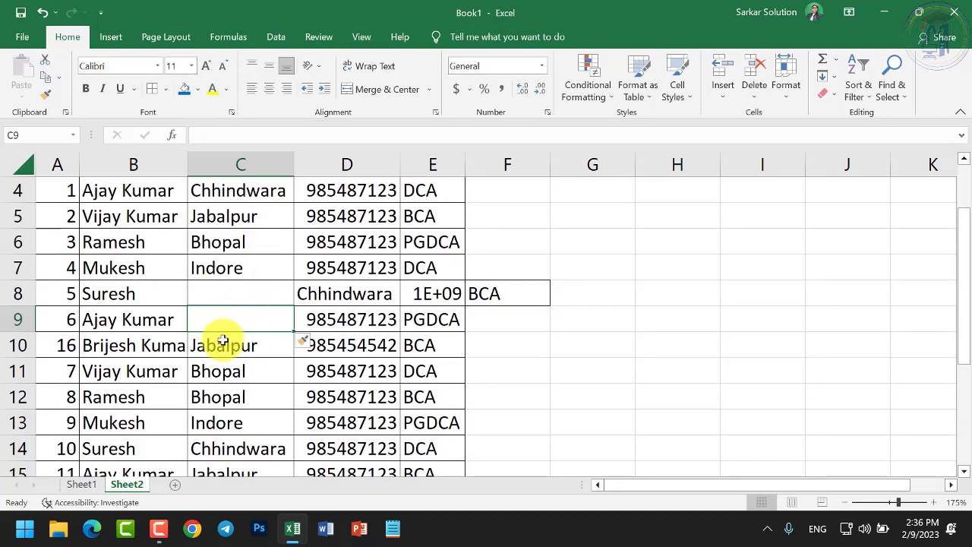
{"action": "right_click", "coordinate": [227, 343]}
{"action": "left_click", "coordinate": [259, 270]}
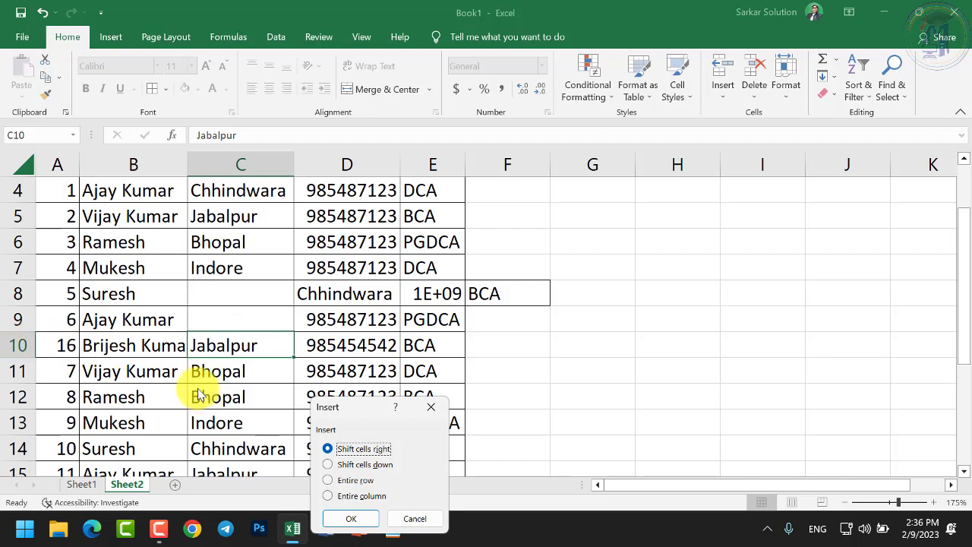
{"action": "left_click", "coordinate": [328, 480]}
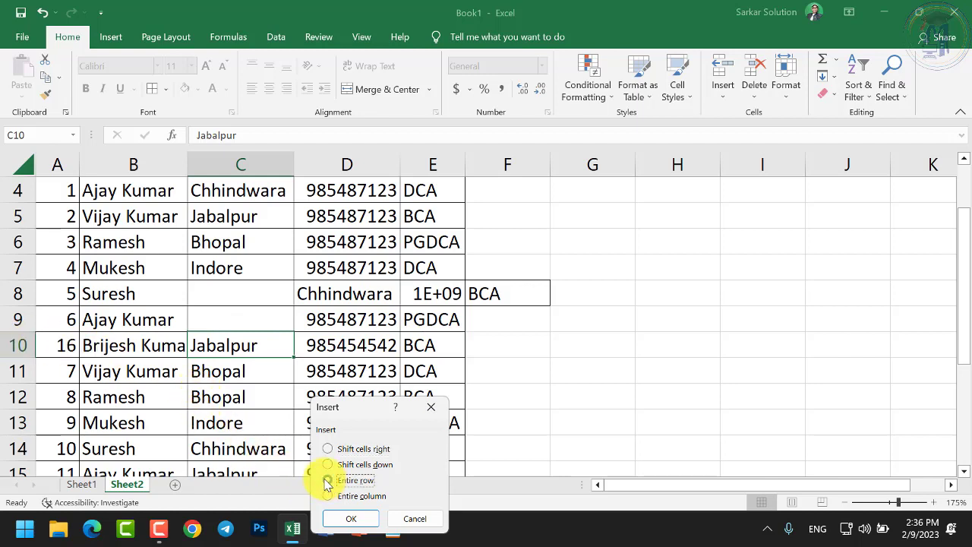
{"action": "left_click", "coordinate": [368, 517]}
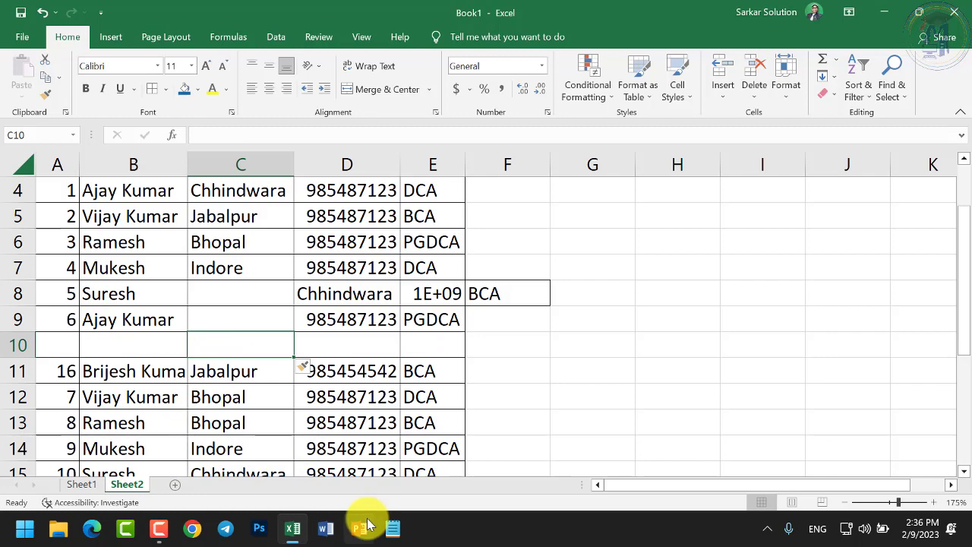
{"action": "right_click", "coordinate": [248, 376]}
Insert an entire blank column at C11, shifting Address, Mobile No and Course right
{"action": "left_click", "coordinate": [285, 266]}
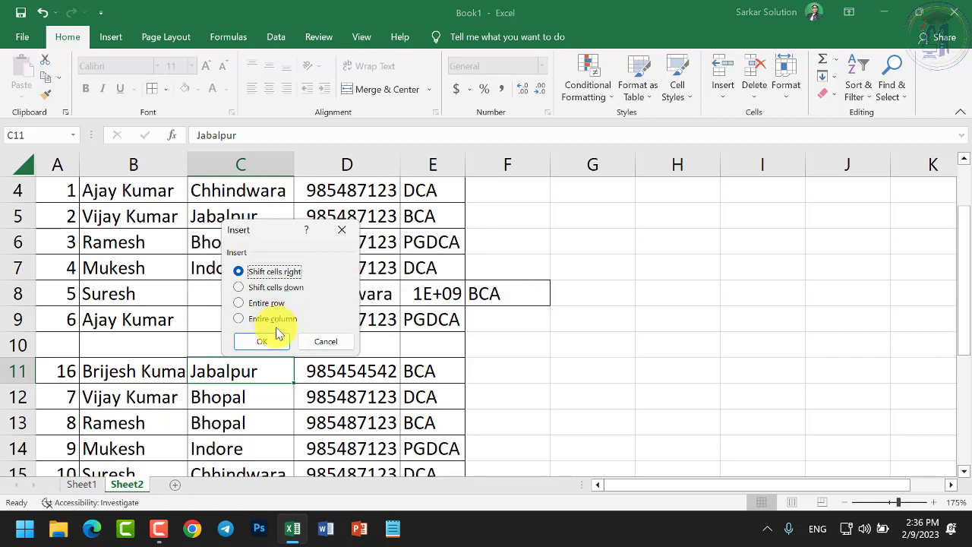
{"action": "left_click", "coordinate": [271, 319]}
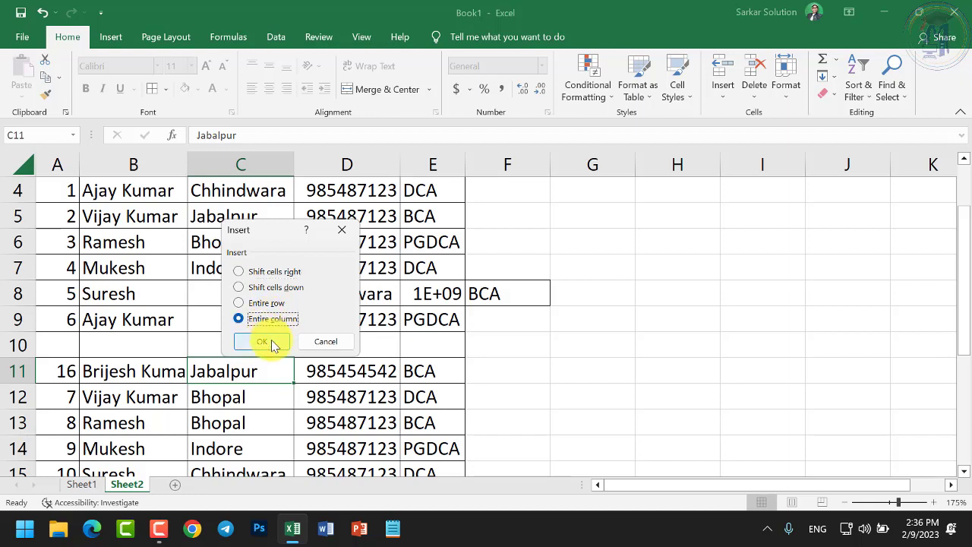
{"action": "left_click", "coordinate": [262, 341]}
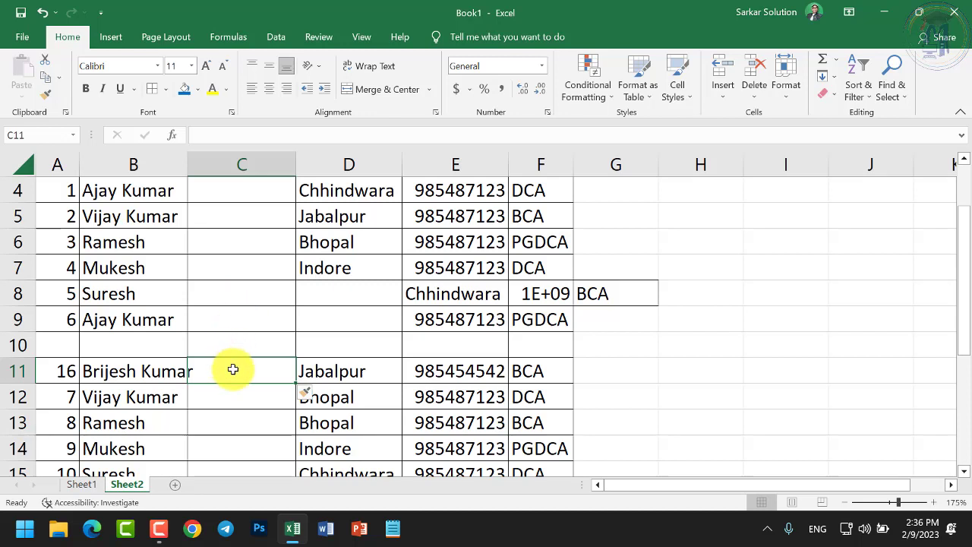
{"action": "right_click", "coordinate": [233, 370]}
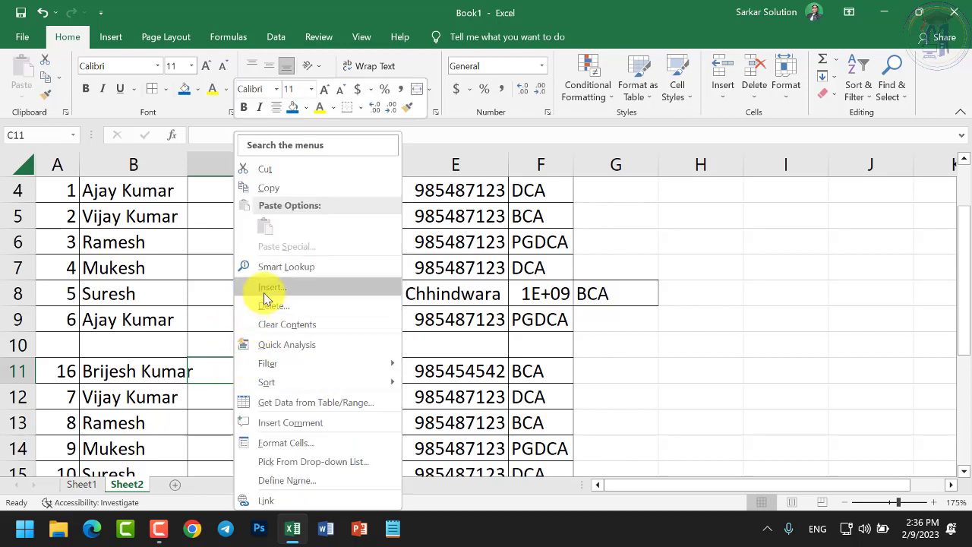
{"action": "left_click", "coordinate": [262, 295]}
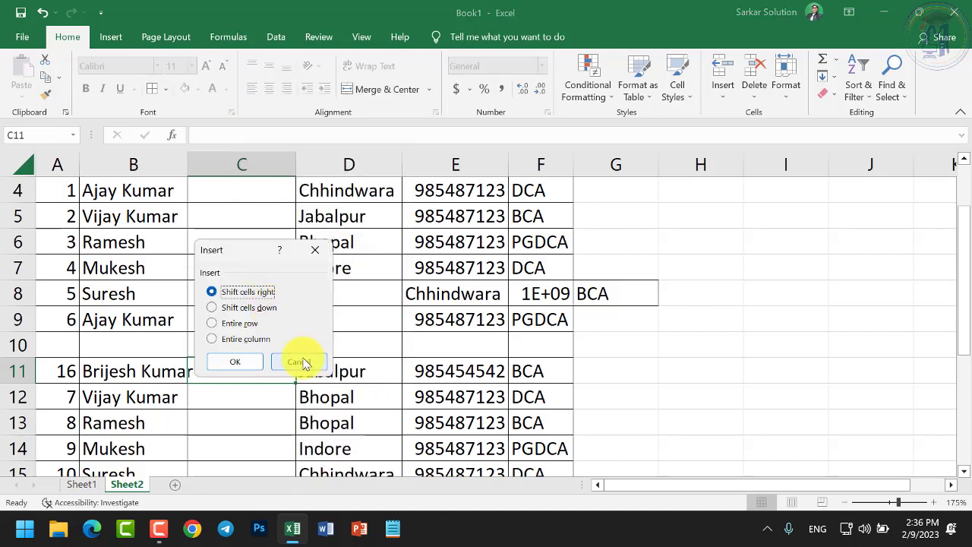
Delete the empty inserted column C
{"action": "left_click", "coordinate": [303, 363]}
{"action": "right_click", "coordinate": [256, 368]}
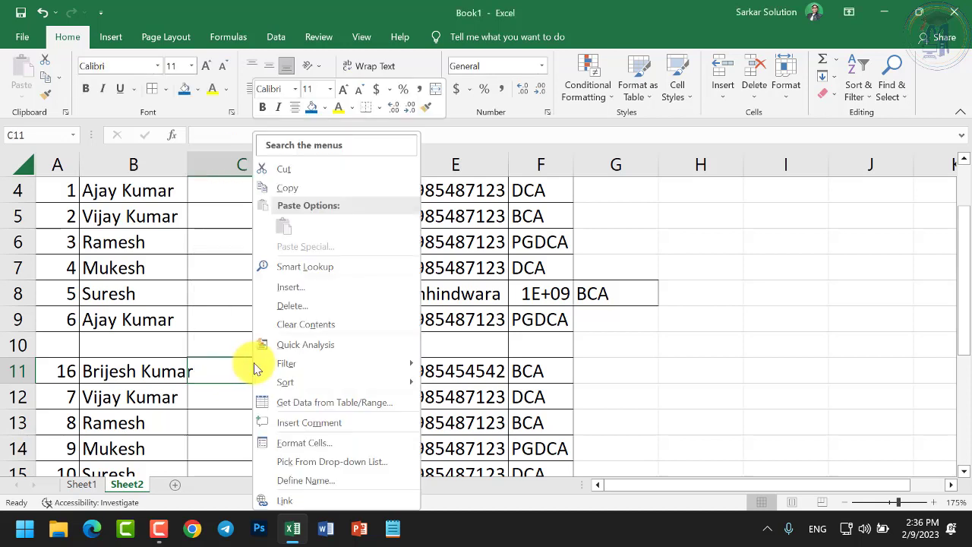
{"action": "left_click", "coordinate": [287, 307]}
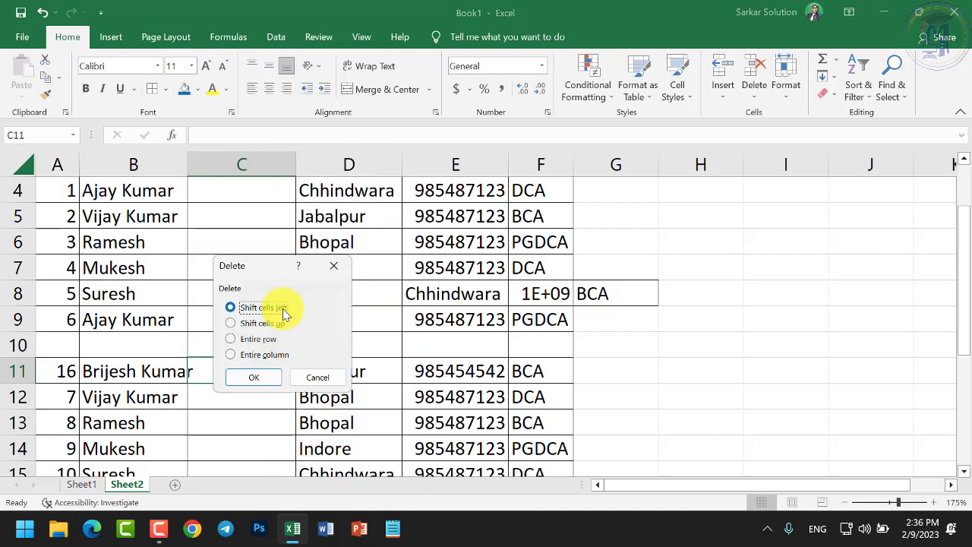
{"action": "left_click", "coordinate": [257, 355]}
{"action": "left_click", "coordinate": [255, 377]}
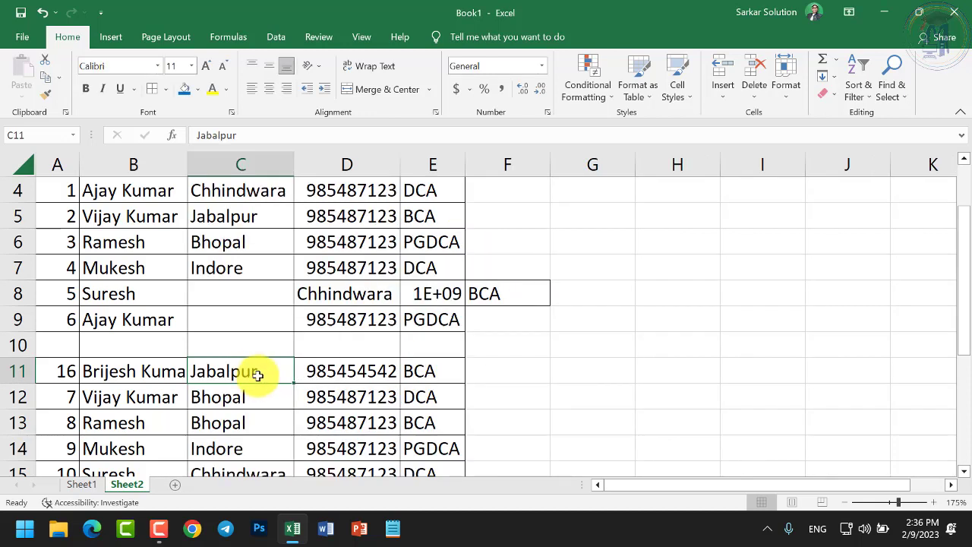
Delete the blank row 10 as an entire row
{"action": "left_click", "coordinate": [221, 346]}
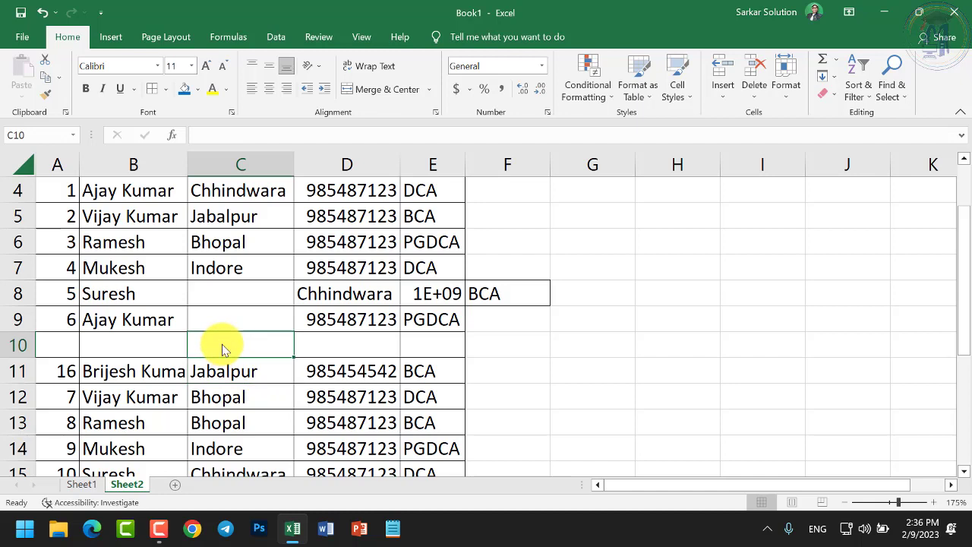
{"action": "right_click", "coordinate": [222, 349]}
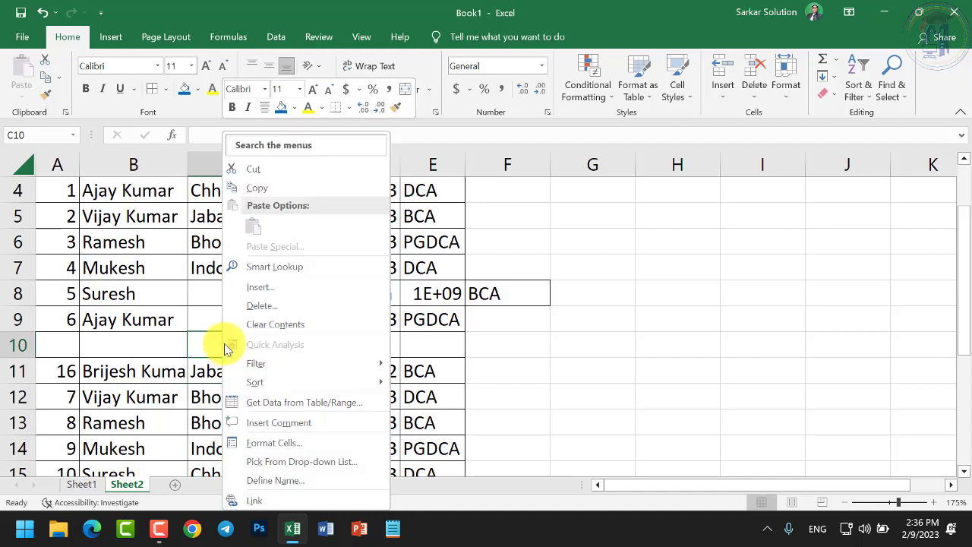
{"action": "left_click", "coordinate": [258, 307]}
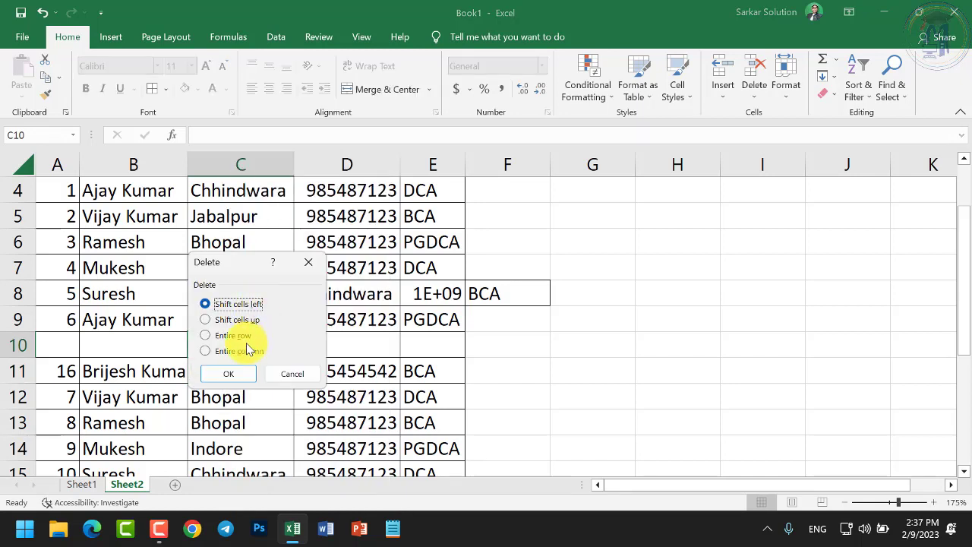
{"action": "left_click", "coordinate": [241, 336]}
{"action": "left_click", "coordinate": [237, 371]}
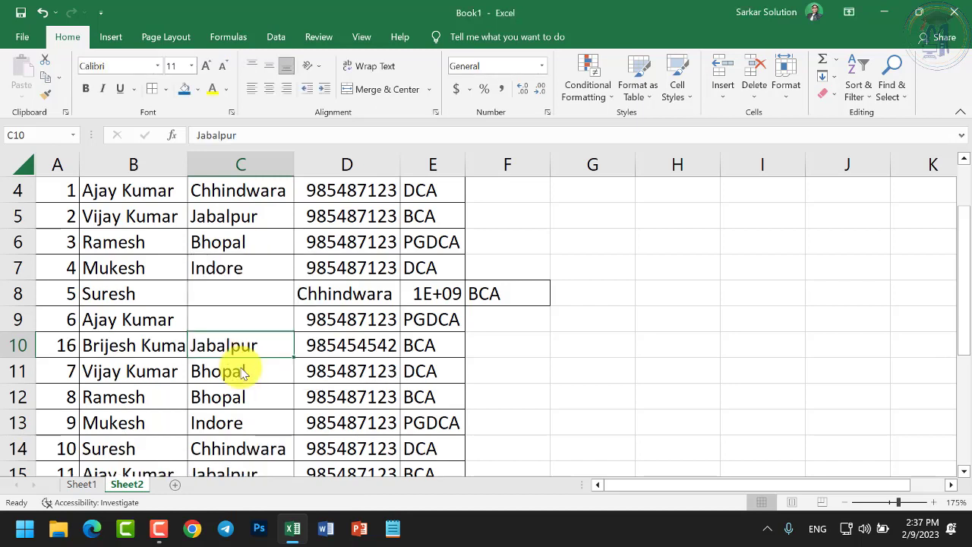
Delete the blank address cell with Shift cells up to close the gap
{"action": "left_click", "coordinate": [239, 320]}
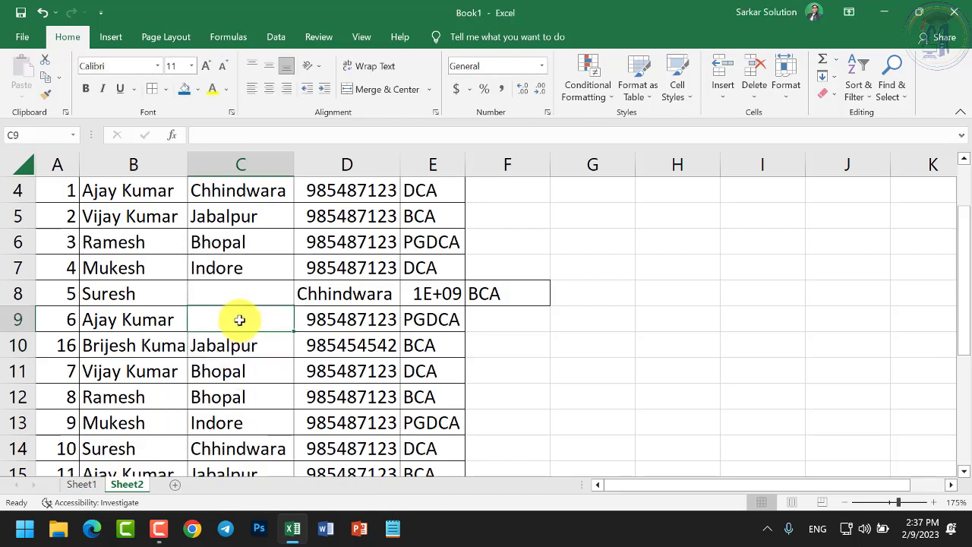
{"action": "left_click", "coordinate": [236, 299]}
{"action": "right_click", "coordinate": [237, 298]}
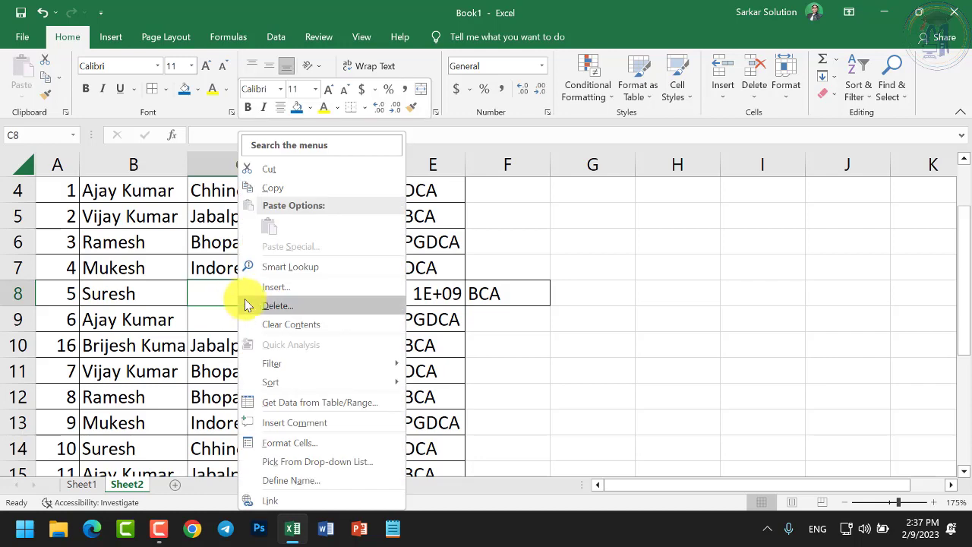
{"action": "left_click", "coordinate": [246, 305]}
{"action": "left_click", "coordinate": [240, 322]}
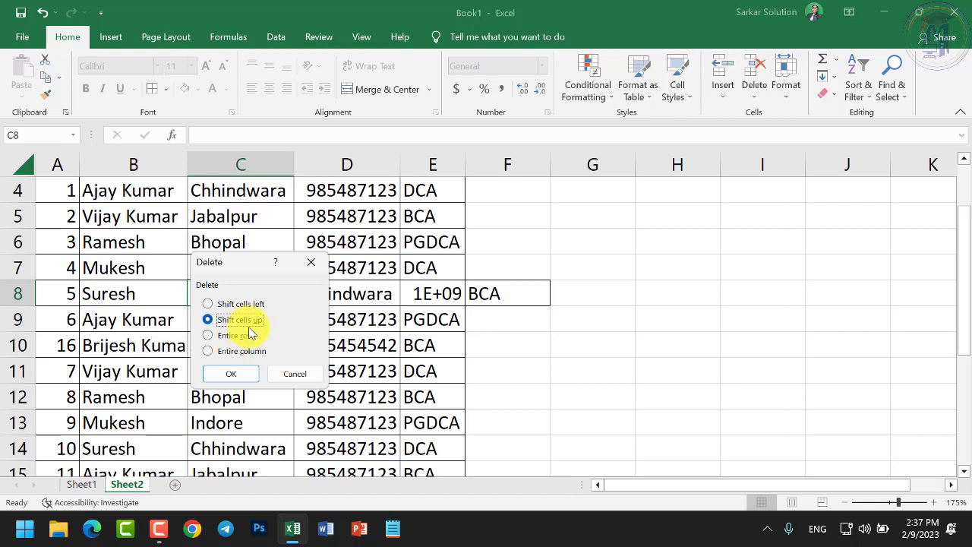
{"action": "left_click_drag", "start_coordinate": [250, 263], "coordinate": [445, 268]}
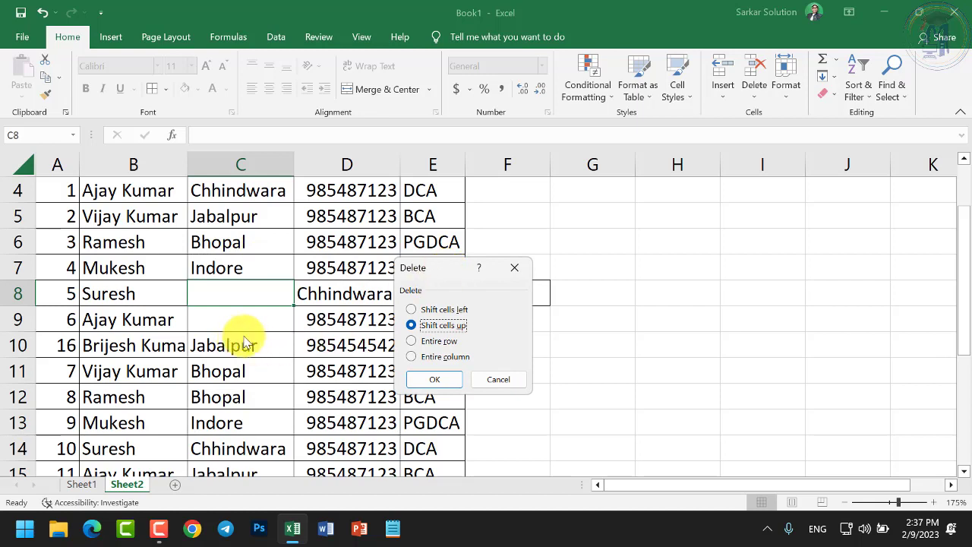
{"action": "left_click", "coordinate": [438, 381]}
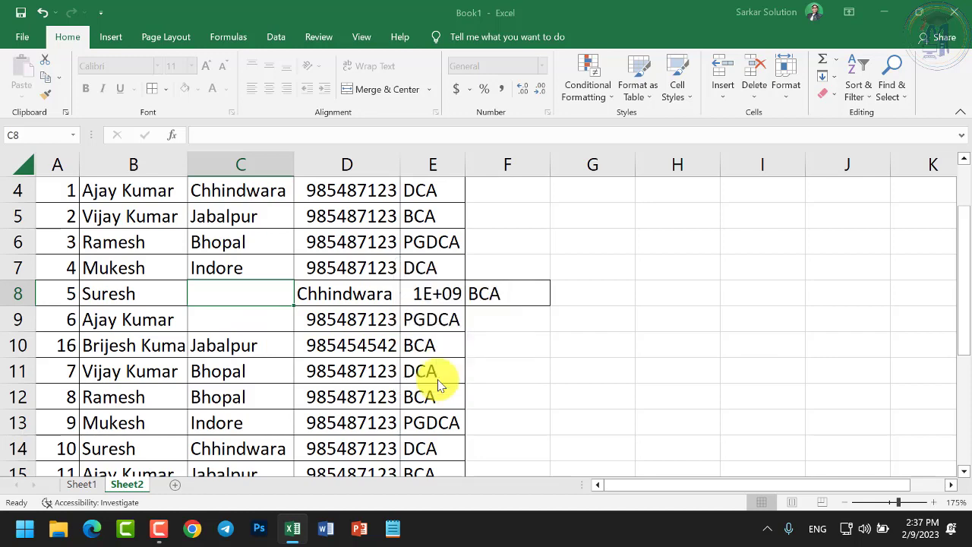
{"action": "left_click", "coordinate": [432, 372]}
Delete blank cell C8 with Shift cells left so row 8 realigns
{"action": "left_click", "coordinate": [249, 293]}
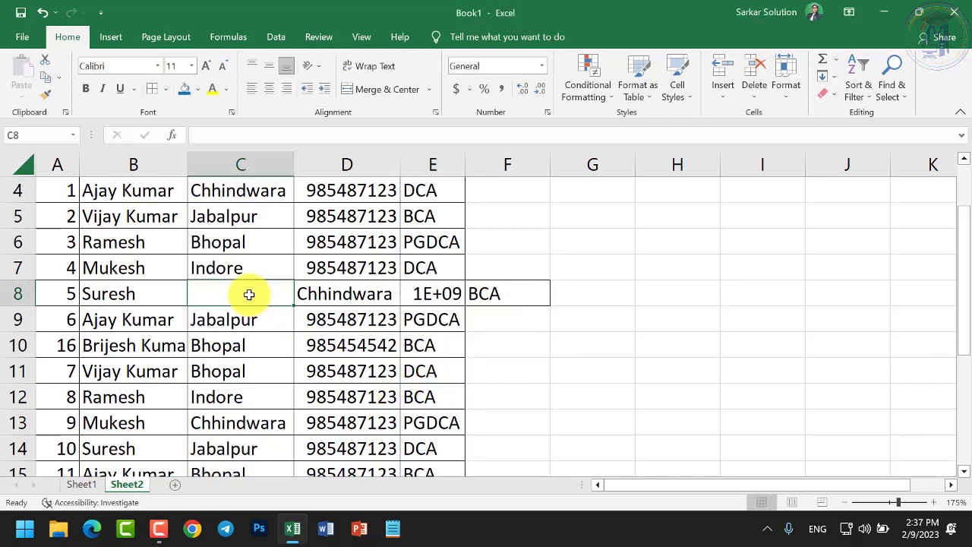
{"action": "right_click", "coordinate": [250, 296]}
{"action": "left_click", "coordinate": [285, 306]}
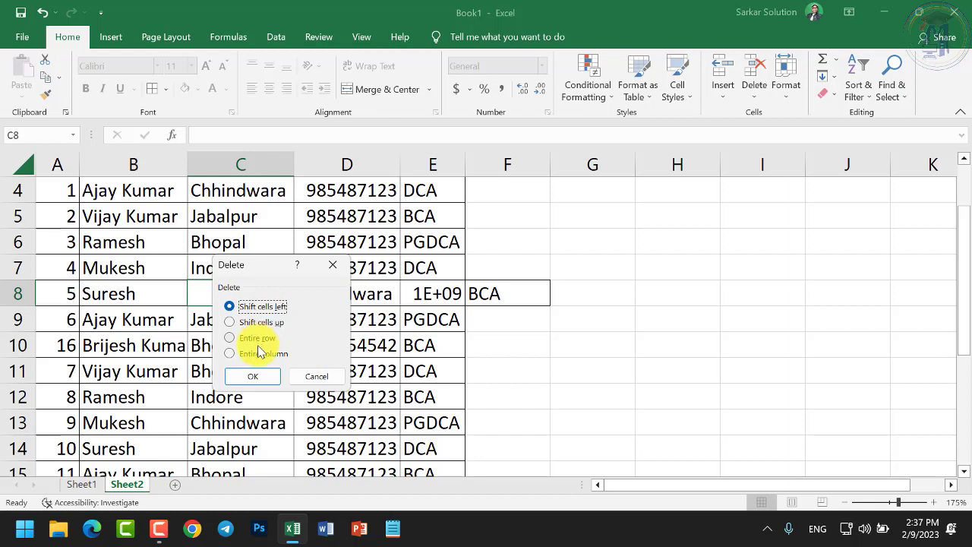
{"action": "left_click", "coordinate": [258, 375]}
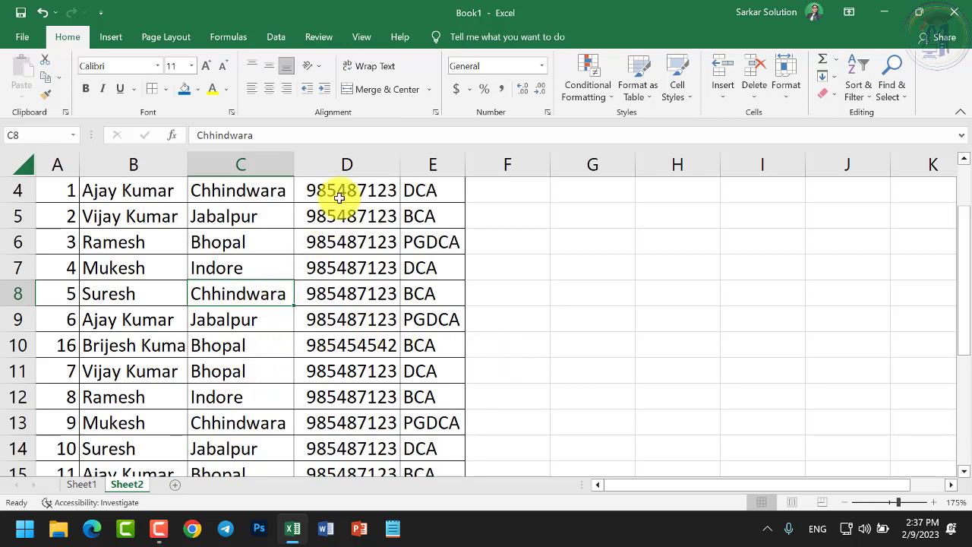
{"action": "right_click", "coordinate": [345, 166]}
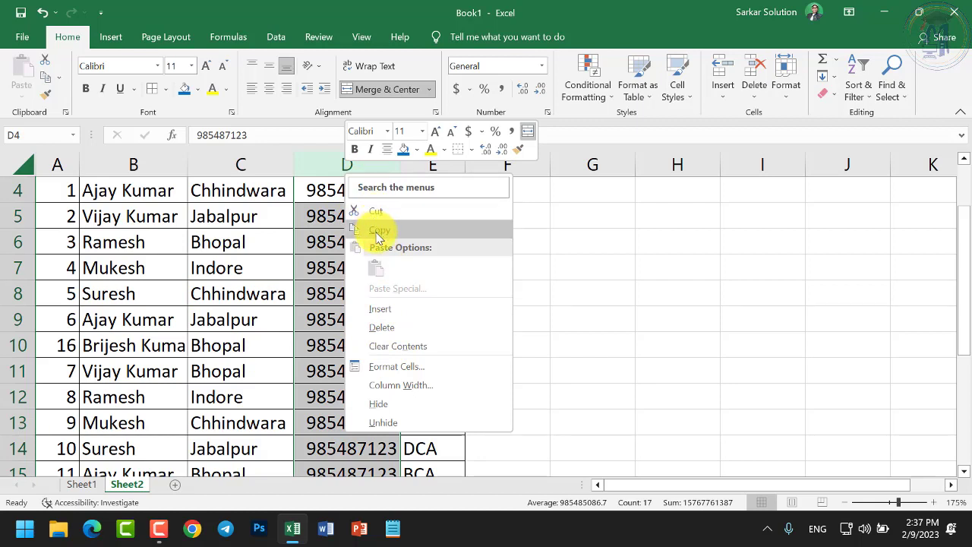
Select A3:E6, the header row plus the first three student records
{"action": "key", "text": "Escape"}
{"action": "scroll", "coordinate": [262, 346], "scroll_direction": "up", "scroll_amount": 1}
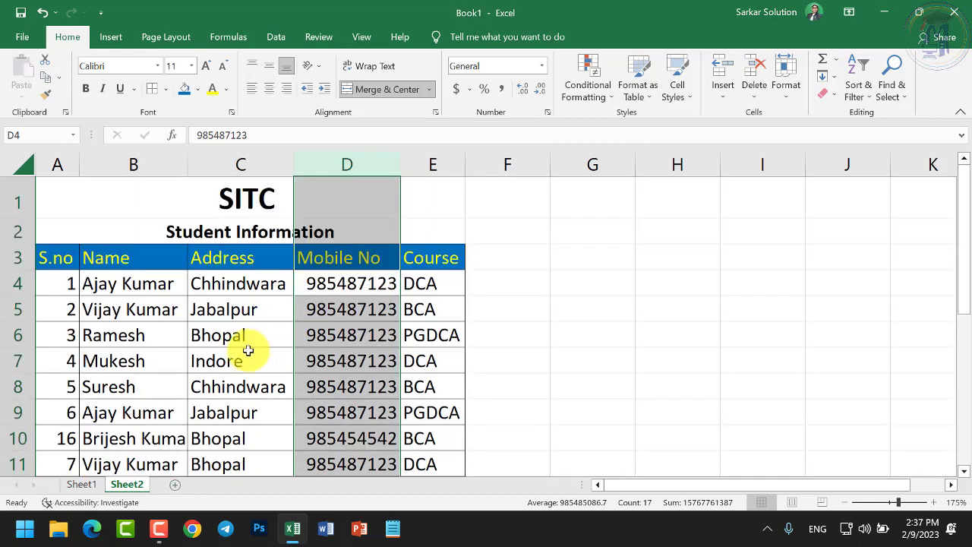
{"action": "left_click", "coordinate": [248, 354]}
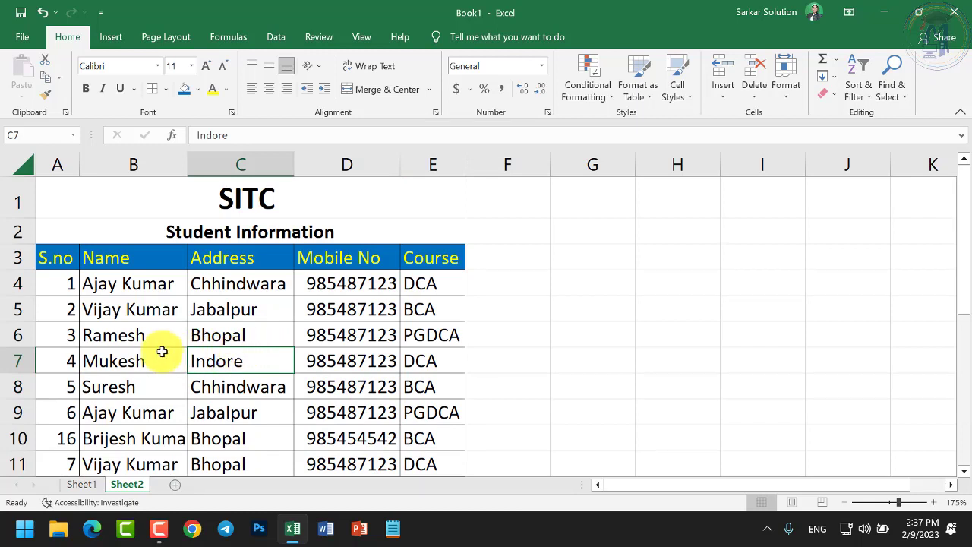
{"action": "left_click_drag", "start_coordinate": [54, 259], "coordinate": [435, 334]}
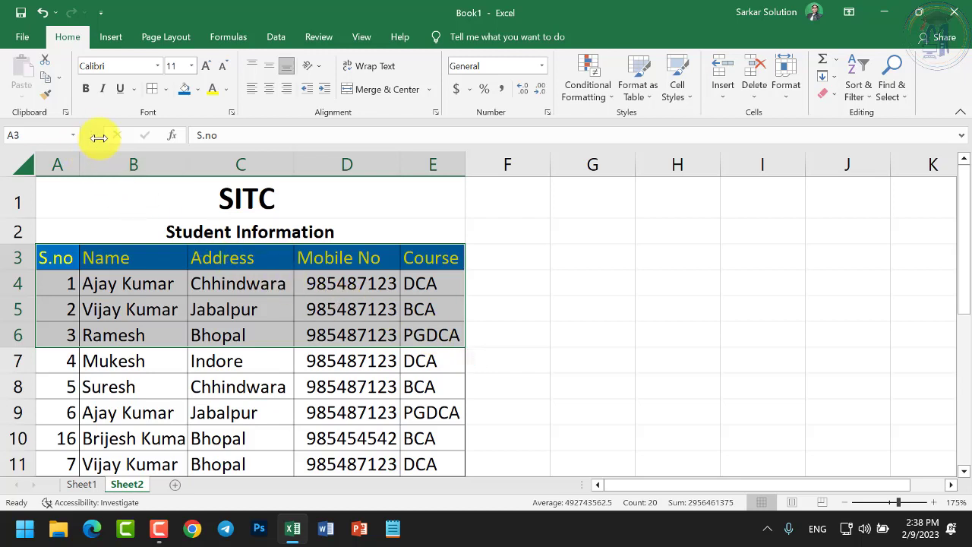
{"action": "left_click", "coordinate": [45, 64]}
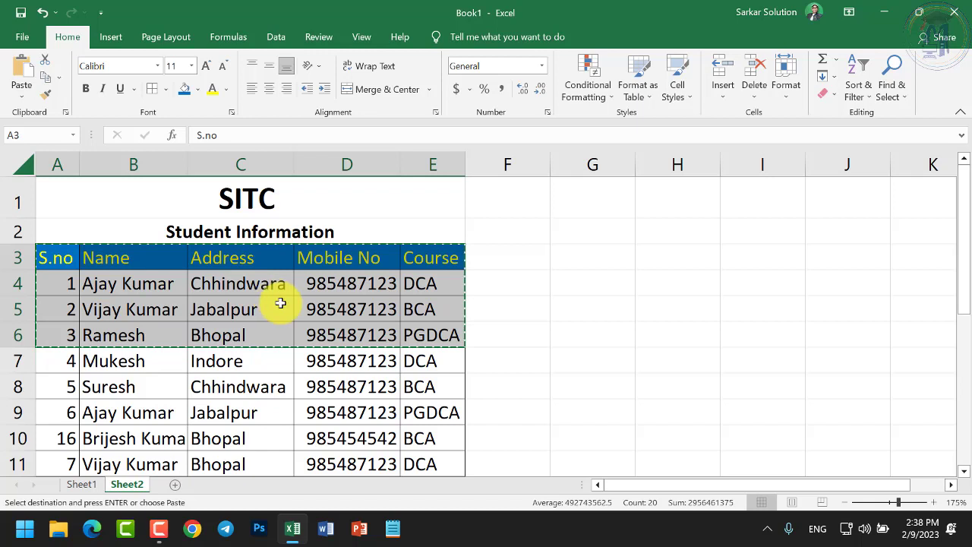
{"action": "left_click", "coordinate": [572, 264]}
{"action": "right_click", "coordinate": [572, 262]}
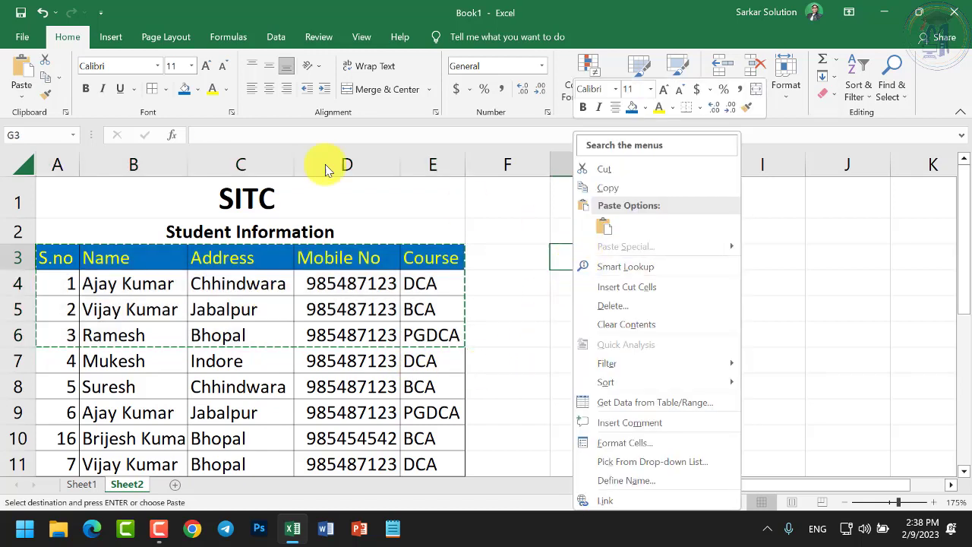
{"action": "left_click", "coordinate": [23, 76]}
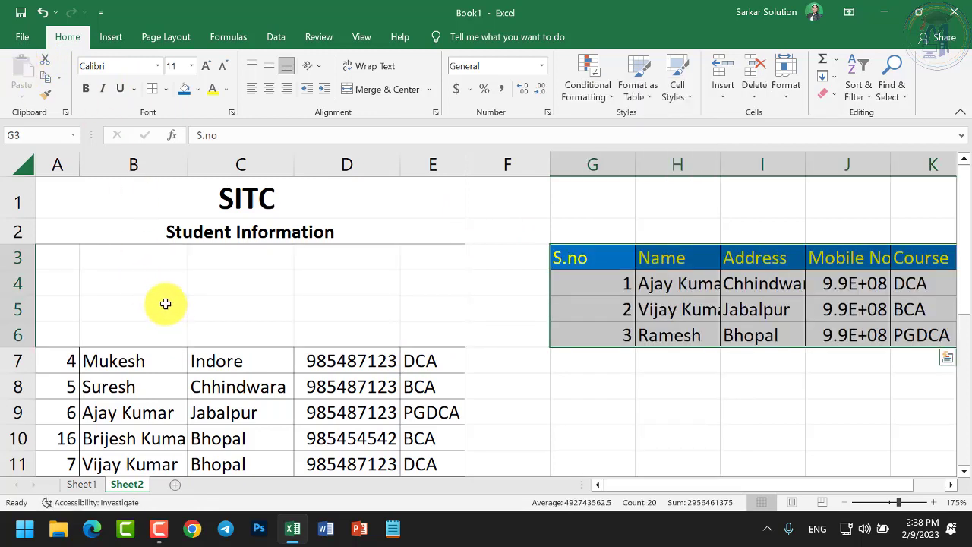
{"action": "key", "text": "ctrl+z"}
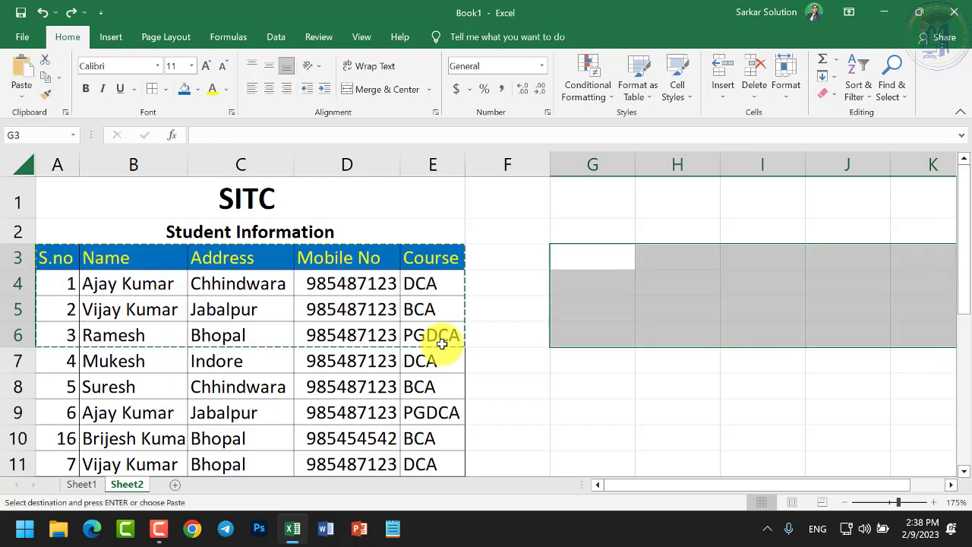
{"action": "left_click_drag", "start_coordinate": [58, 259], "coordinate": [442, 342]}
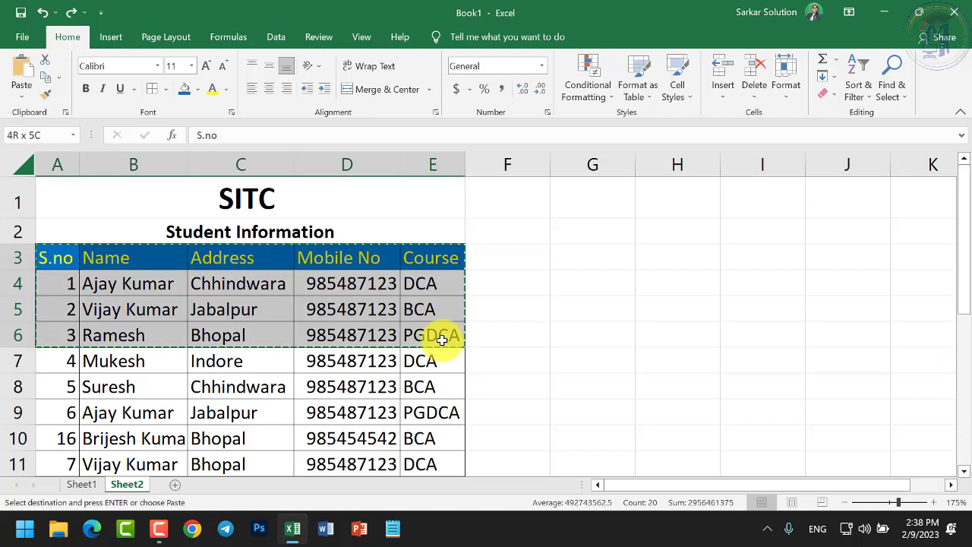
{"action": "left_click", "coordinate": [45, 77]}
{"action": "left_click", "coordinate": [556, 262]}
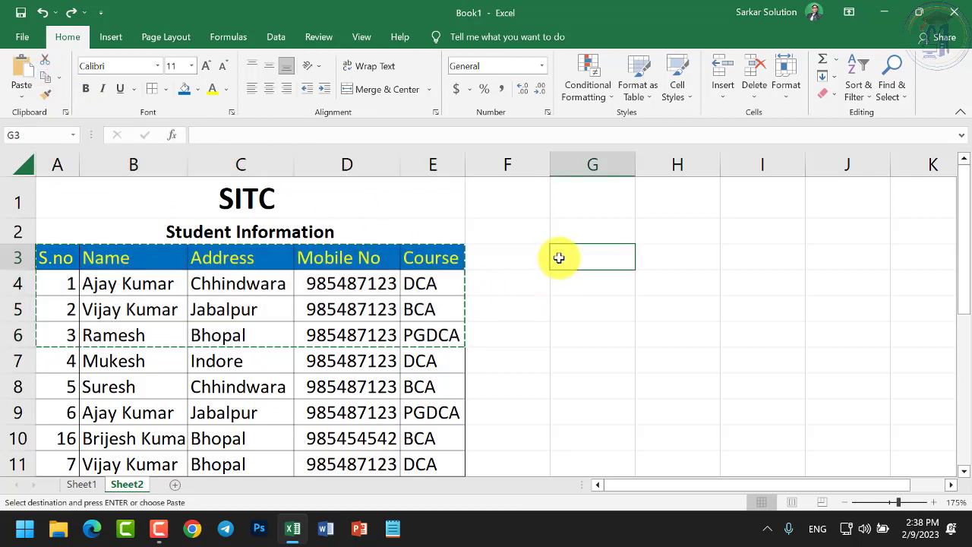
{"action": "left_click", "coordinate": [24, 81]}
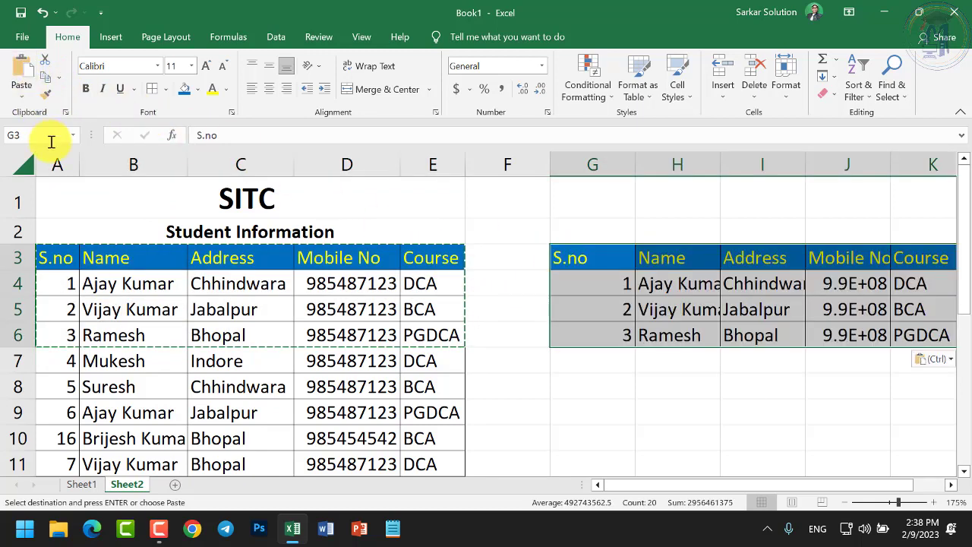
{"action": "key", "text": "ctrl+z"}
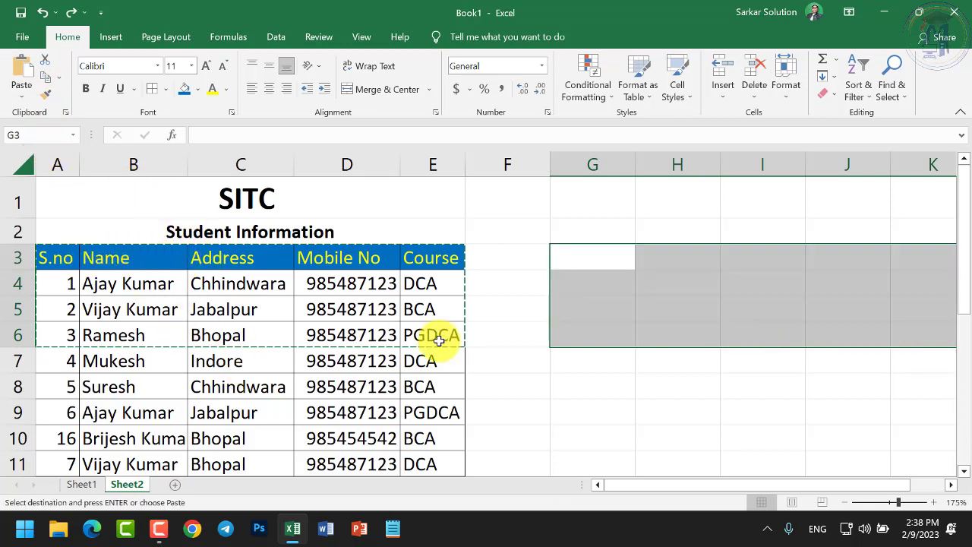
Select the header rows, then enter 'S.no' in cell G3
{"action": "left_click_drag", "start_coordinate": [57, 258], "coordinate": [439, 340]}
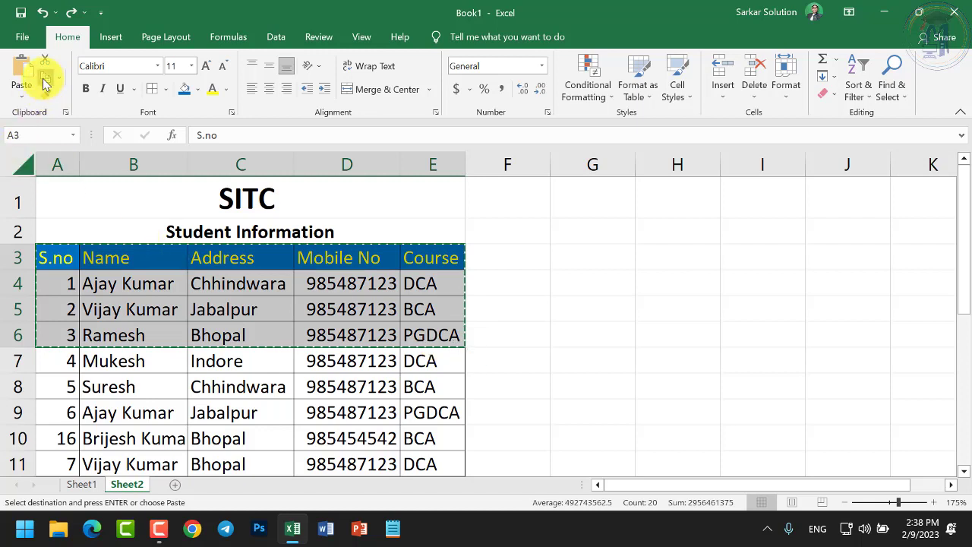
{"action": "double_click", "coordinate": [594, 256]}
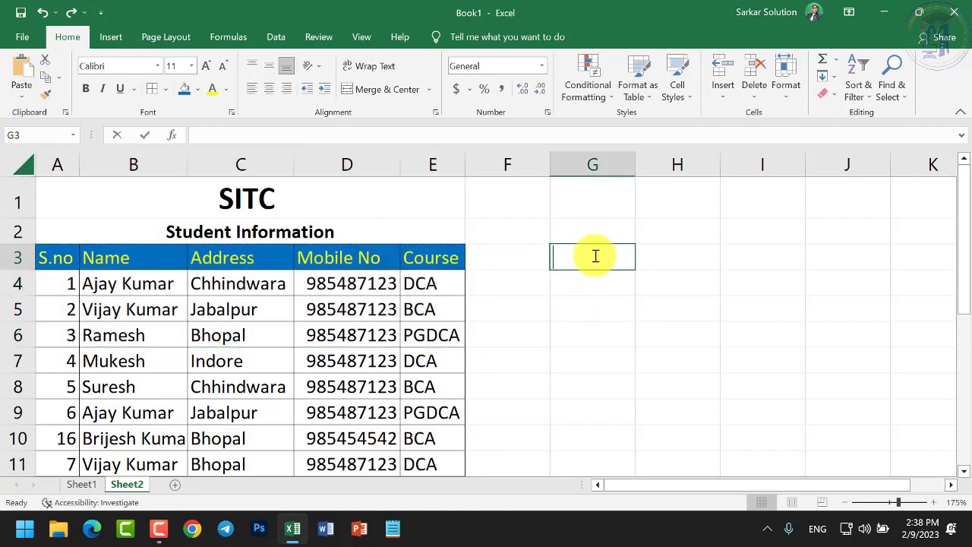
{"action": "type", "text": "S.no"}
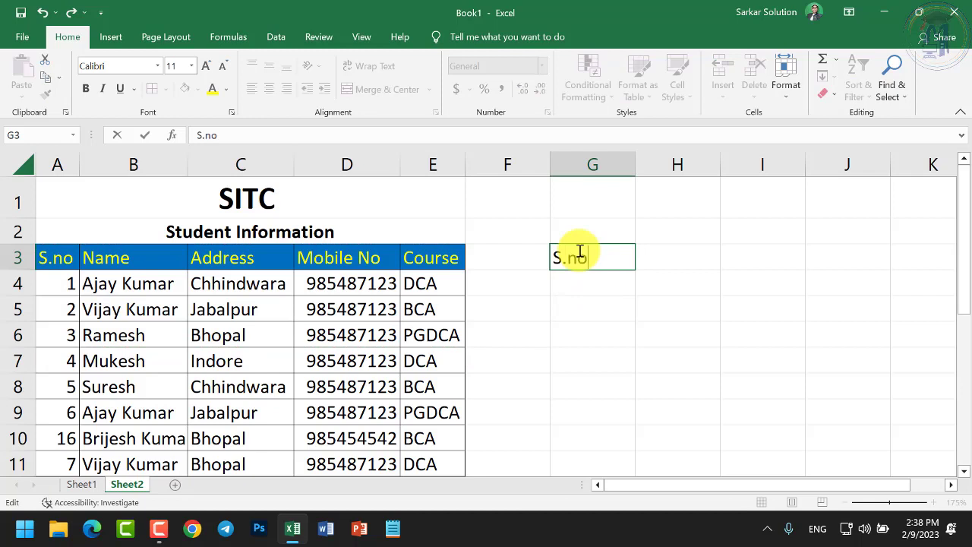
{"action": "key", "text": "Return"}
{"action": "left_click", "coordinate": [767, 285]}
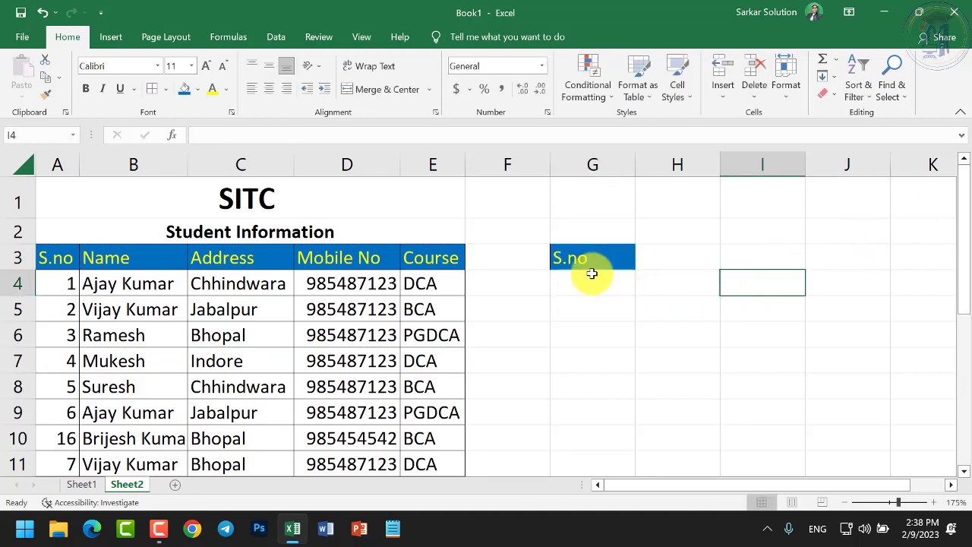
{"action": "left_click", "coordinate": [590, 264]}
{"action": "left_click", "coordinate": [590, 284]}
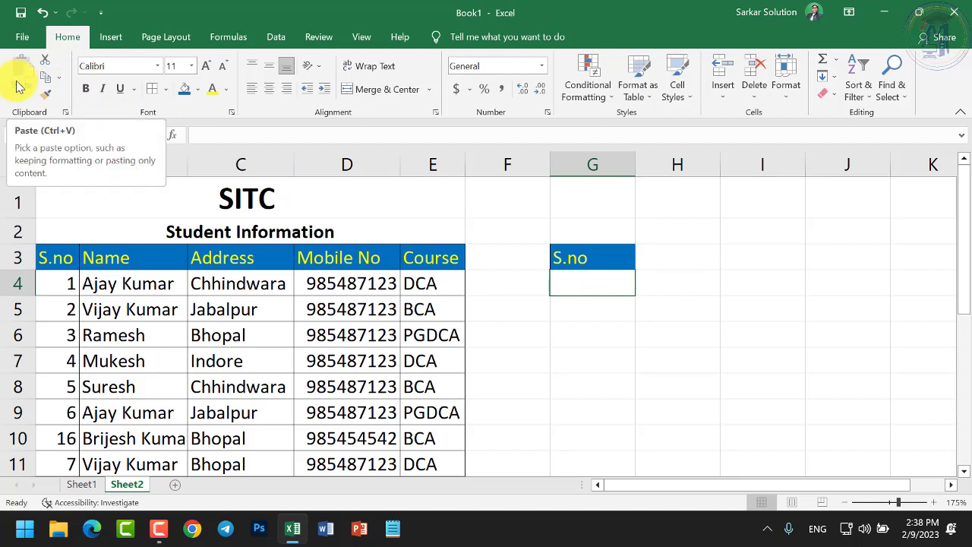
Undo the S.no entry and copy the range A3:E7
{"action": "key", "text": "ctrl+z"}
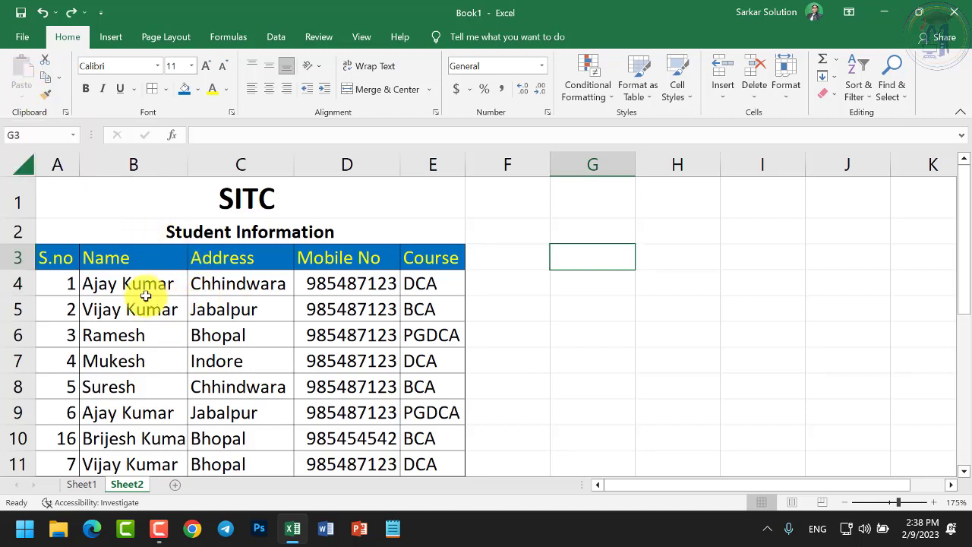
{"action": "left_click_drag", "start_coordinate": [59, 258], "coordinate": [422, 364]}
{"action": "left_click", "coordinate": [47, 77]}
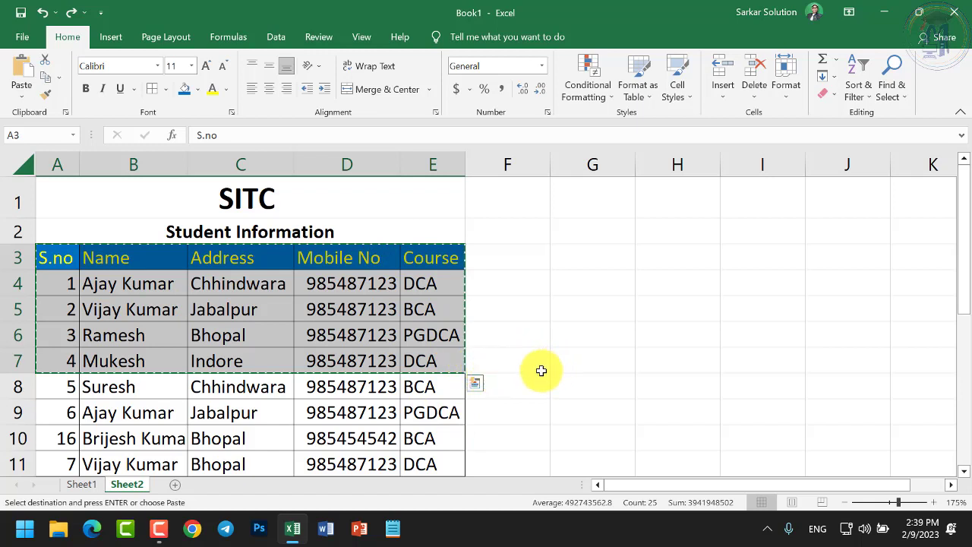
{"action": "left_click", "coordinate": [569, 359]}
{"action": "key", "text": "Escape"}
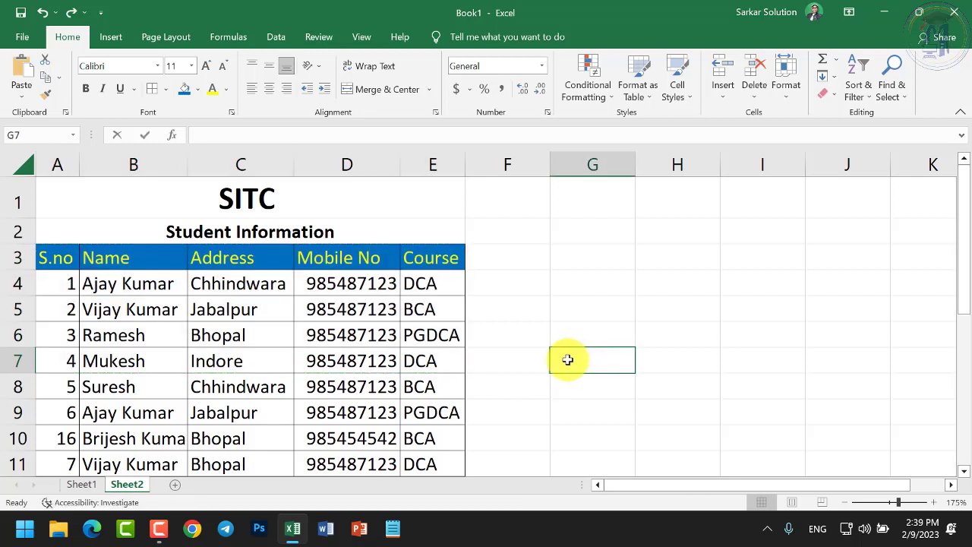
{"action": "type", "text": "dfgfdgh"}
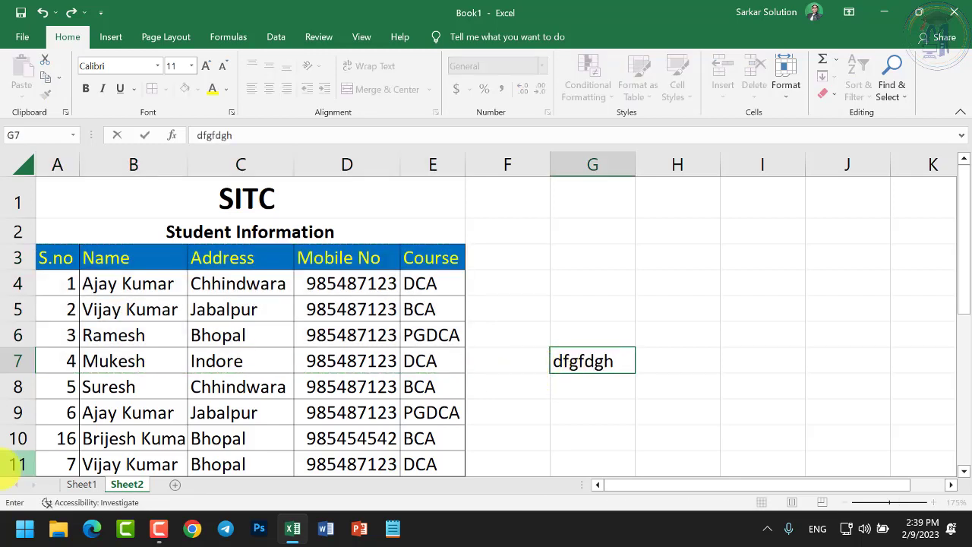
{"action": "key", "text": "Escape"}
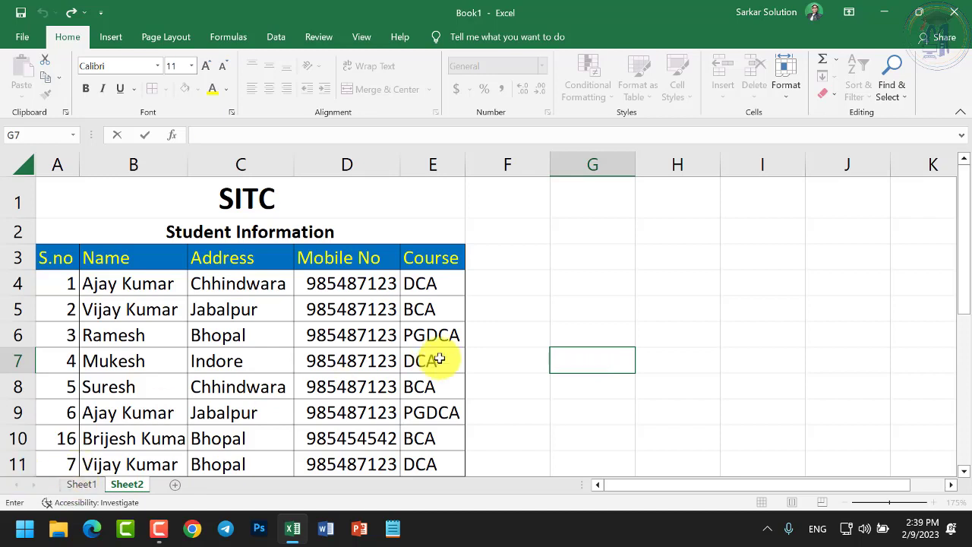
{"action": "left_click", "coordinate": [508, 363]}
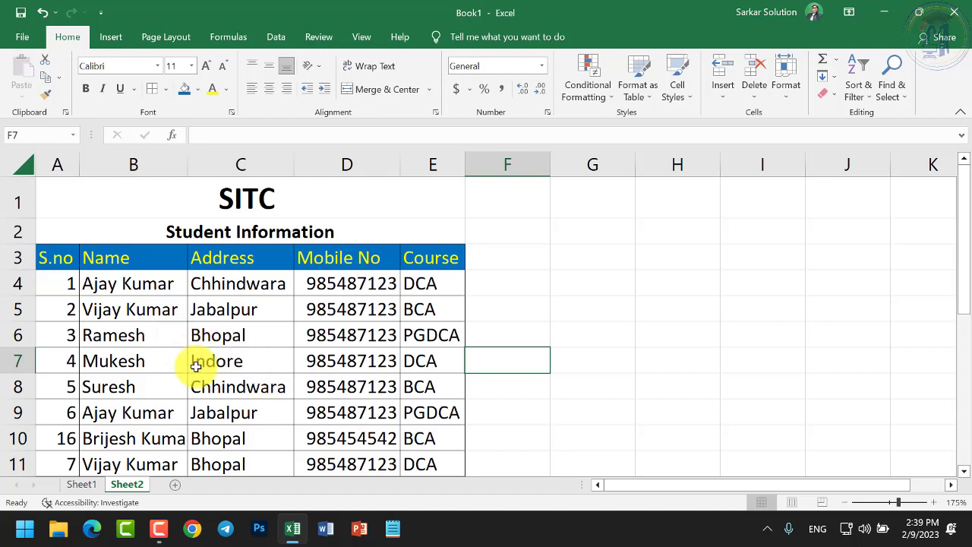
{"action": "left_click", "coordinate": [56, 258]}
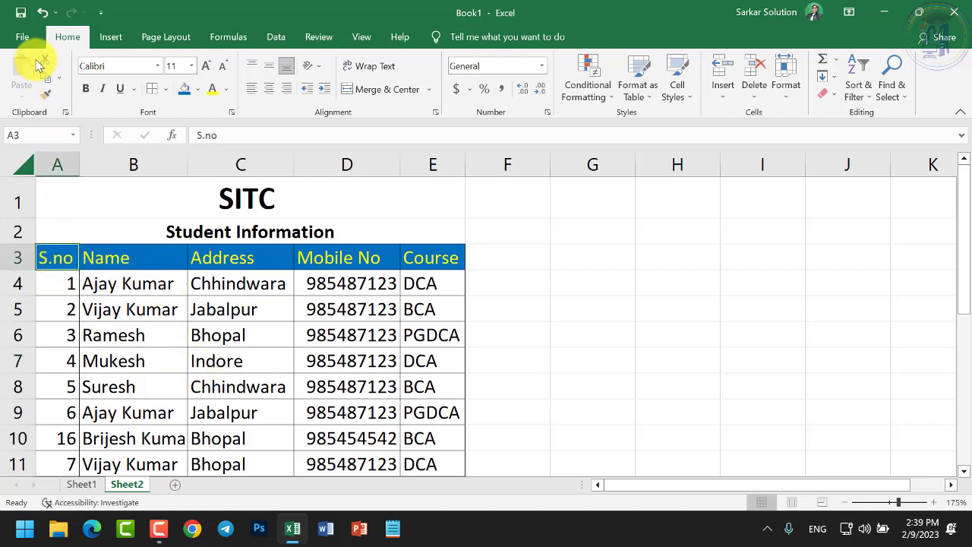
{"action": "left_click", "coordinate": [250, 359]}
{"action": "right_click", "coordinate": [366, 157]}
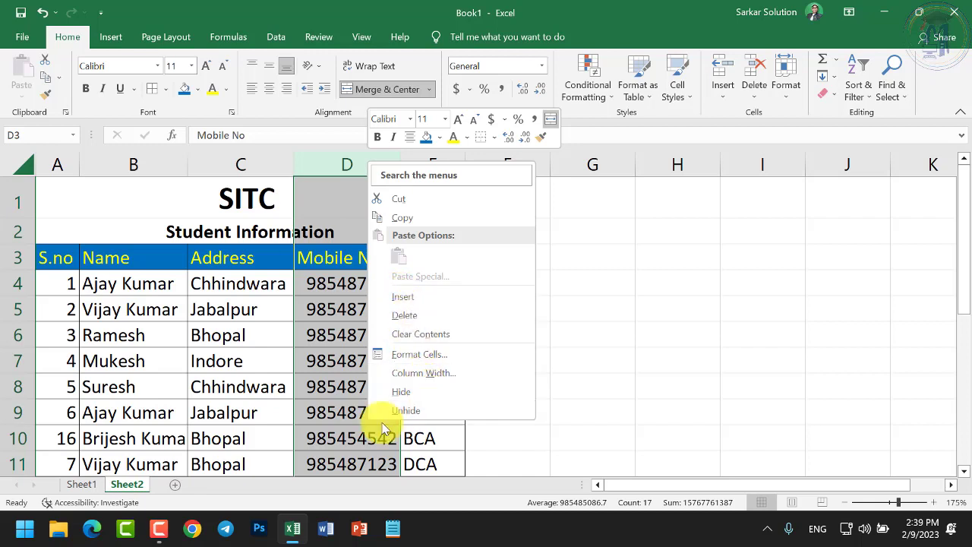
{"action": "right_click", "coordinate": [16, 361]}
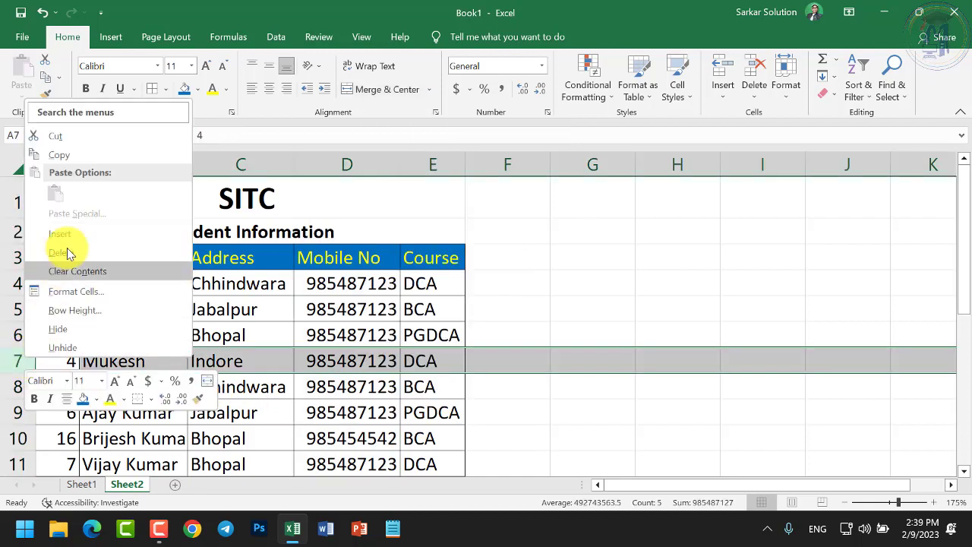
{"action": "left_click", "coordinate": [337, 331]}
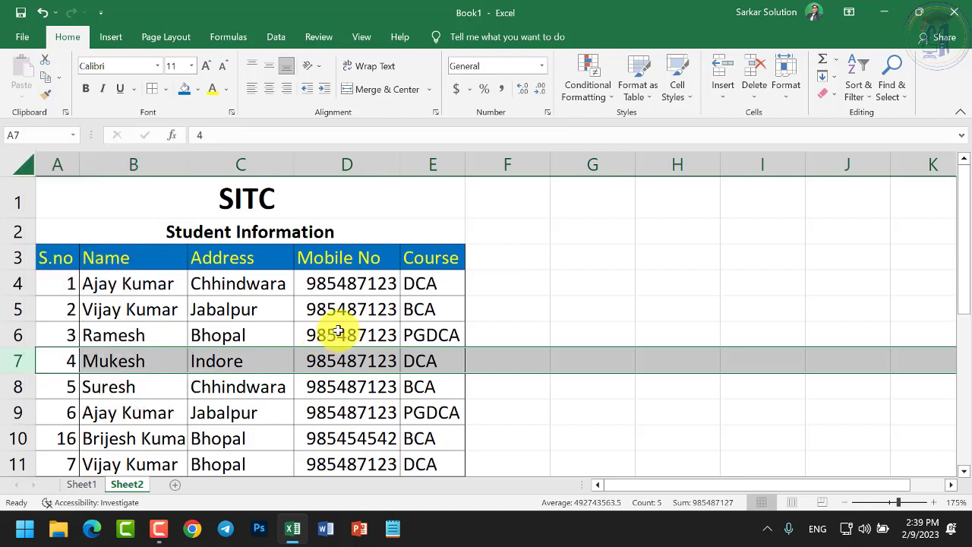
{"action": "right_click", "coordinate": [338, 332]}
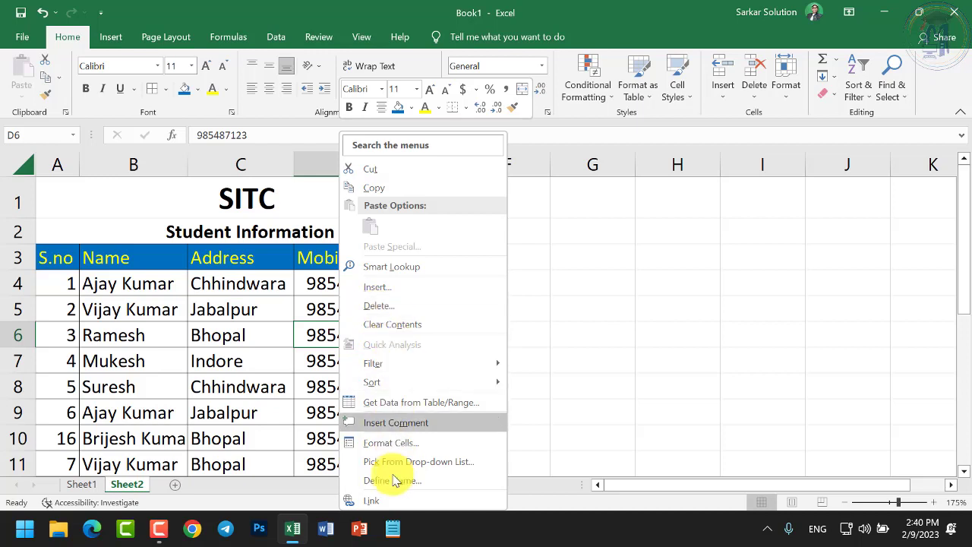
{"action": "key", "text": "Escape"}
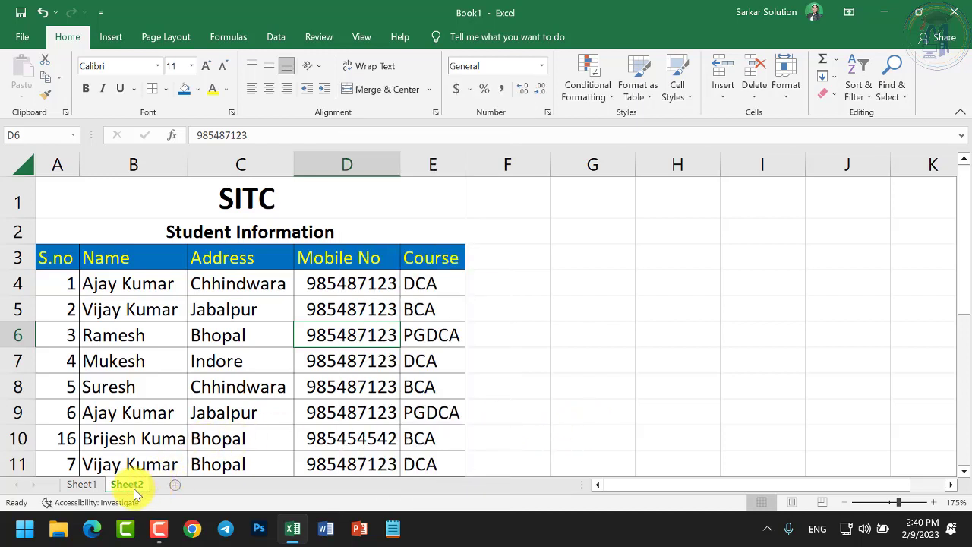
{"action": "right_click", "coordinate": [129, 486]}
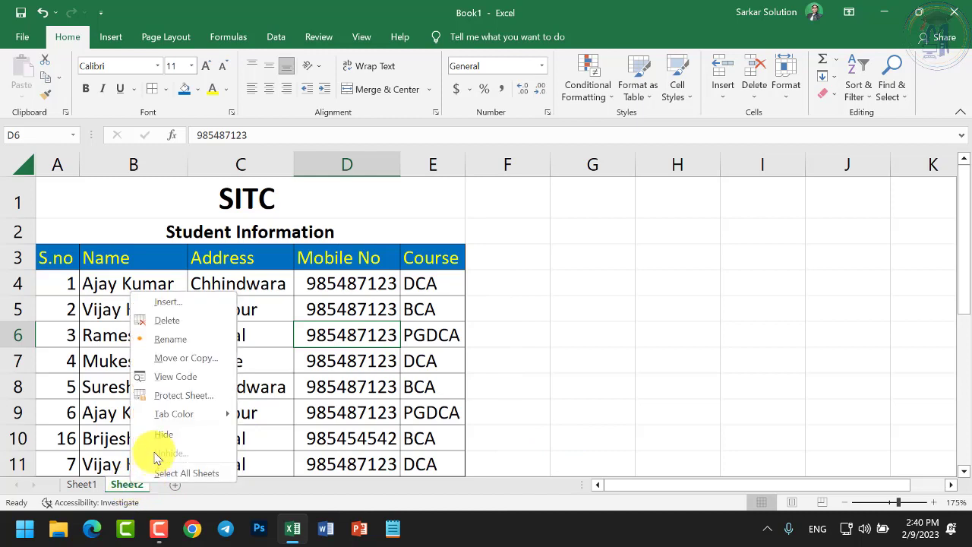
{"action": "left_click", "coordinate": [165, 302]}
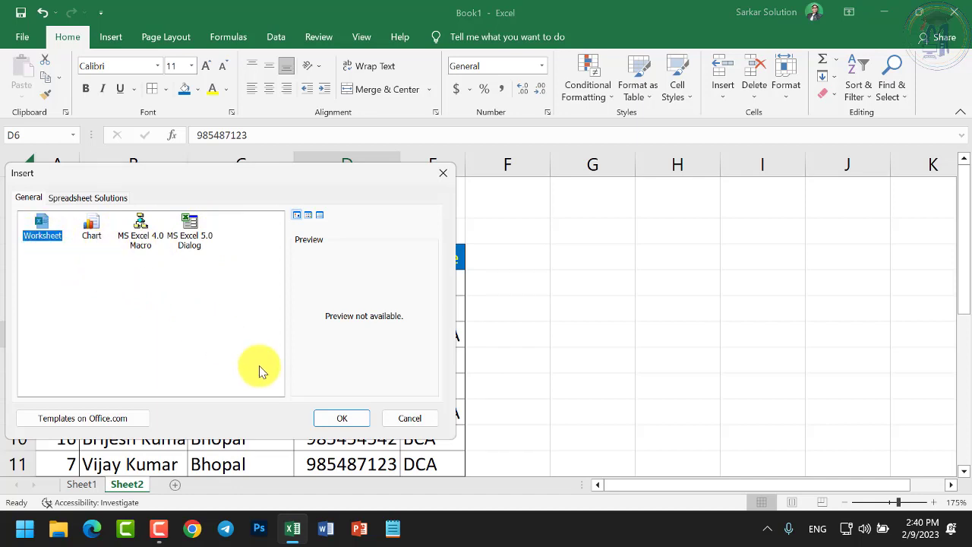
{"action": "left_click", "coordinate": [337, 419]}
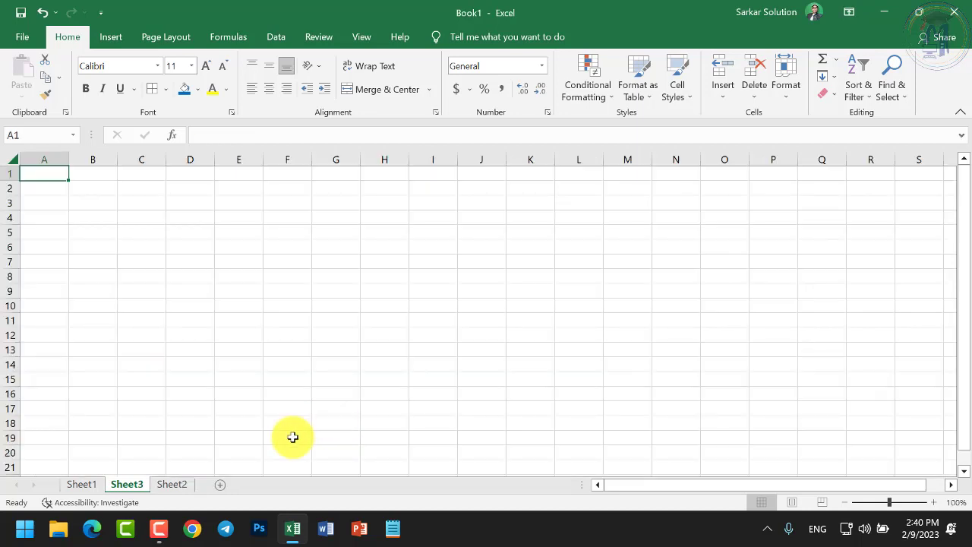
{"action": "right_click", "coordinate": [123, 488]}
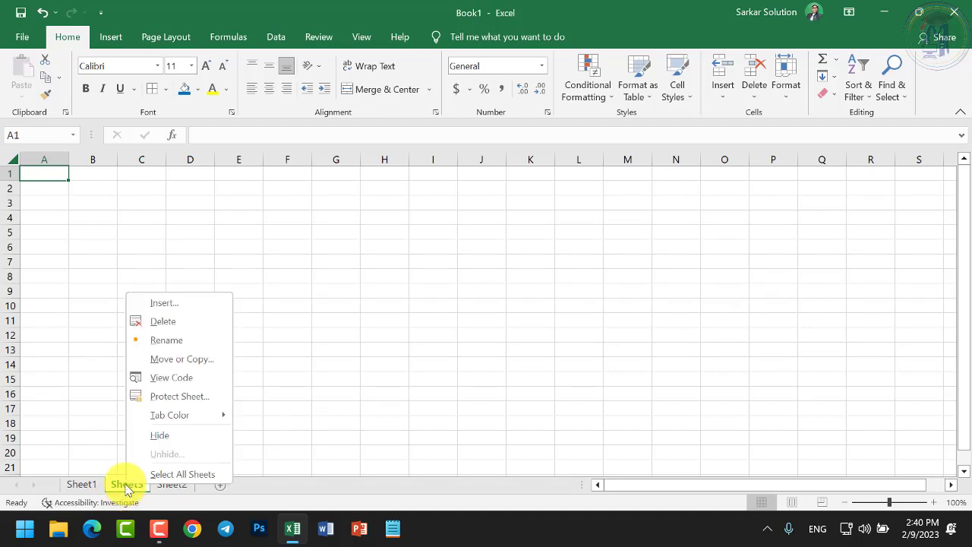
{"action": "left_click", "coordinate": [162, 322]}
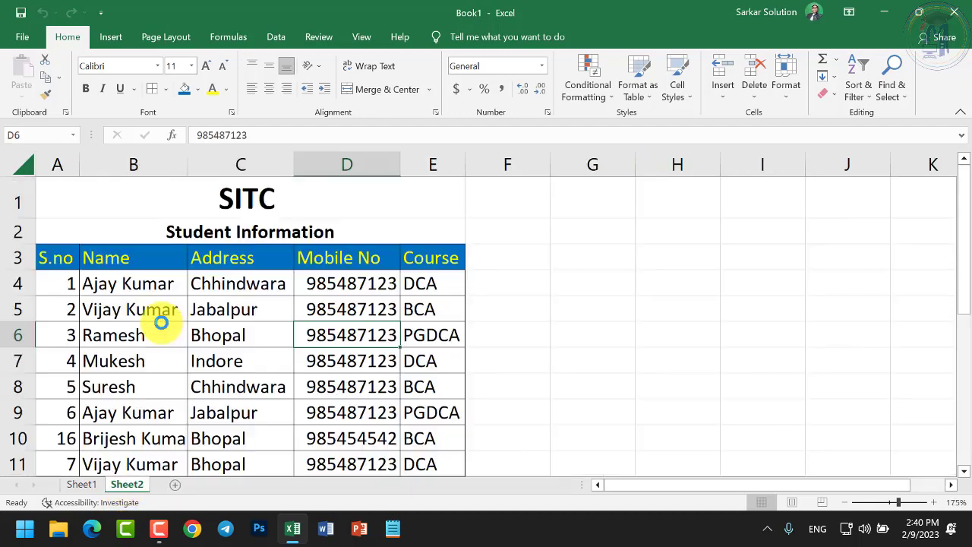
{"action": "right_click", "coordinate": [139, 486]}
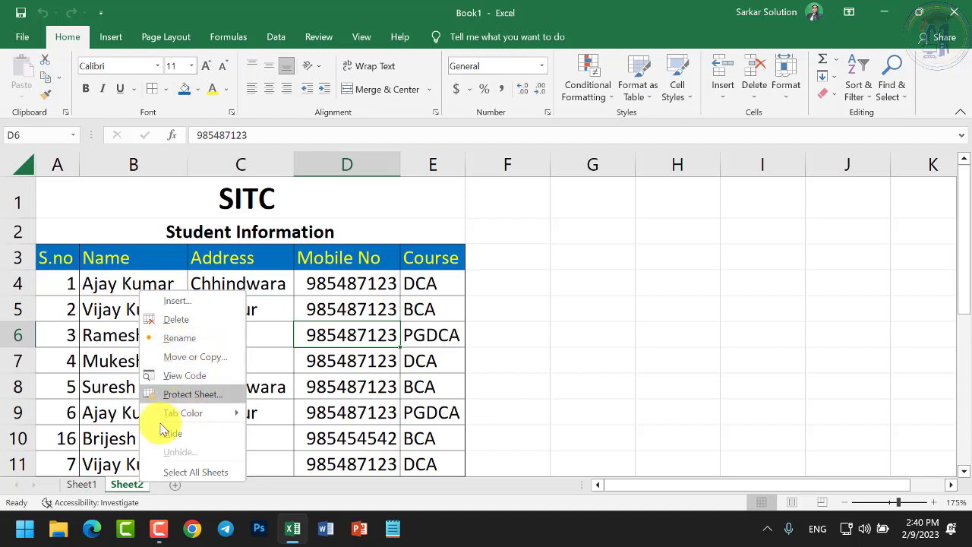
{"action": "left_click", "coordinate": [78, 474]}
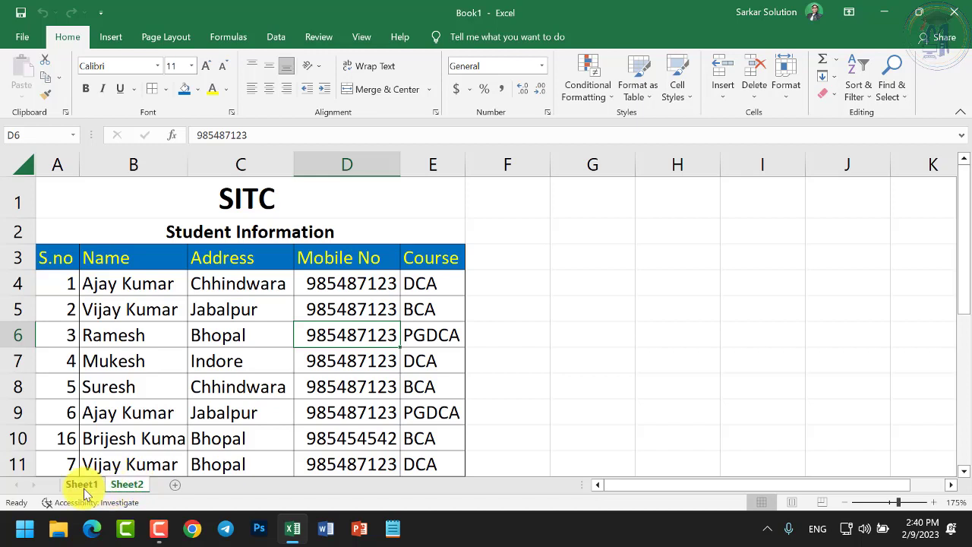
Rename Sheet2, which holds the student table, to DCA
{"action": "right_click", "coordinate": [123, 481]}
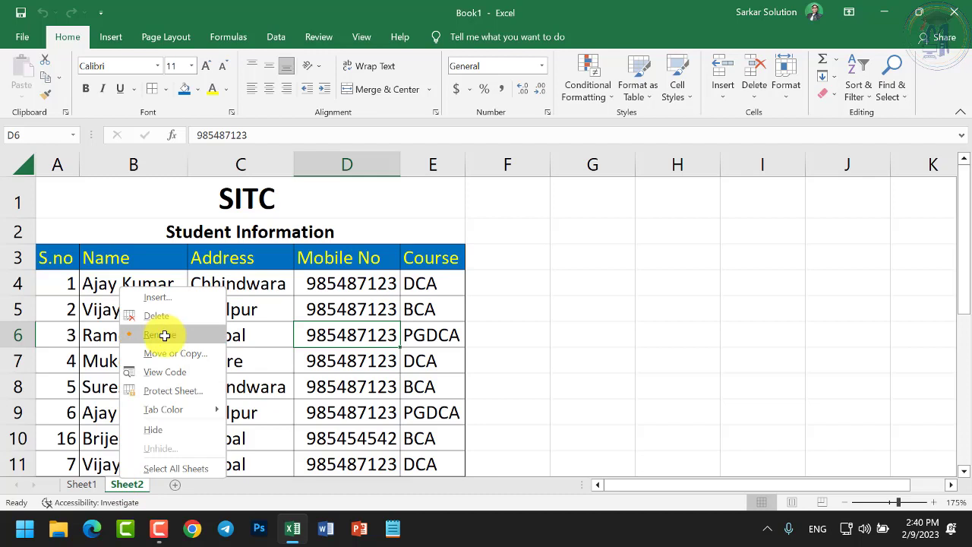
{"action": "left_click", "coordinate": [164, 337]}
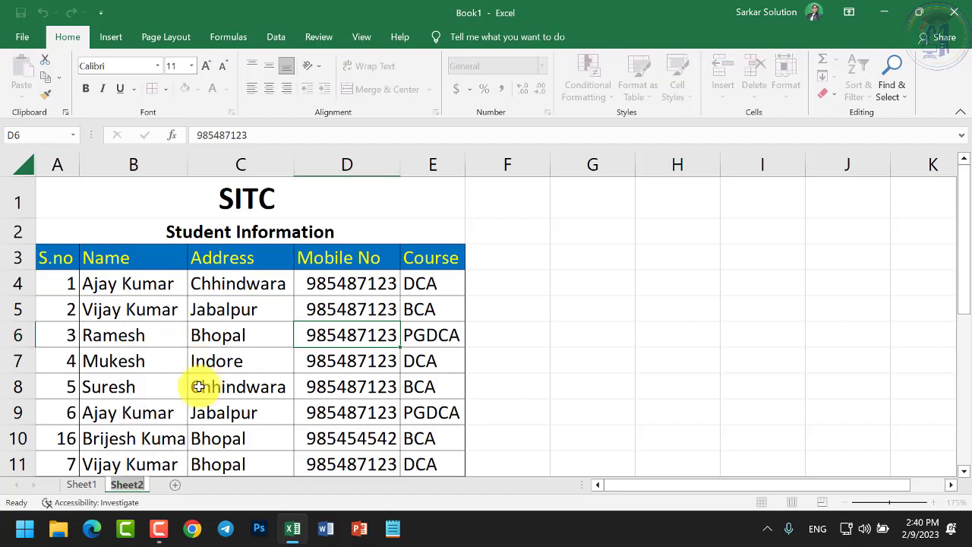
{"action": "type", "text": "DCA"}
{"action": "key", "text": "Return"}
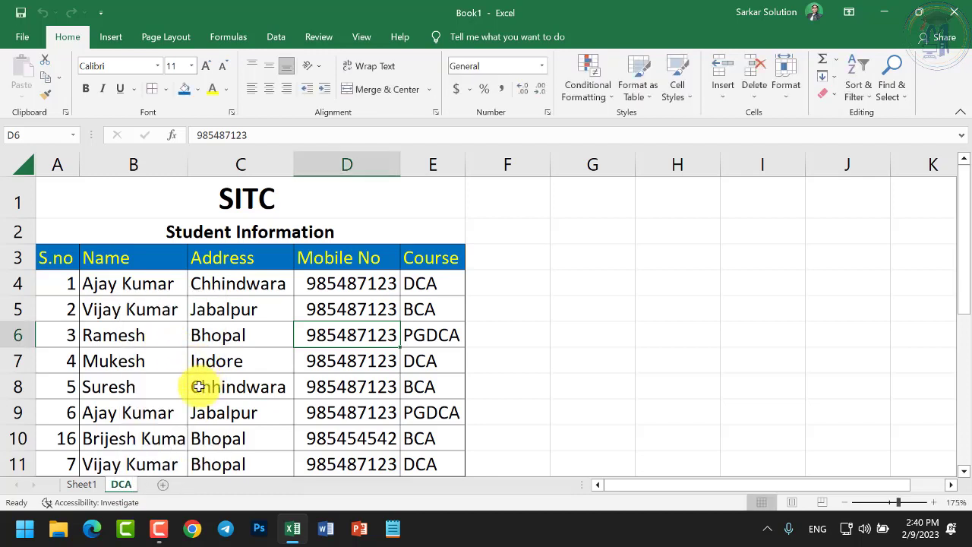
Add two new blank sheets and name them PGDCA and BCA
{"action": "left_click", "coordinate": [163, 483]}
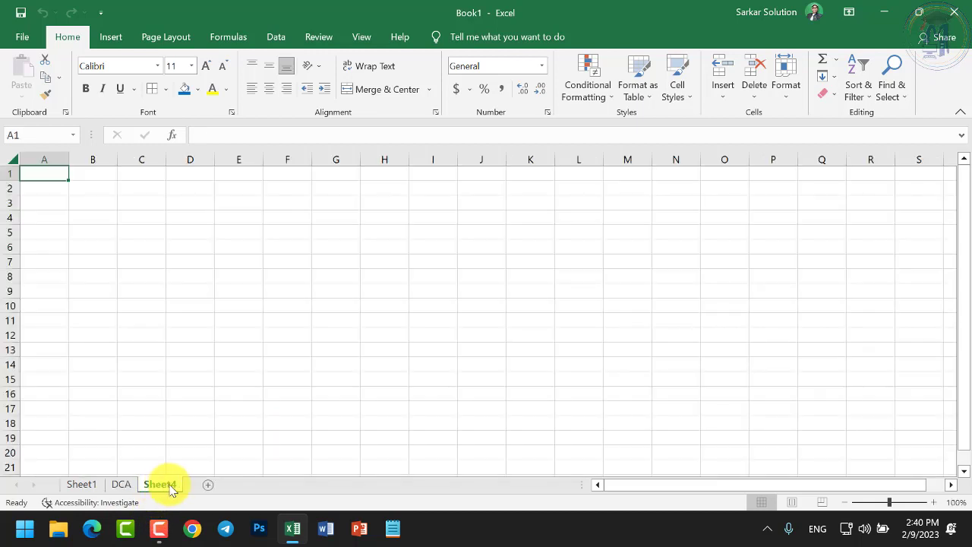
{"action": "right_click", "coordinate": [165, 484]}
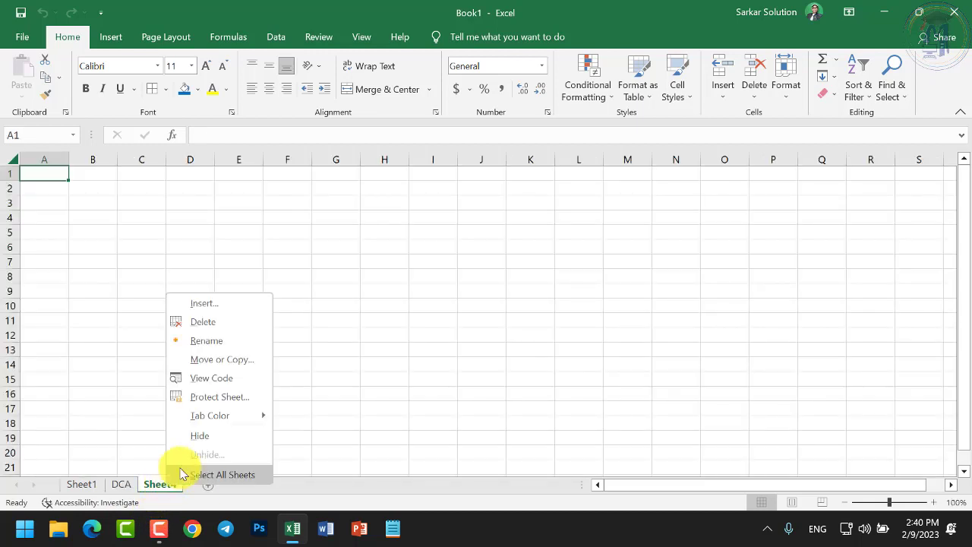
{"action": "left_click", "coordinate": [206, 341]}
{"action": "type", "text": "PGD"}
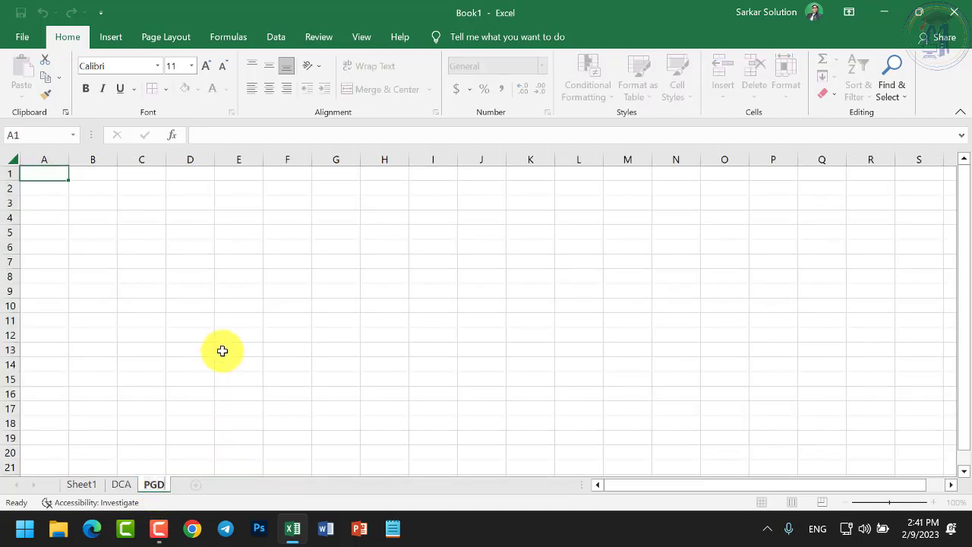
{"action": "type", "text": "CA"}
{"action": "key", "text": "Return"}
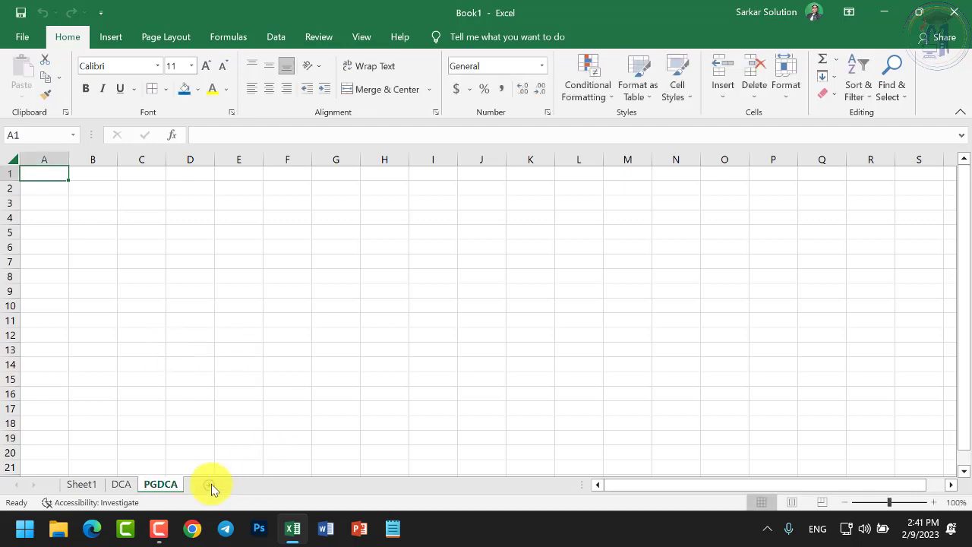
{"action": "left_click", "coordinate": [209, 484]}
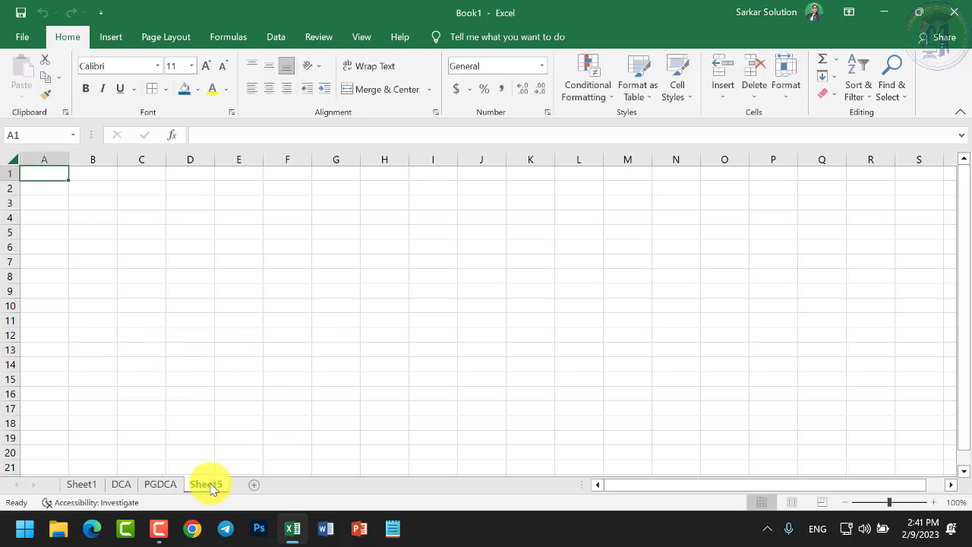
{"action": "right_click", "coordinate": [210, 486]}
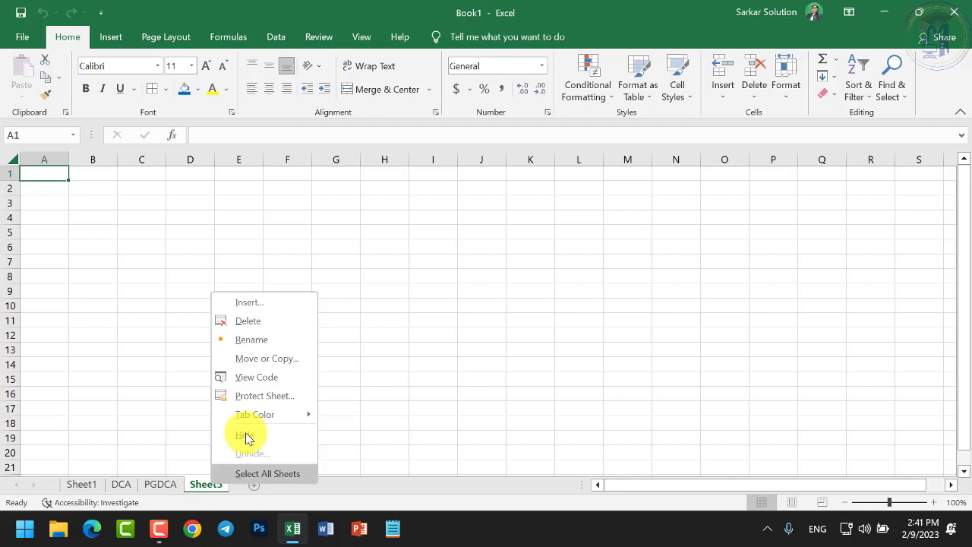
{"action": "left_click", "coordinate": [253, 339]}
{"action": "type", "text": "BCA"}
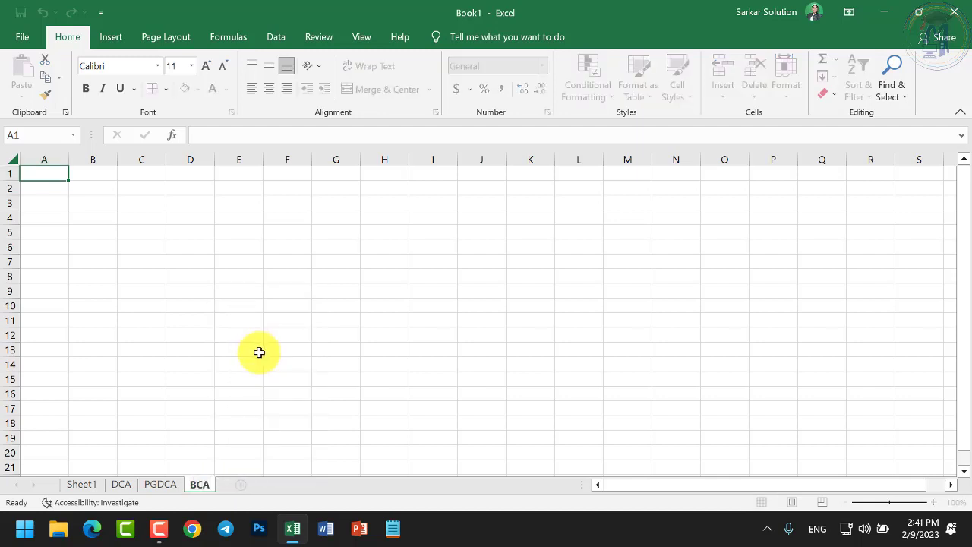
{"action": "key", "text": "Return"}
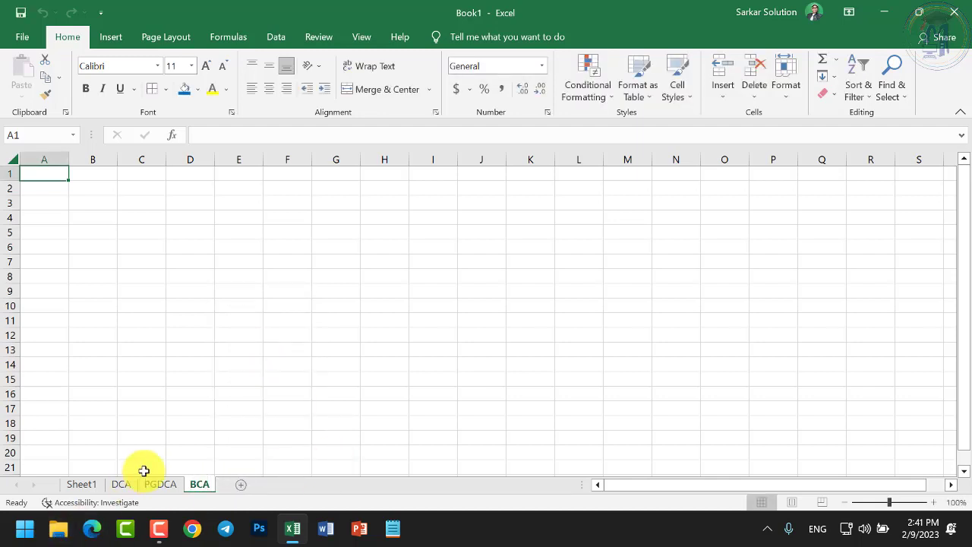
Flip through the PGDCA, BCA and DCA tabs, ending on DCA
{"action": "left_click", "coordinate": [155, 483]}
{"action": "left_click", "coordinate": [122, 484]}
{"action": "left_click", "coordinate": [151, 486]}
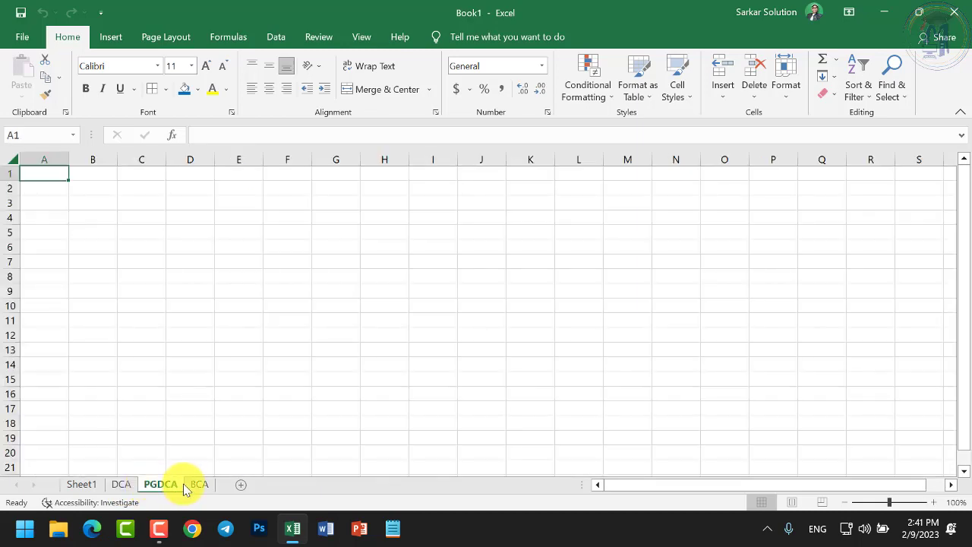
{"action": "left_click", "coordinate": [194, 486]}
{"action": "left_click", "coordinate": [160, 486]}
{"action": "left_click", "coordinate": [123, 486]}
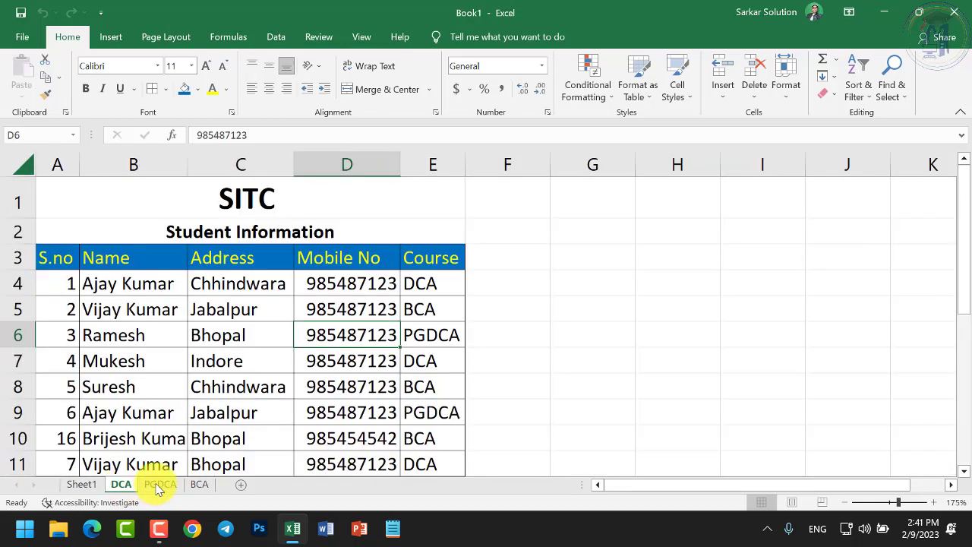
Open the empty PGDCA sheet, showing its tab menu briefly before closing it
{"action": "left_click", "coordinate": [159, 484]}
{"action": "right_click", "coordinate": [158, 483]}
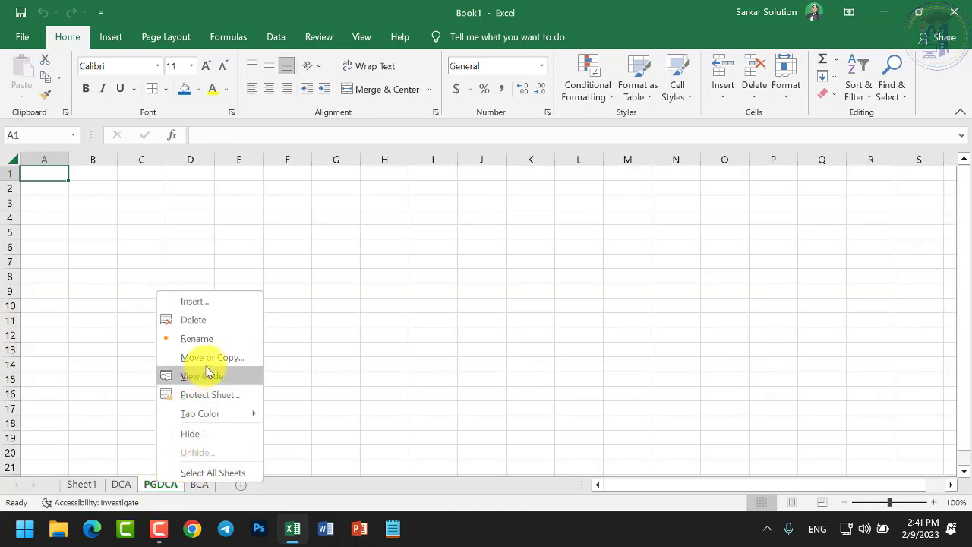
{"action": "left_click", "coordinate": [352, 391]}
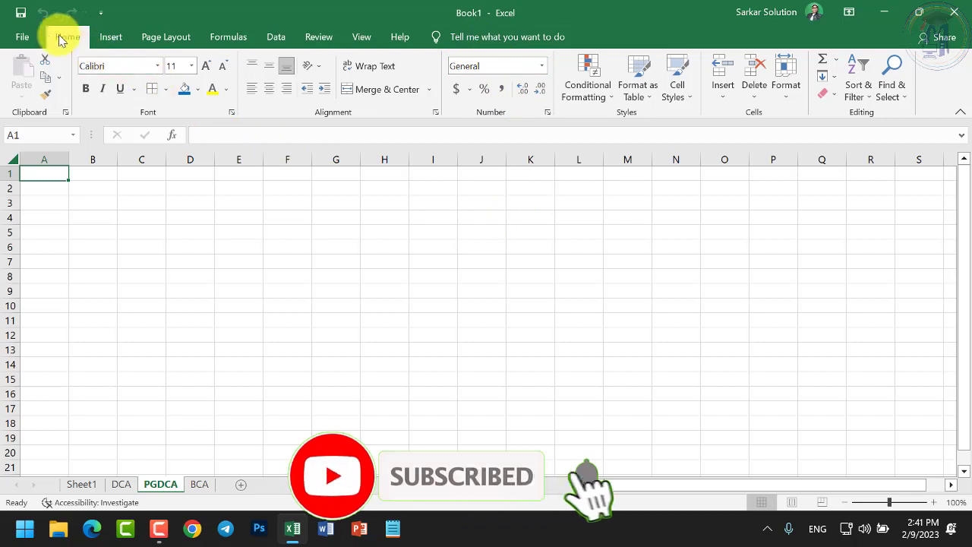
Choose Save As for Book1 and pick the Documents folder as the location
{"action": "left_click", "coordinate": [27, 42]}
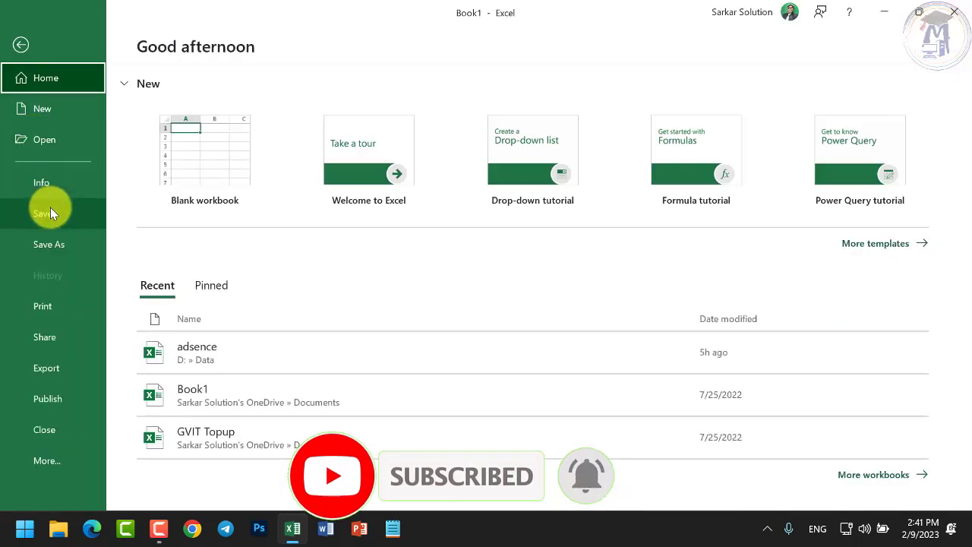
{"action": "left_click", "coordinate": [50, 213]}
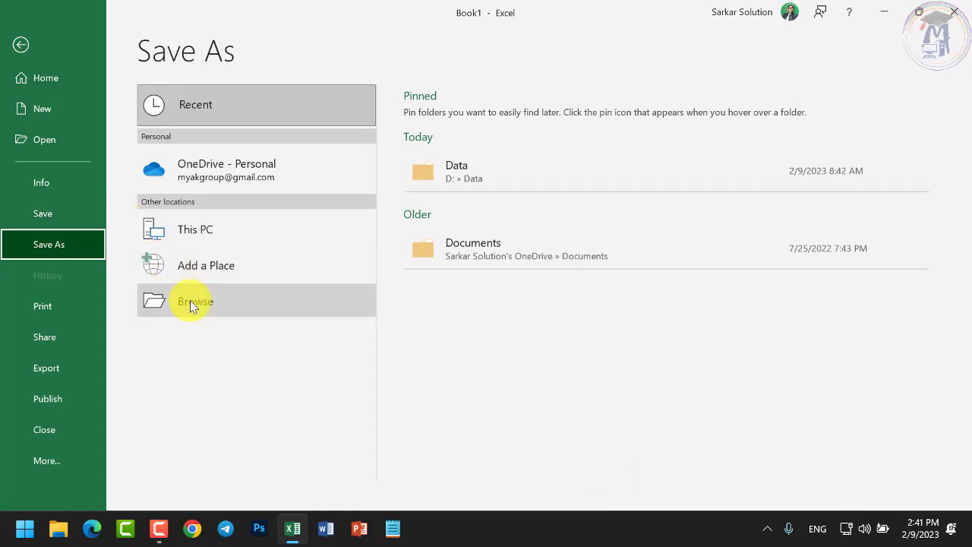
{"action": "left_click", "coordinate": [190, 299]}
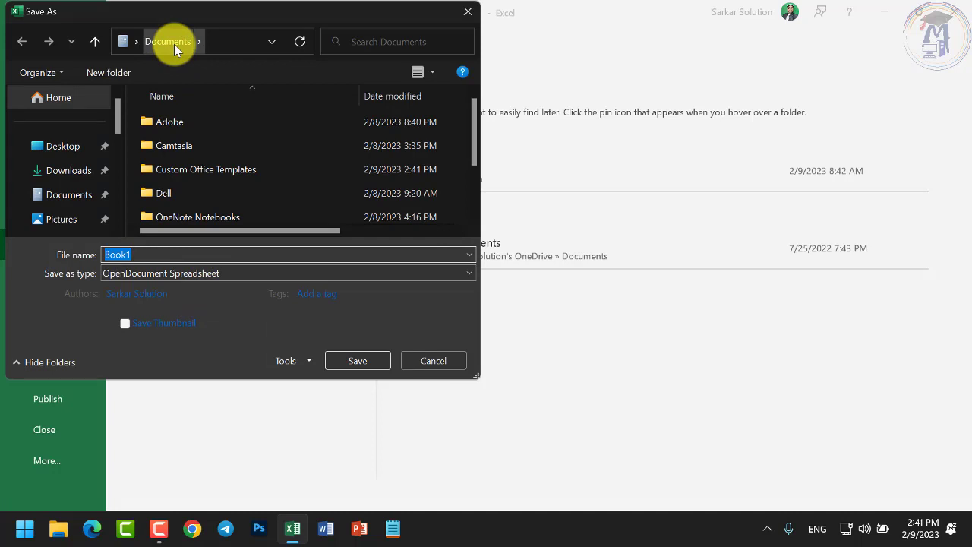
{"action": "scroll", "coordinate": [119, 164], "scroll_direction": "down", "scroll_amount": 3}
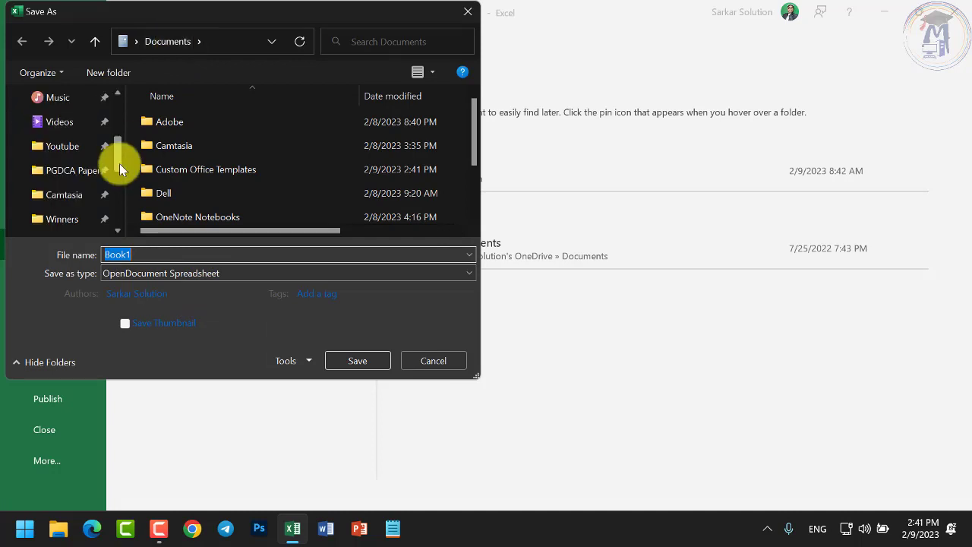
{"action": "left_click_drag", "start_coordinate": [119, 163], "coordinate": [124, 228]}
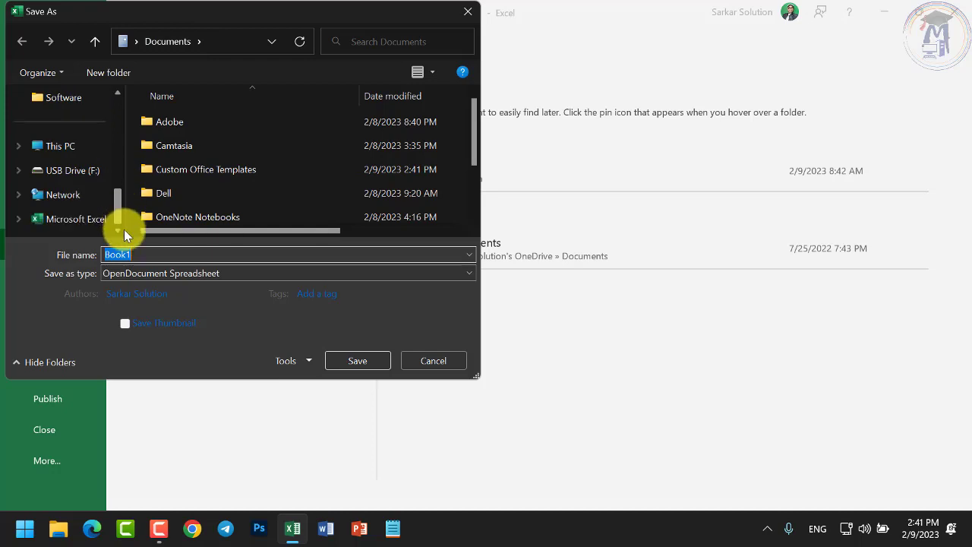
{"action": "left_click", "coordinate": [18, 146]}
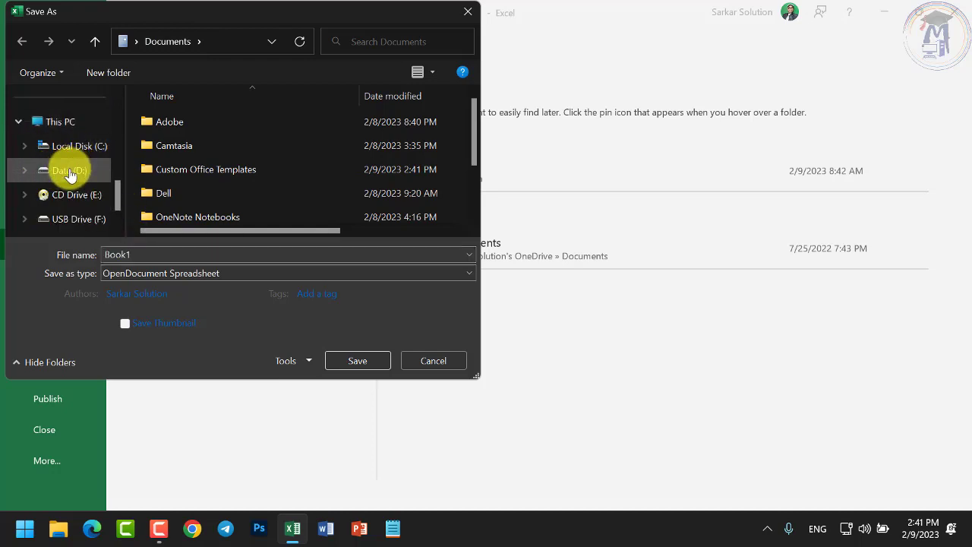
{"action": "scroll", "coordinate": [83, 133], "scroll_direction": "up", "scroll_amount": 6}
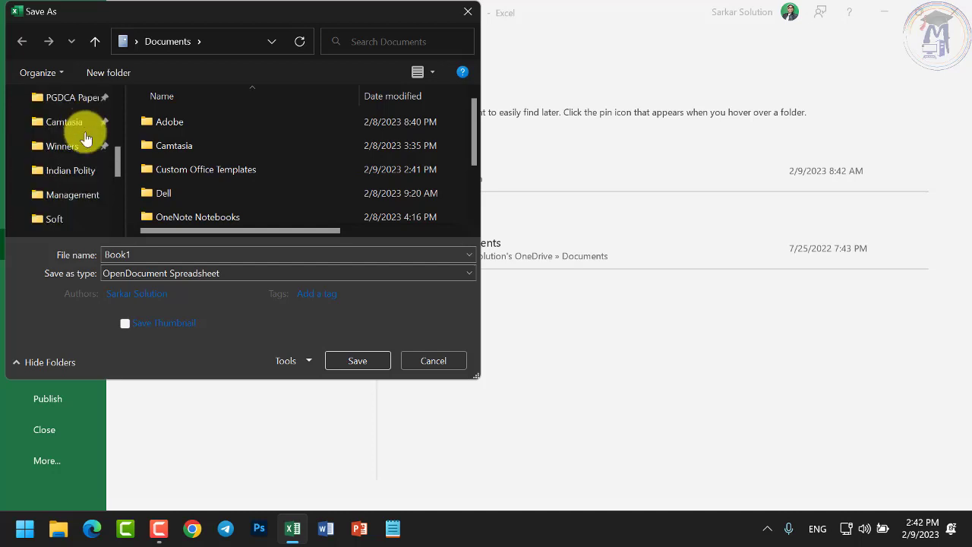
{"action": "left_click", "coordinate": [63, 196]}
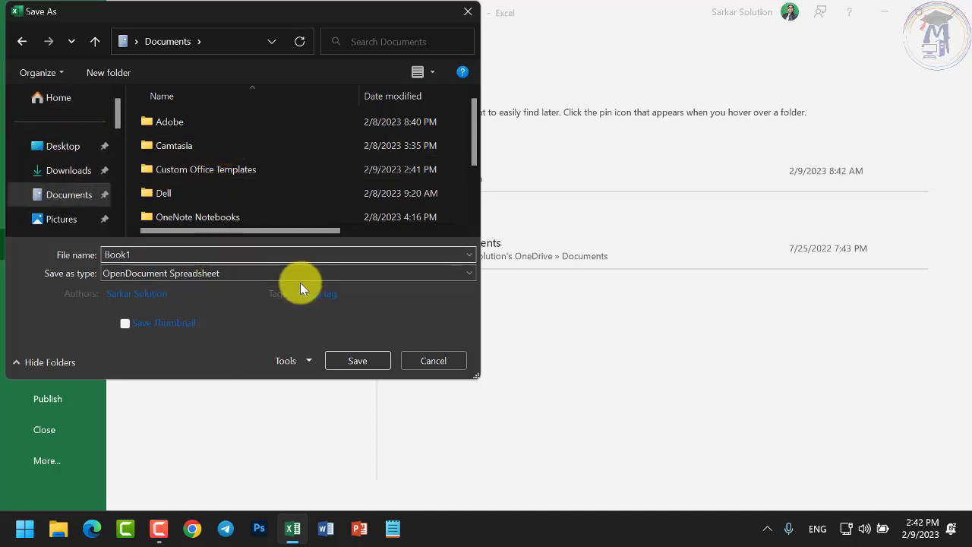
Save Book1 as an Excel Workbook, declining the OpenDocument format
{"action": "left_click", "coordinate": [363, 360]}
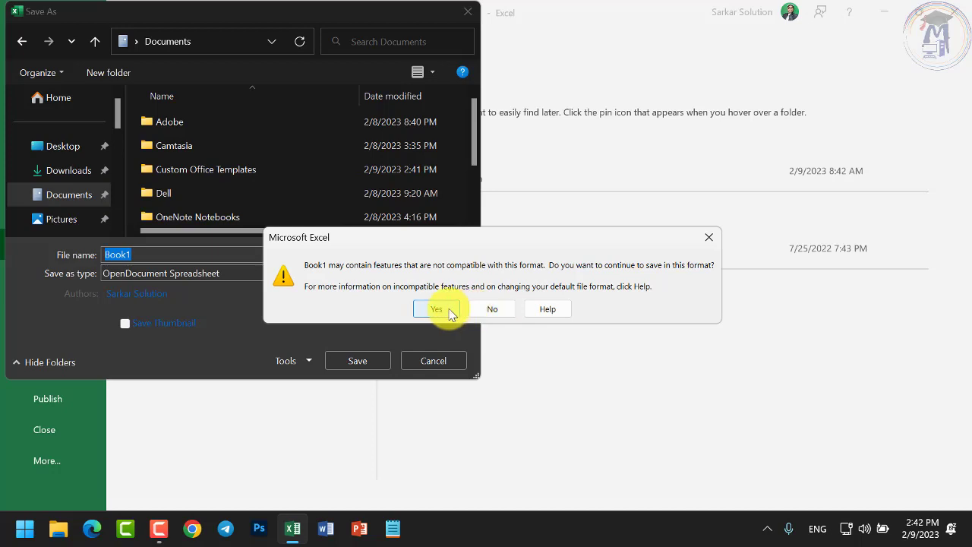
{"action": "left_click", "coordinate": [489, 309]}
{"action": "left_click", "coordinate": [198, 273]}
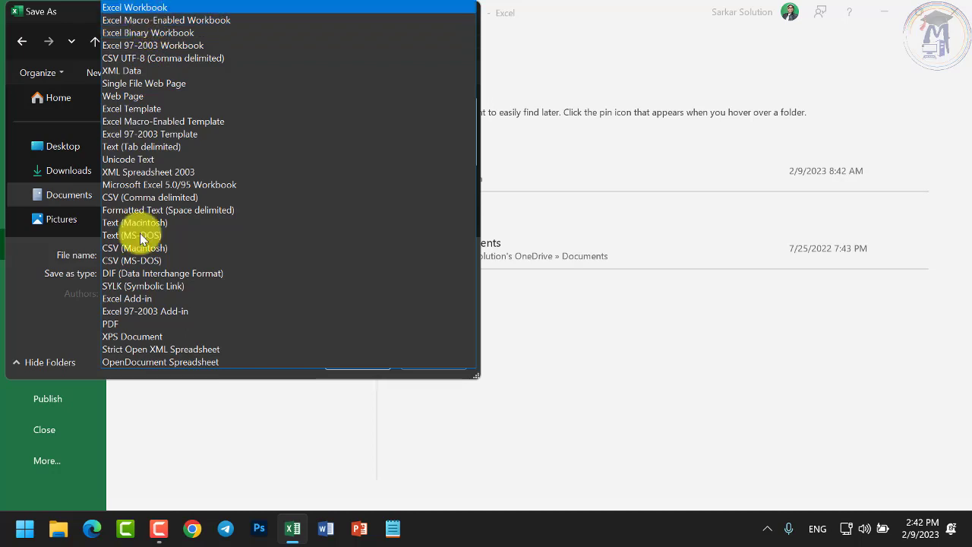
{"action": "key", "text": "Escape"}
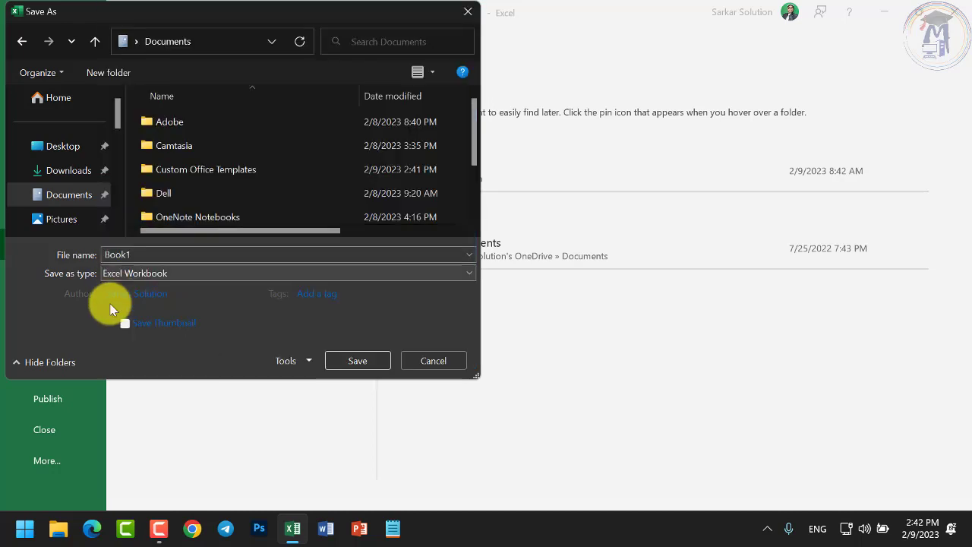
{"action": "left_click", "coordinate": [362, 362]}
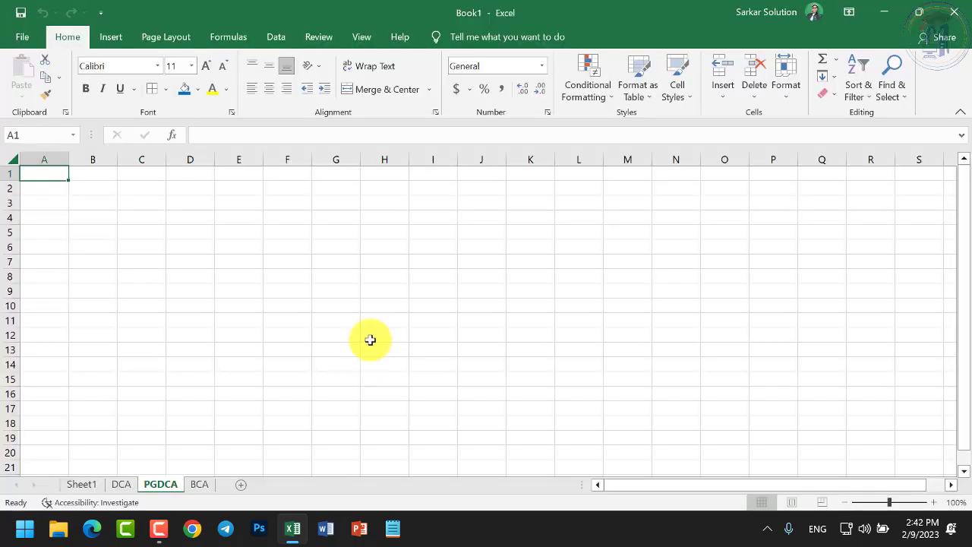
Create a new blank workbook, Book2
{"action": "left_click", "coordinate": [22, 37]}
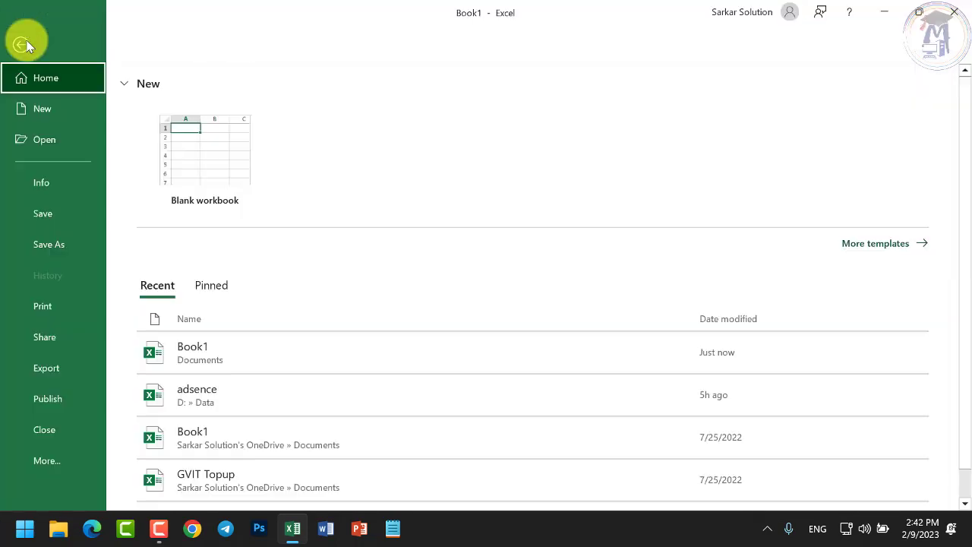
{"action": "left_click", "coordinate": [38, 111]}
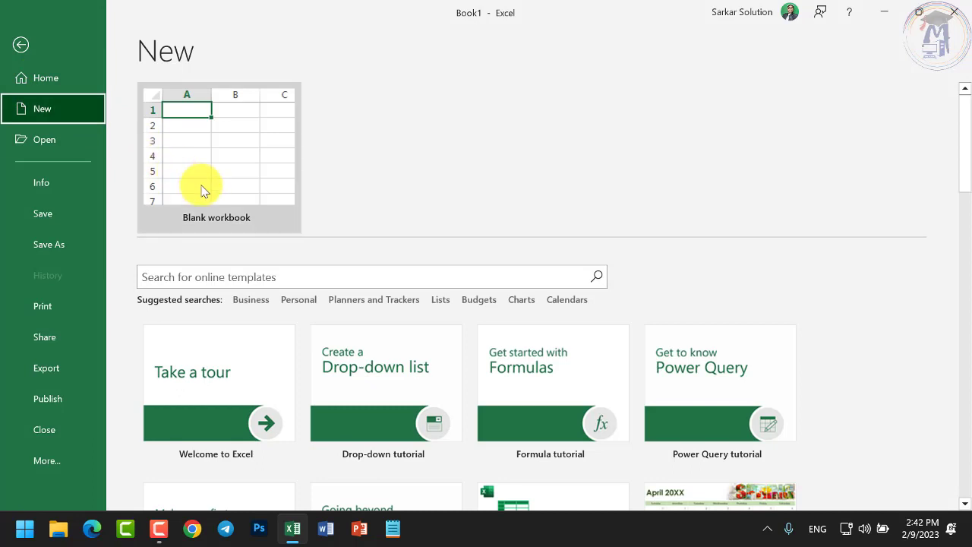
{"action": "left_click", "coordinate": [202, 187]}
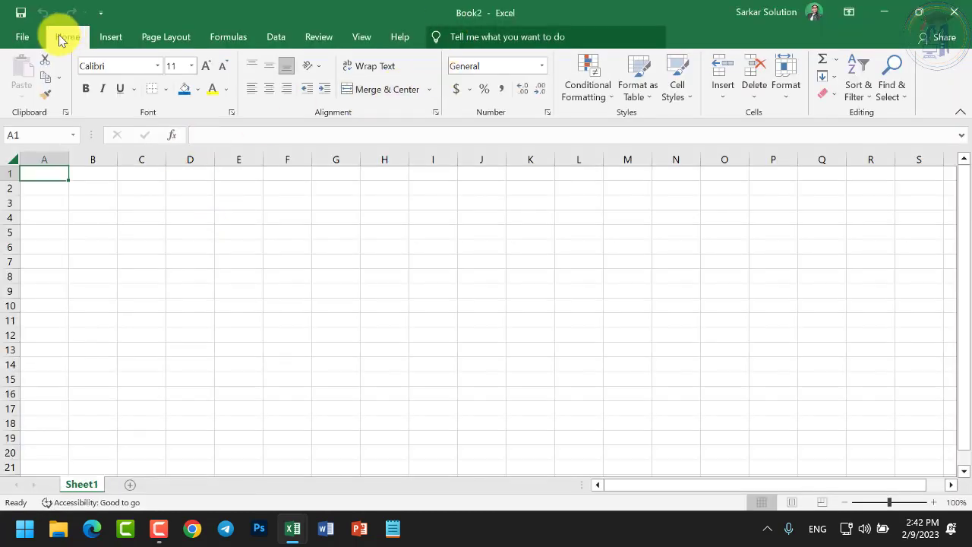
Save Book2 with Excel Workbook as the file type
{"action": "left_click", "coordinate": [22, 37]}
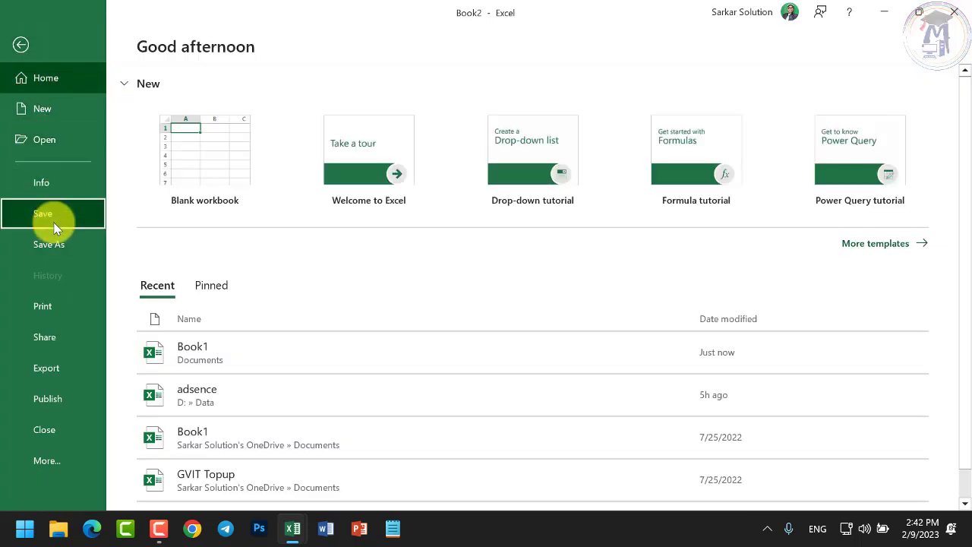
{"action": "left_click", "coordinate": [53, 225]}
{"action": "left_click", "coordinate": [199, 302]}
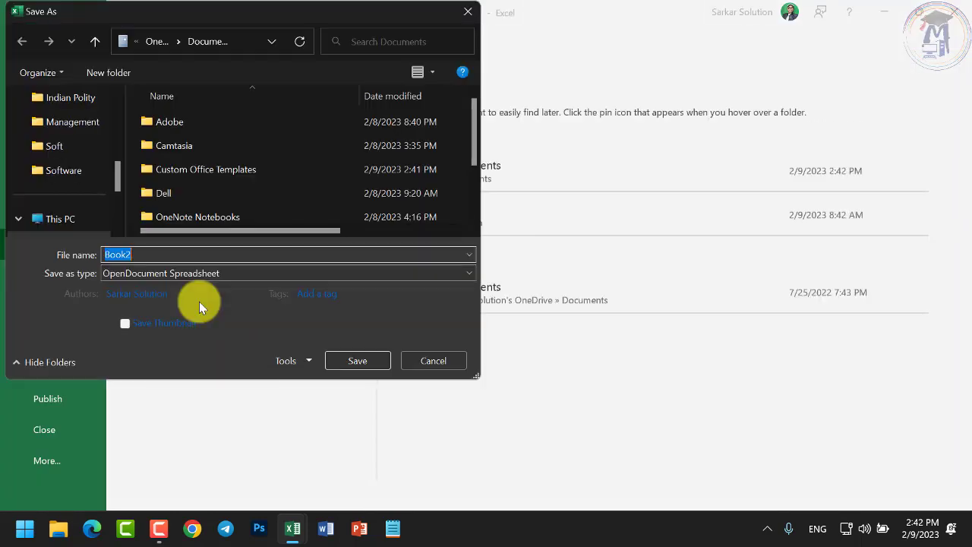
{"action": "left_click", "coordinate": [222, 277]}
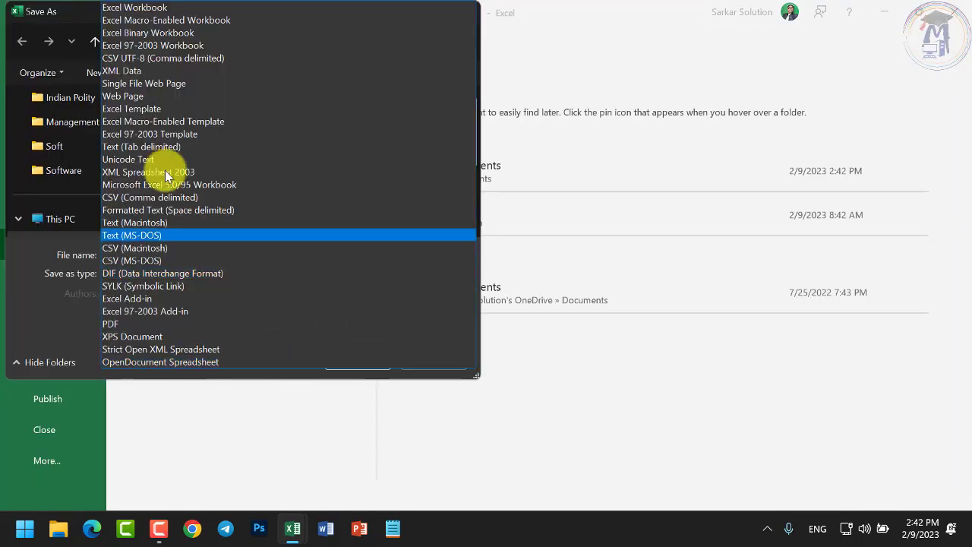
{"action": "left_click", "coordinate": [144, 7]}
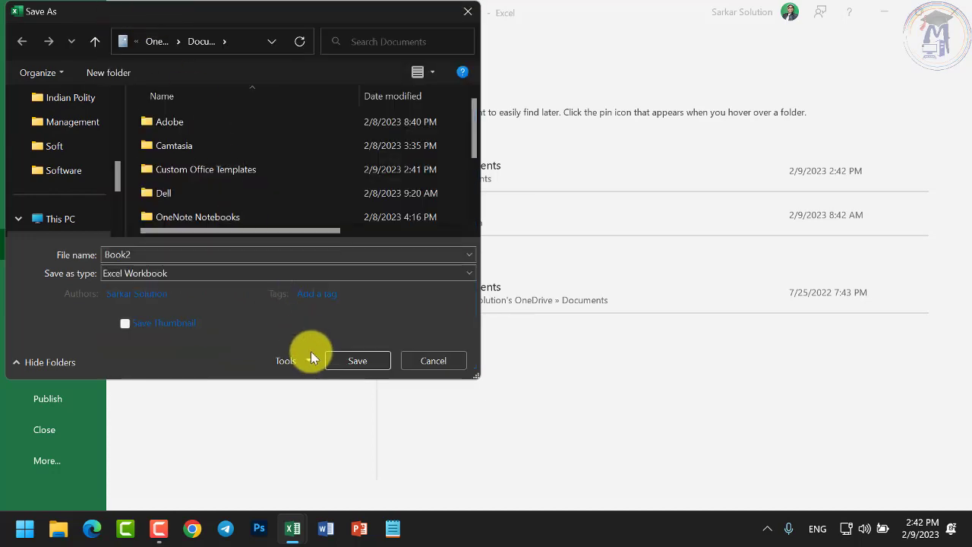
{"action": "left_click", "coordinate": [348, 360]}
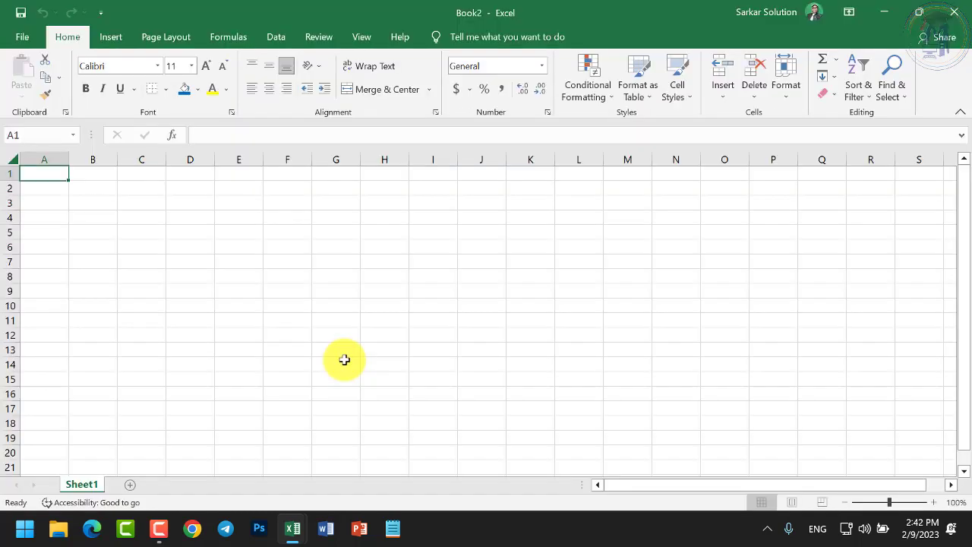
Bring the Book1 window to the front and open its DCA sheet
{"action": "left_click", "coordinate": [291, 530]}
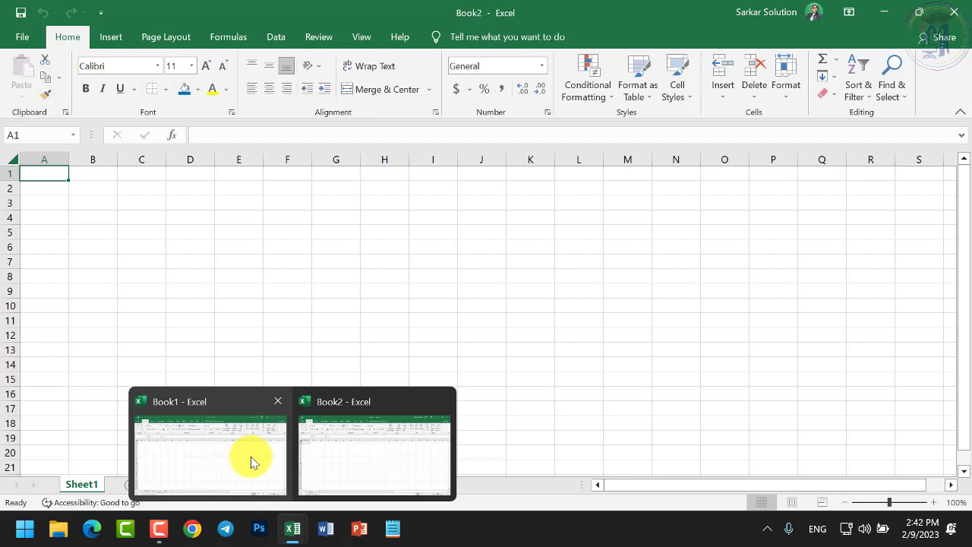
{"action": "left_click", "coordinate": [251, 458]}
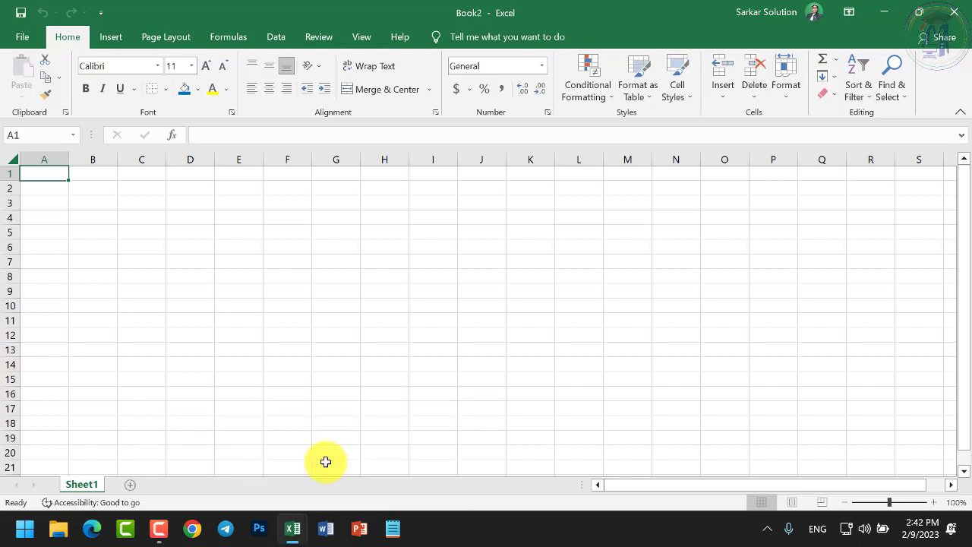
{"action": "mouse_move", "coordinate": [295, 528]}
{"action": "left_click", "coordinate": [269, 500]}
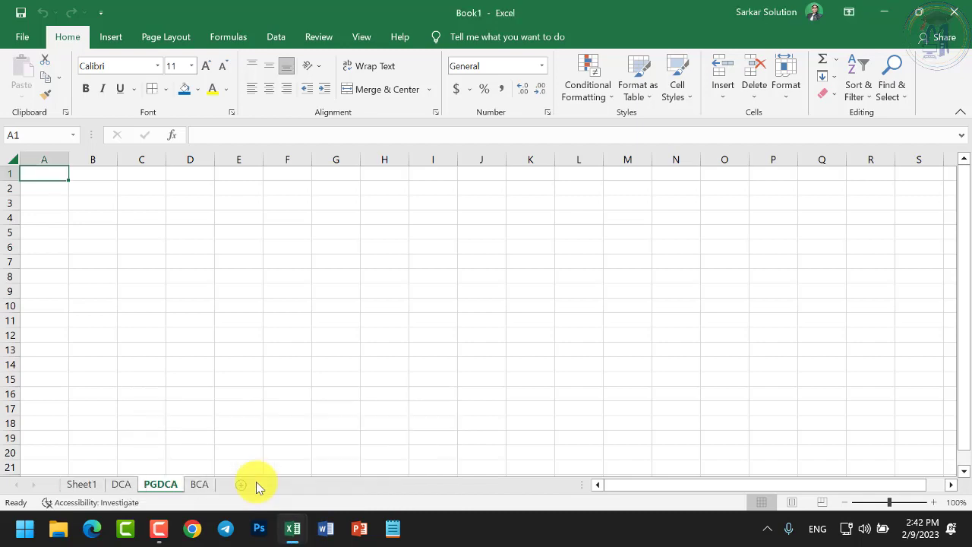
{"action": "left_click", "coordinate": [124, 484]}
{"action": "left_click", "coordinate": [166, 485]}
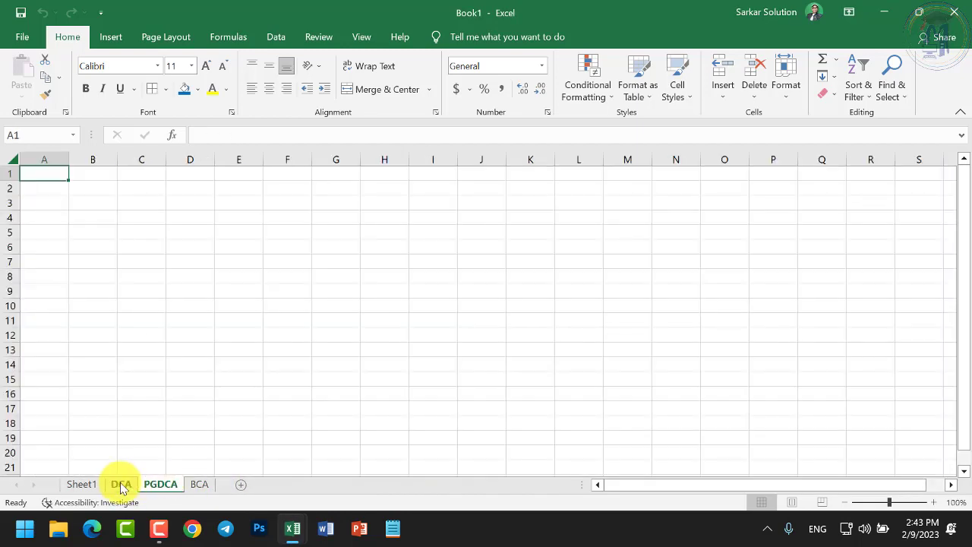
{"action": "left_click", "coordinate": [123, 484]}
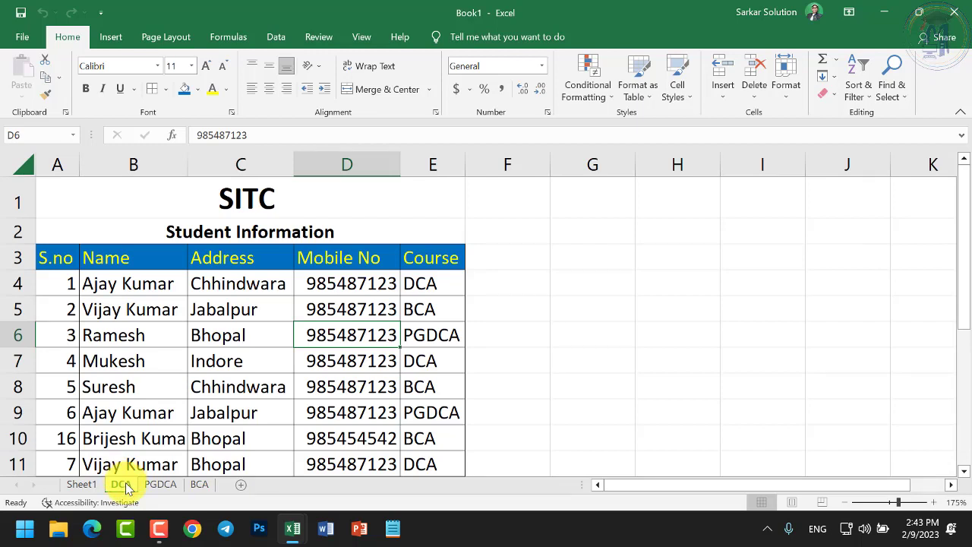
Copy the DCA sheet into Book2.xlsx with Create a copy ticked, placed before Sheet1
{"action": "right_click", "coordinate": [121, 485]}
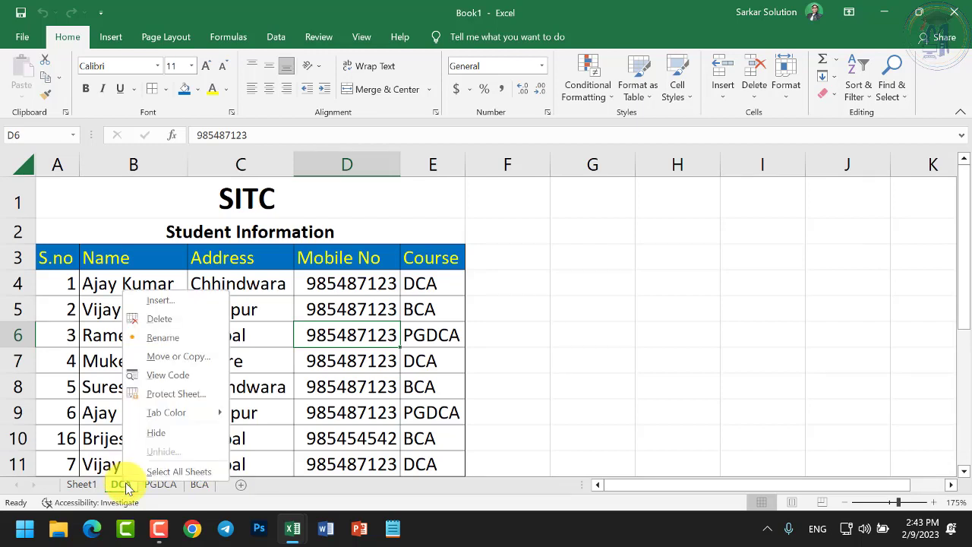
{"action": "left_click", "coordinate": [186, 363]}
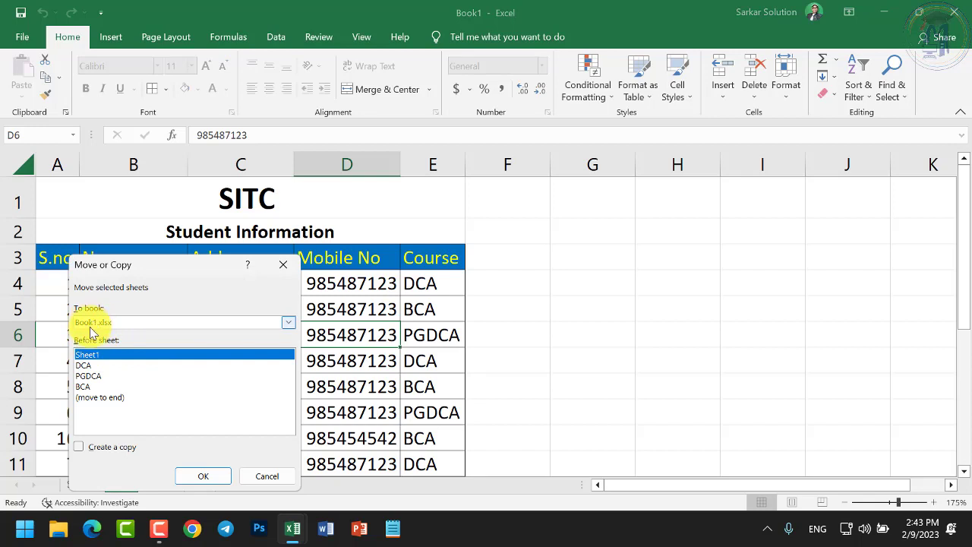
{"action": "left_click", "coordinate": [84, 366]}
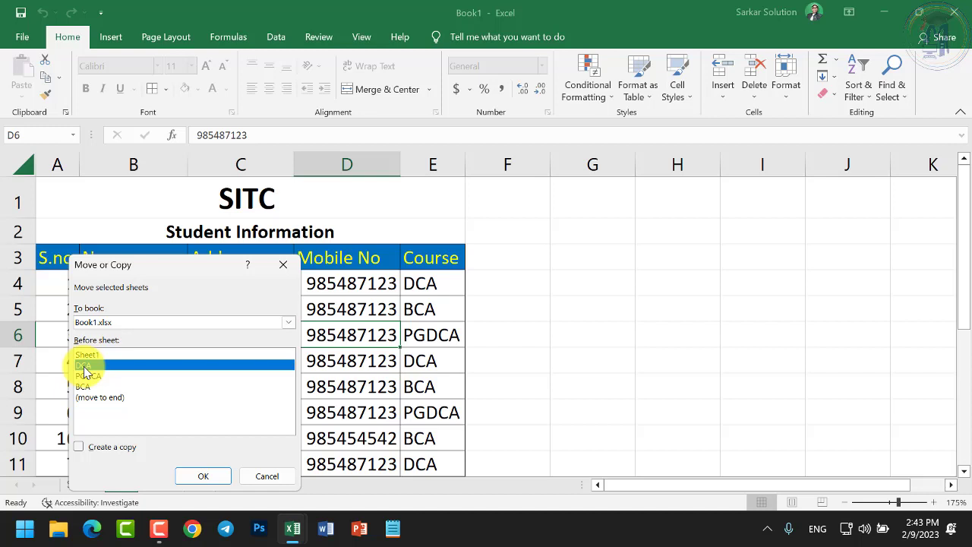
{"action": "left_click", "coordinate": [104, 451]}
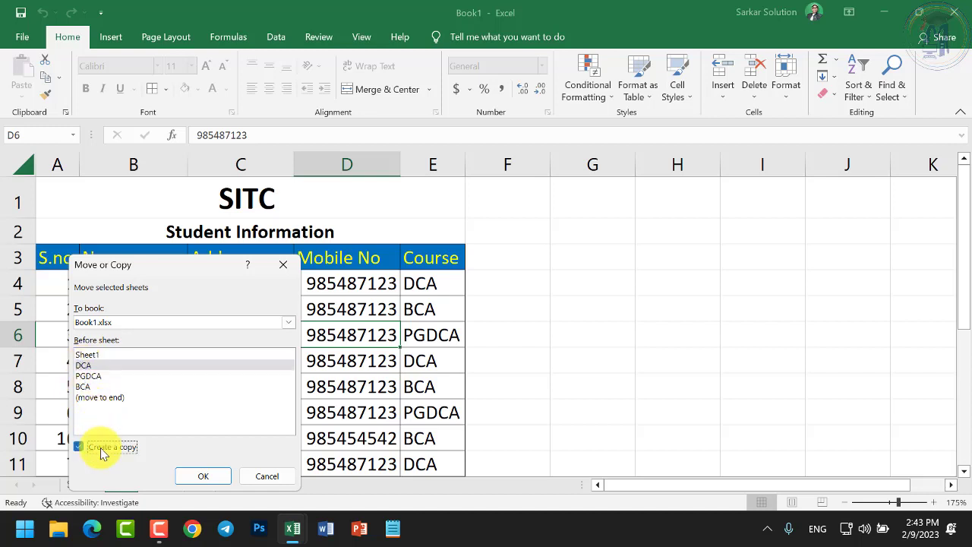
{"action": "left_click", "coordinate": [134, 325]}
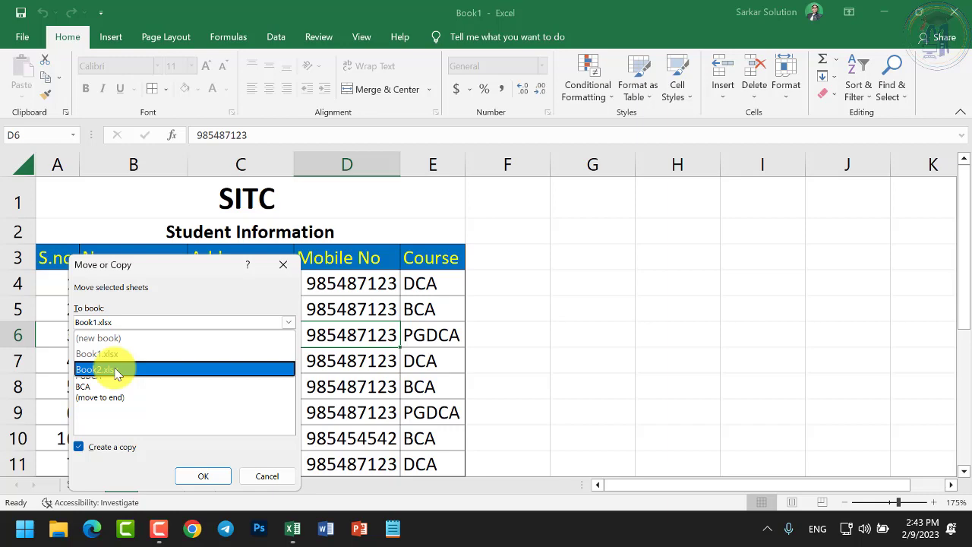
{"action": "left_click", "coordinate": [116, 370]}
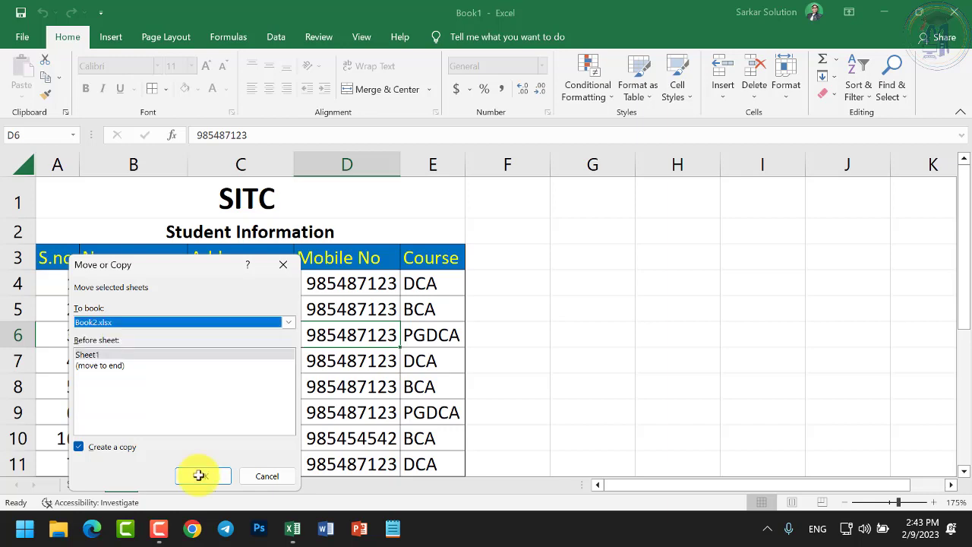
{"action": "left_click", "coordinate": [199, 475]}
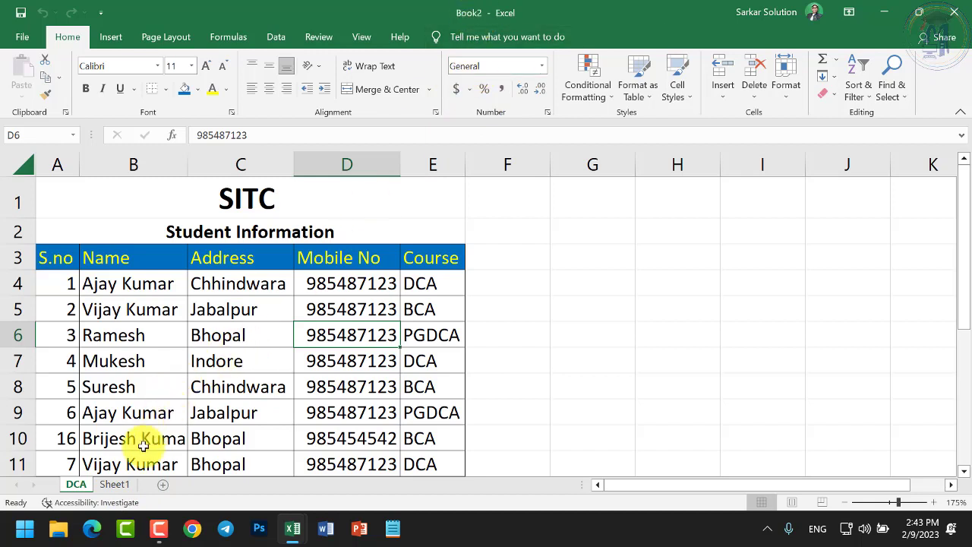
Check Book2's empty Sheet1, then return to the copied DCA sheet
{"action": "left_click", "coordinate": [114, 485]}
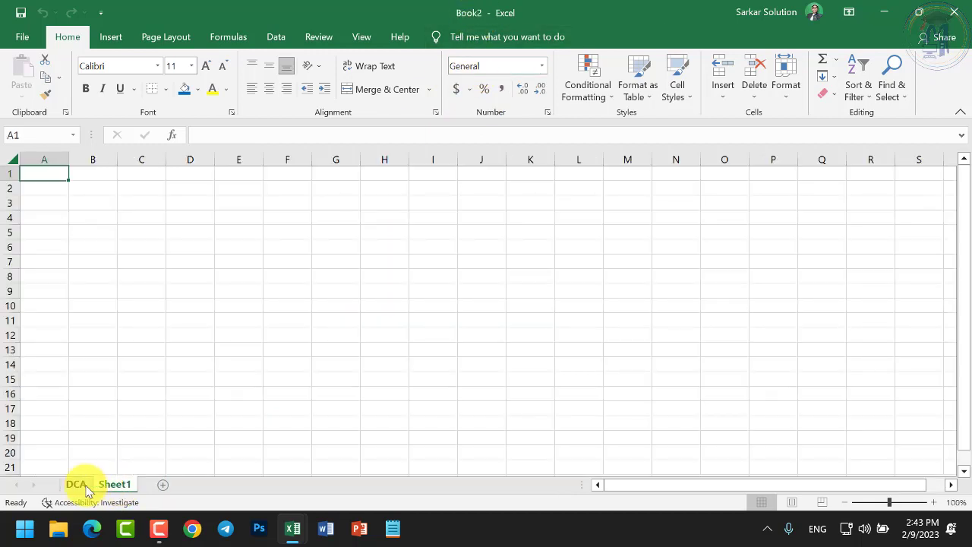
{"action": "left_click", "coordinate": [76, 484]}
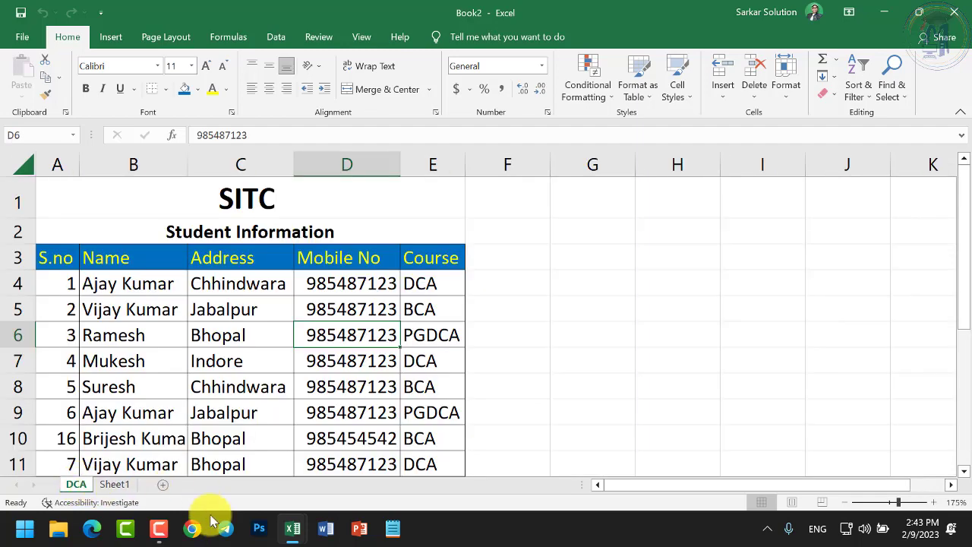
{"action": "mouse_move", "coordinate": [293, 534]}
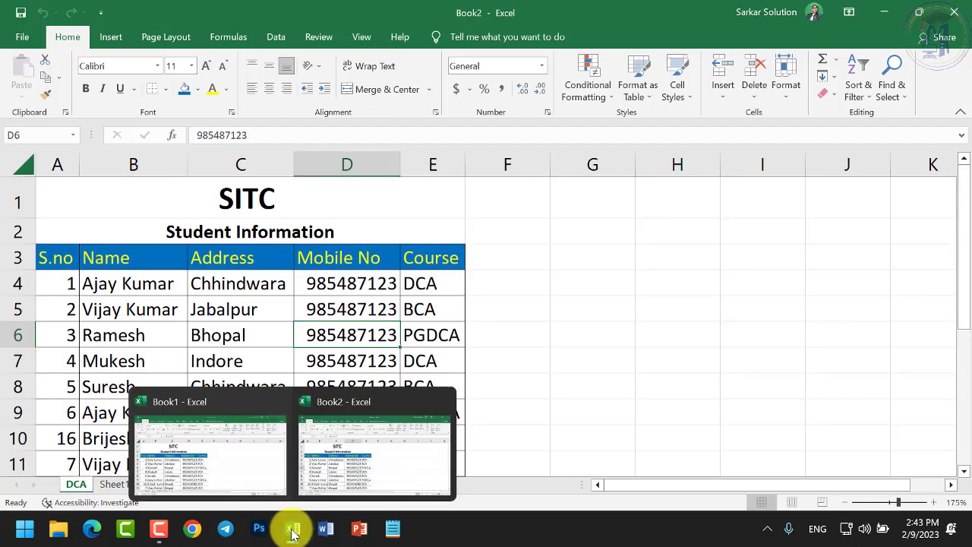
Move Book1's PGDCA sheet into Book2.xlsx without making a copy
{"action": "left_click", "coordinate": [216, 472]}
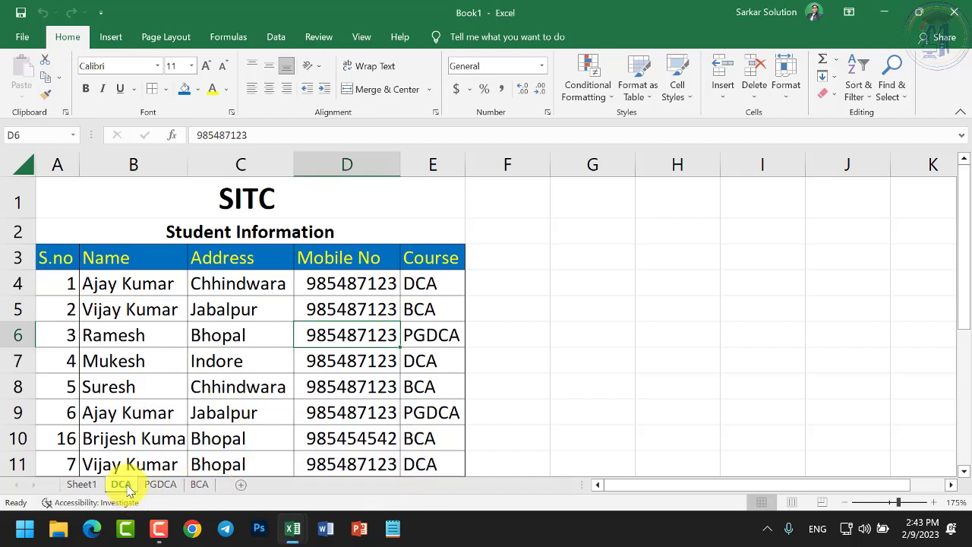
{"action": "left_click", "coordinate": [160, 485]}
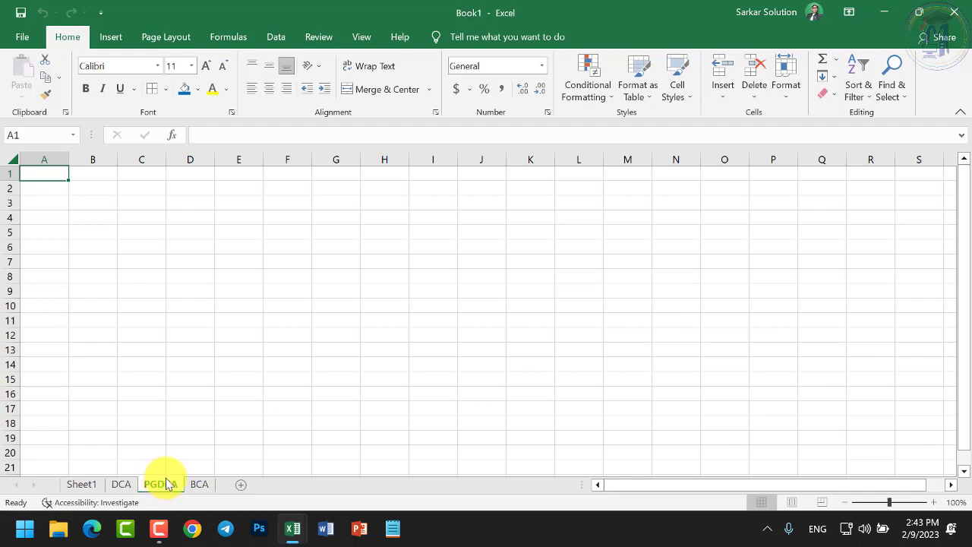
{"action": "right_click", "coordinate": [165, 484]}
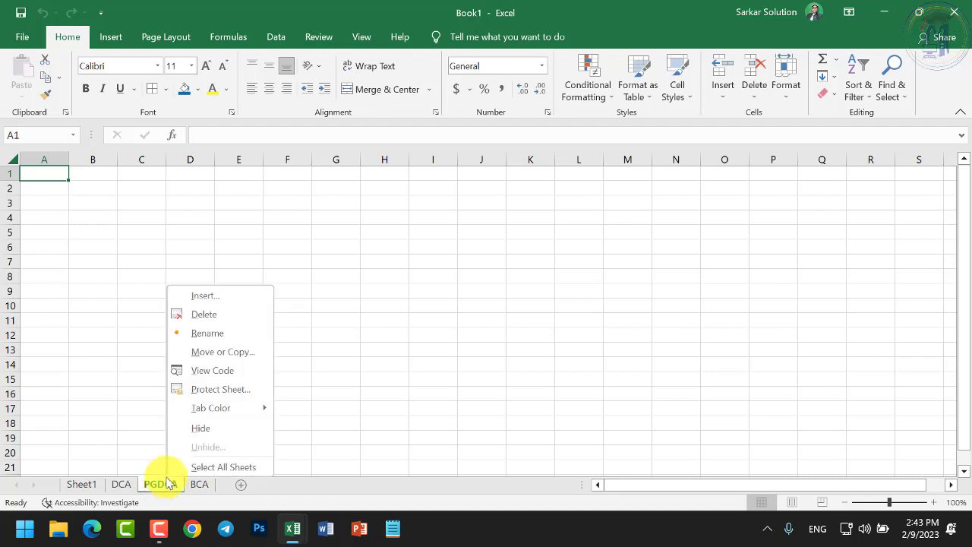
{"action": "left_click", "coordinate": [220, 353]}
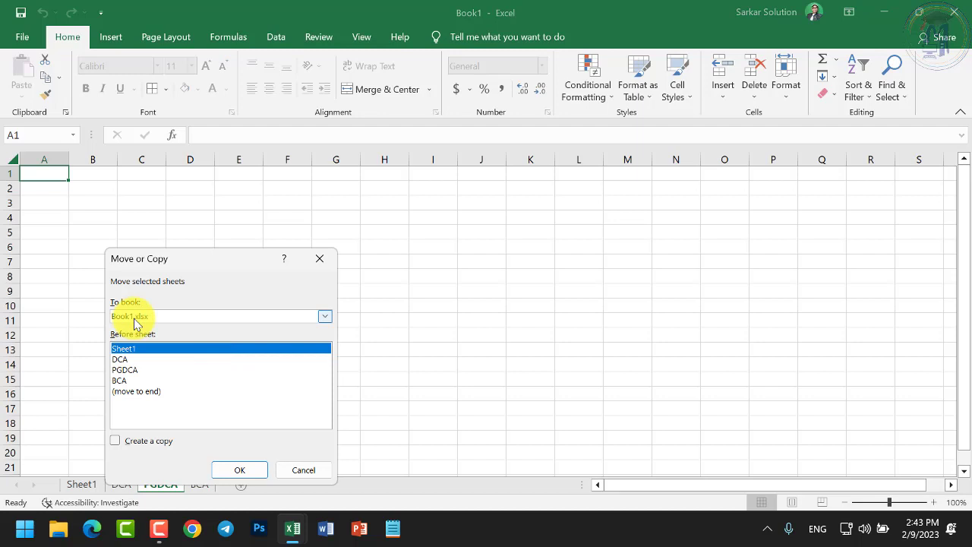
{"action": "left_click", "coordinate": [126, 370]}
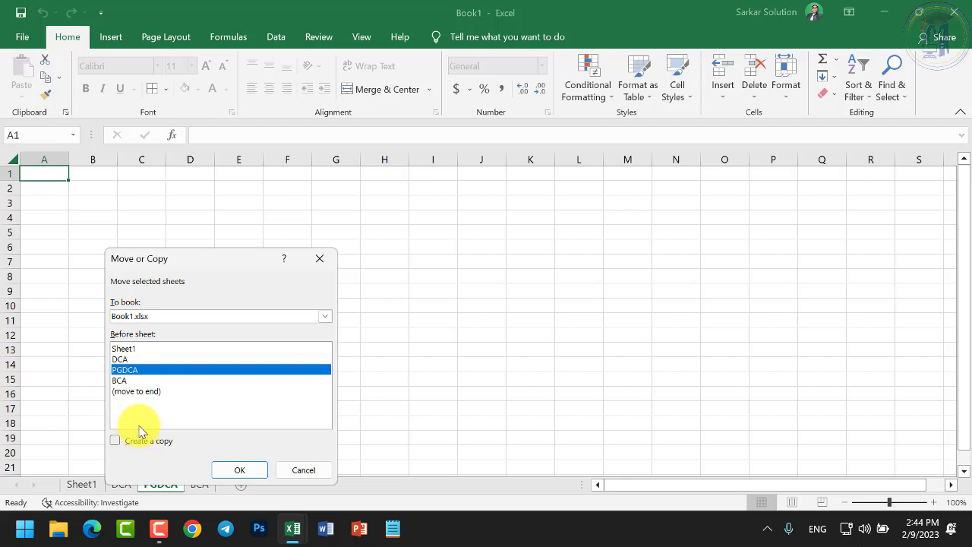
{"action": "left_click", "coordinate": [148, 319]}
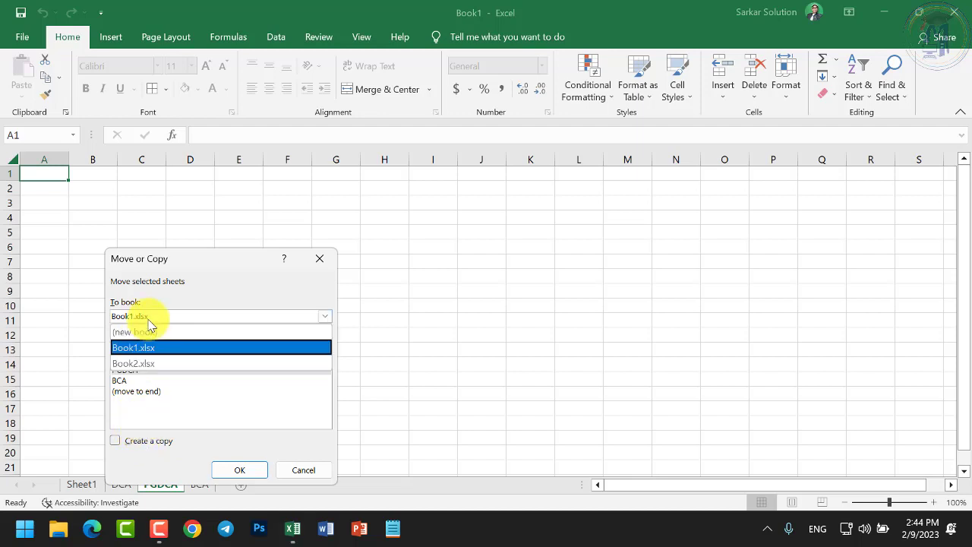
{"action": "left_click", "coordinate": [140, 363]}
{"action": "left_click", "coordinate": [235, 470]}
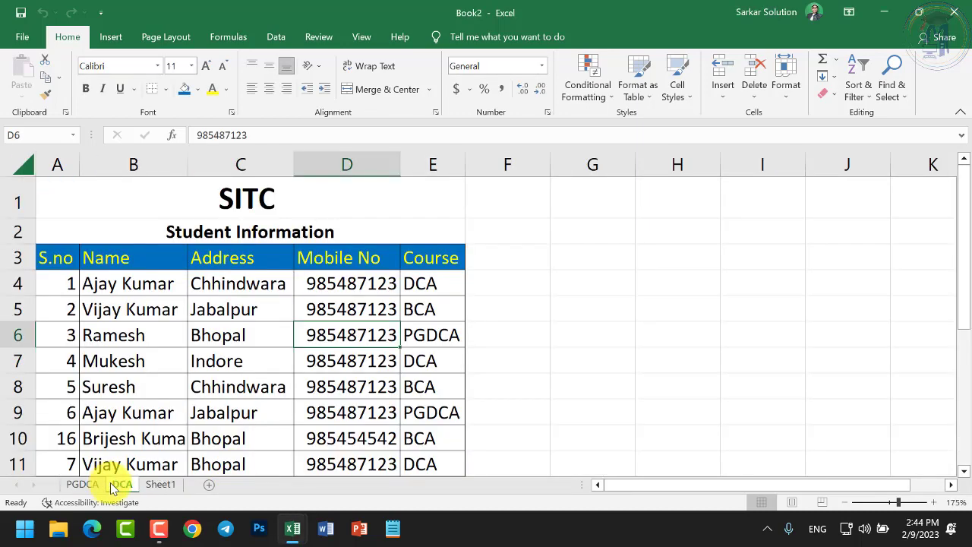
Check the PGDCA and DCA sheets in Book2, then return to Book1
{"action": "left_click", "coordinate": [80, 484]}
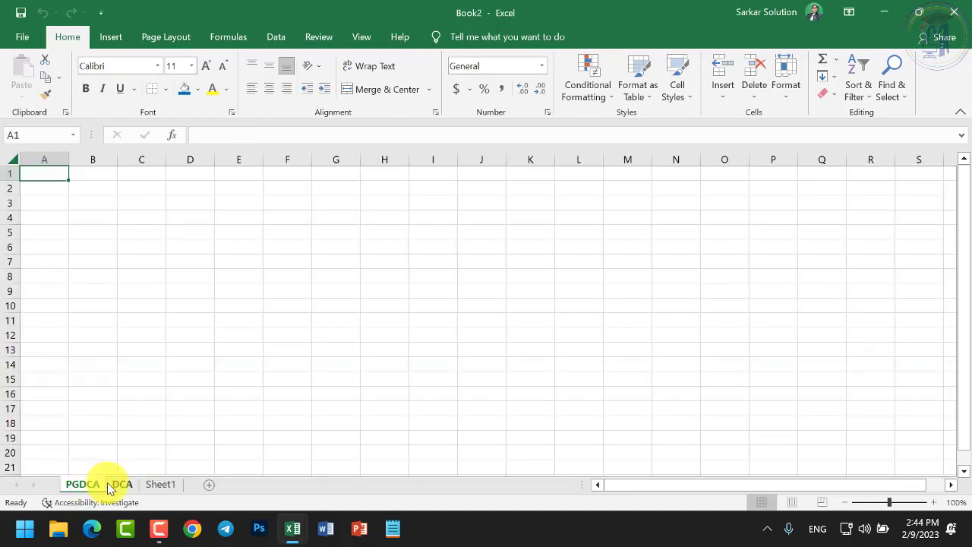
{"action": "left_click", "coordinate": [116, 485]}
{"action": "mouse_move", "coordinate": [294, 524]}
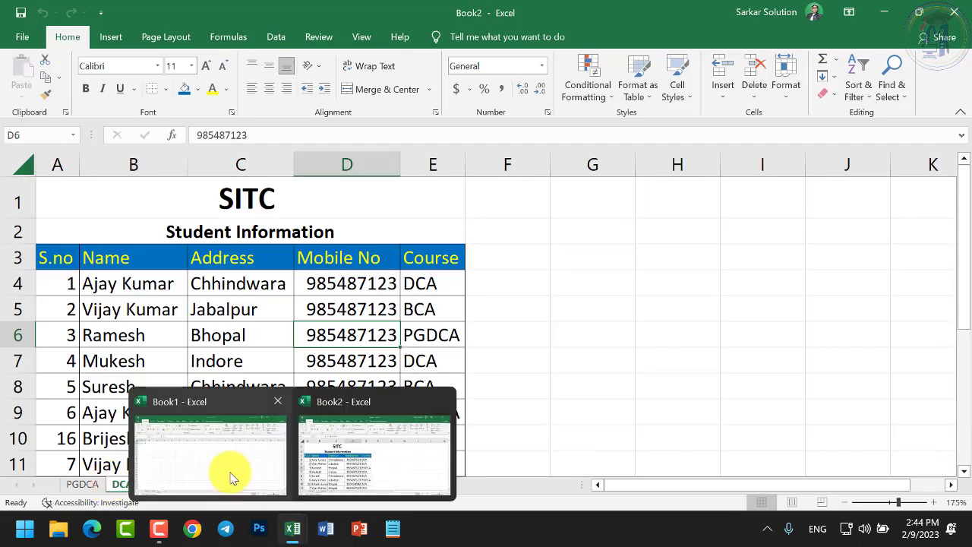
{"action": "left_click", "coordinate": [232, 477]}
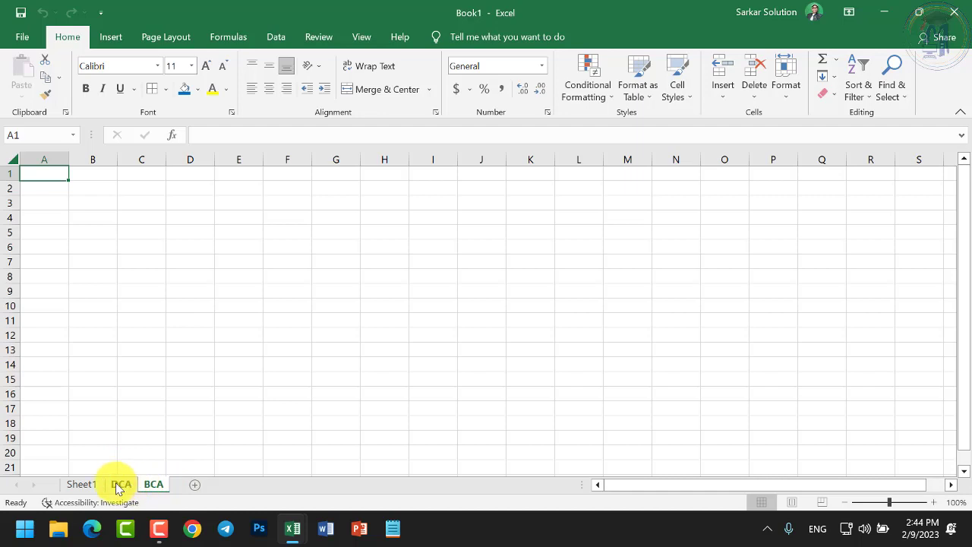
Apply Protect Sheet to Book1's DCA sheet, entering a password and confirming it
{"action": "left_click", "coordinate": [120, 486]}
{"action": "right_click", "coordinate": [118, 486]}
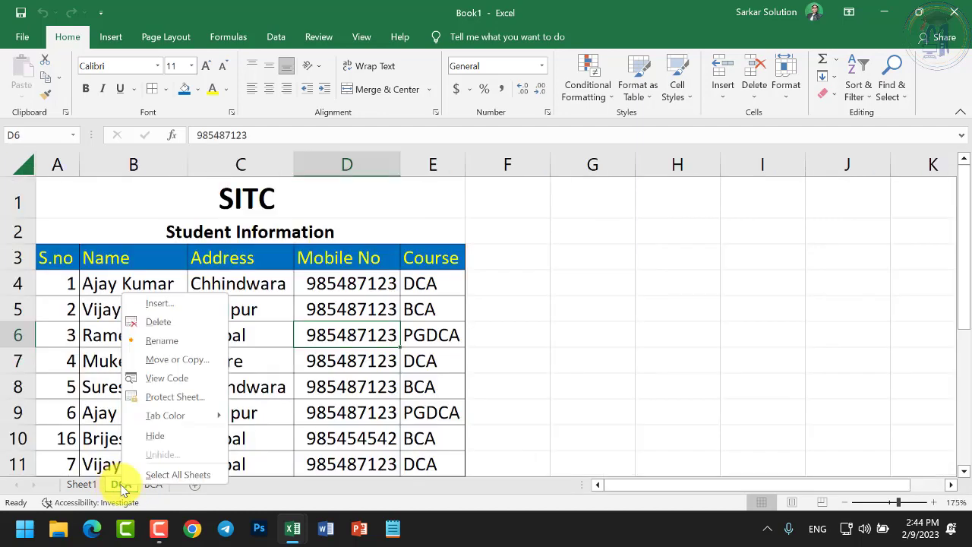
{"action": "left_click", "coordinate": [168, 403]}
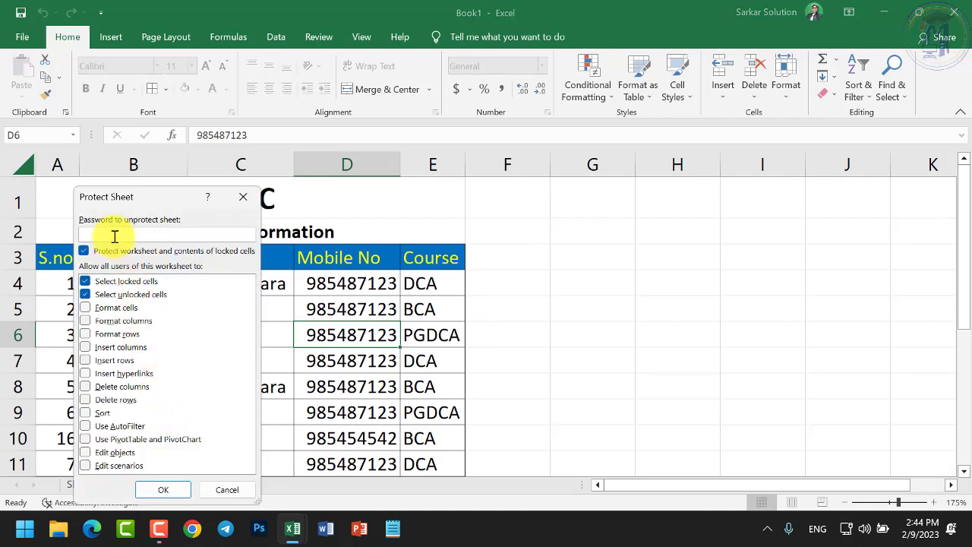
{"action": "type", "text": "1234"}
{"action": "left_click", "coordinate": [180, 492]}
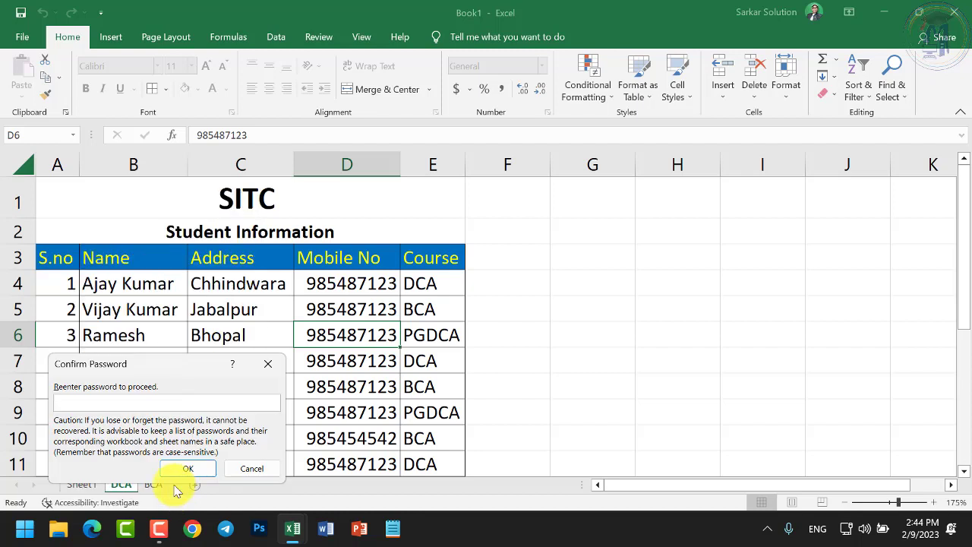
{"action": "type", "text": "1234"}
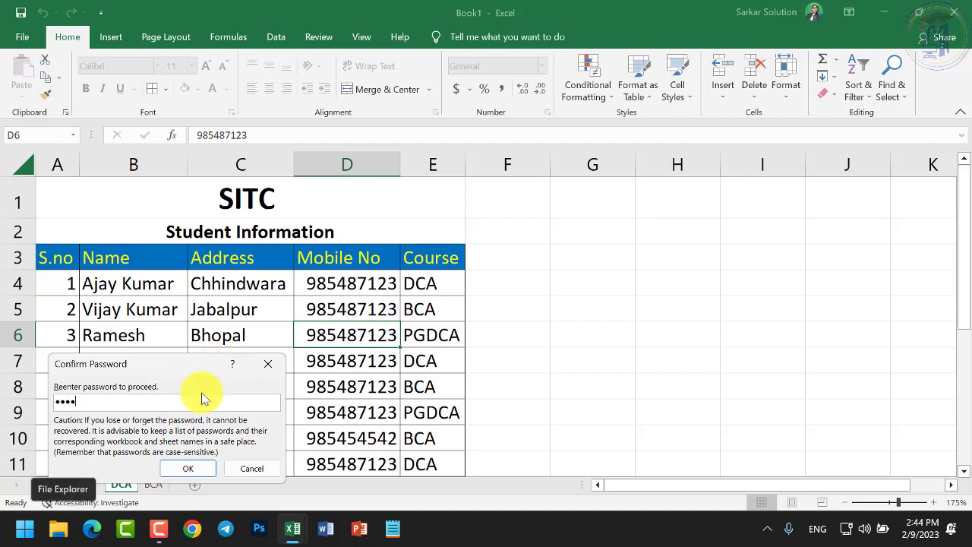
{"action": "left_click", "coordinate": [195, 471]}
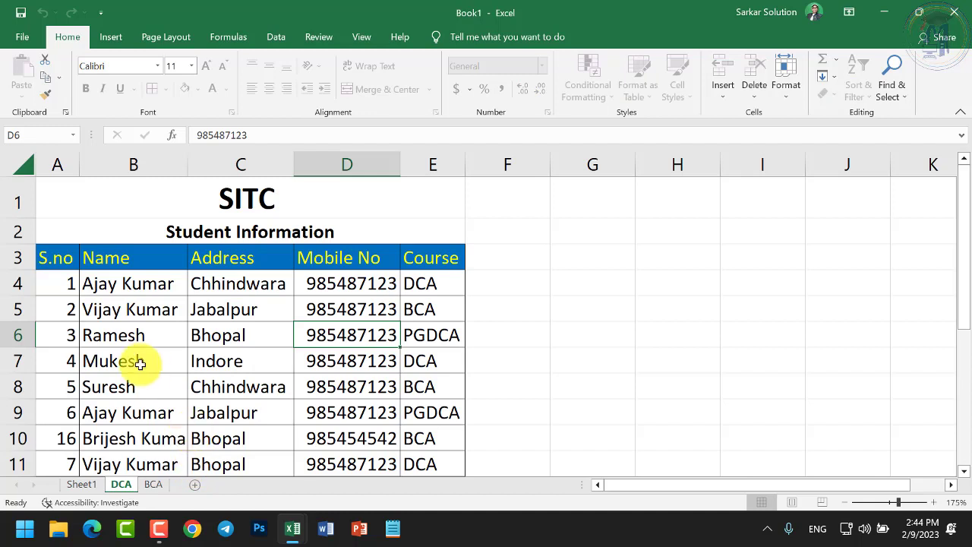
{"action": "left_click", "coordinate": [134, 364]}
{"action": "double_click", "coordinate": [147, 373]}
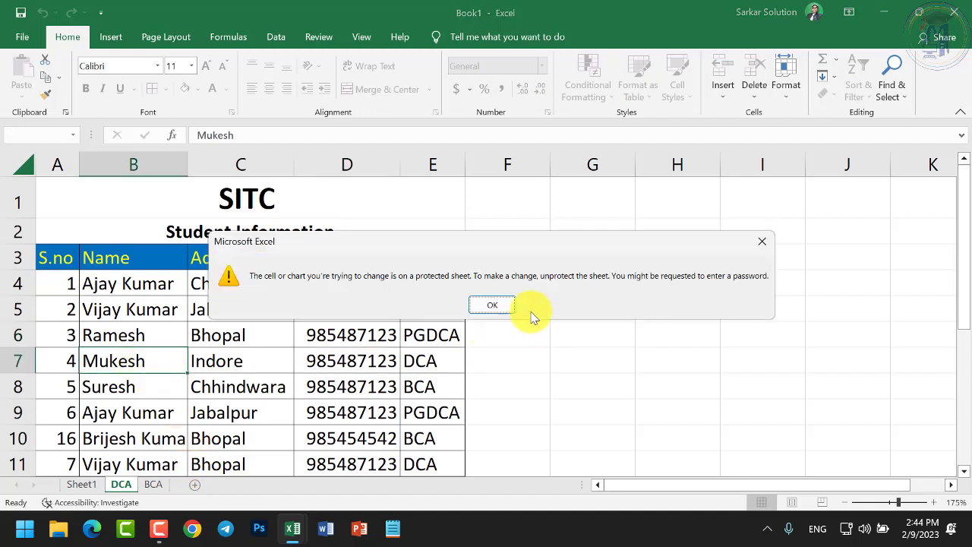
{"action": "left_click", "coordinate": [503, 306]}
{"action": "left_click", "coordinate": [332, 369]}
{"action": "double_click", "coordinate": [341, 369]}
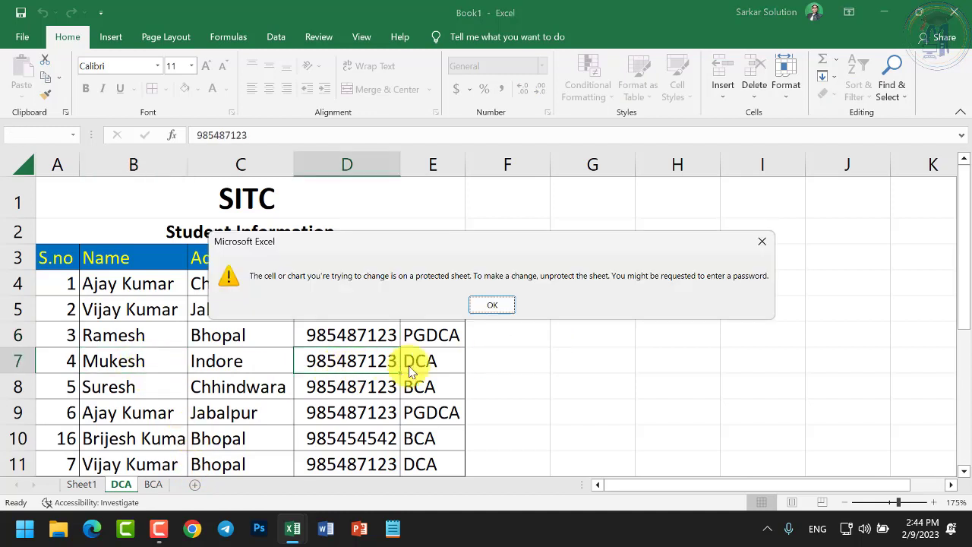
{"action": "left_click", "coordinate": [504, 308]}
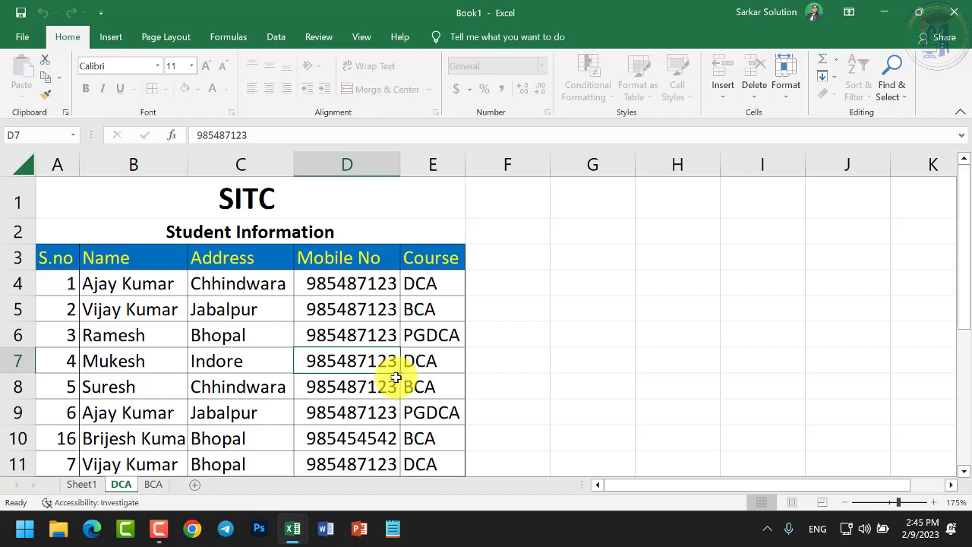
{"action": "left_click", "coordinate": [147, 365]}
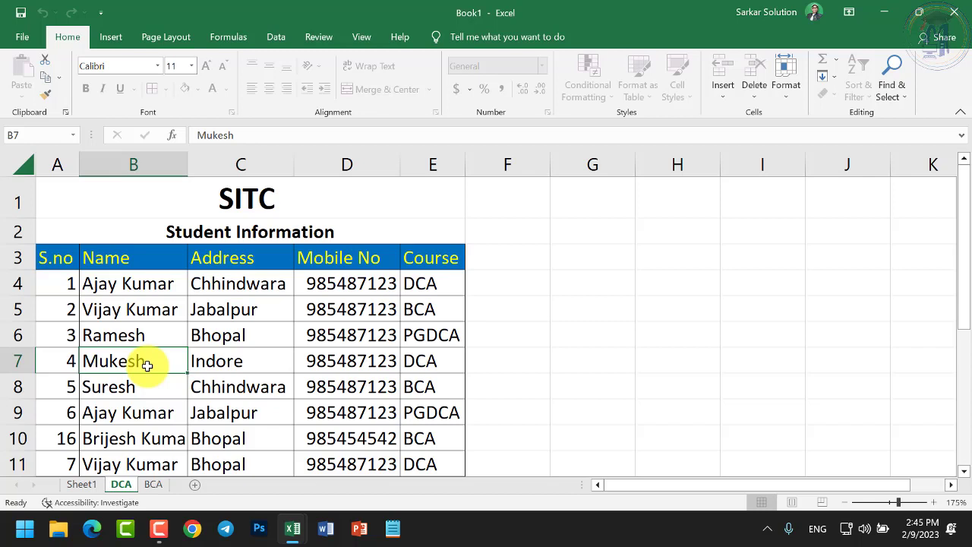
Unprotect the DCA sheet by entering its protection password
{"action": "left_click", "coordinate": [143, 386]}
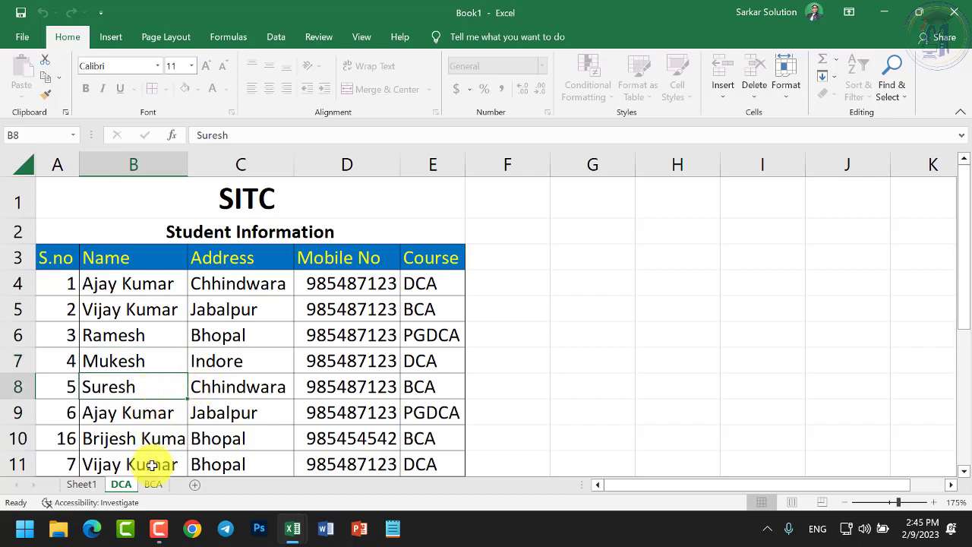
{"action": "right_click", "coordinate": [122, 482]}
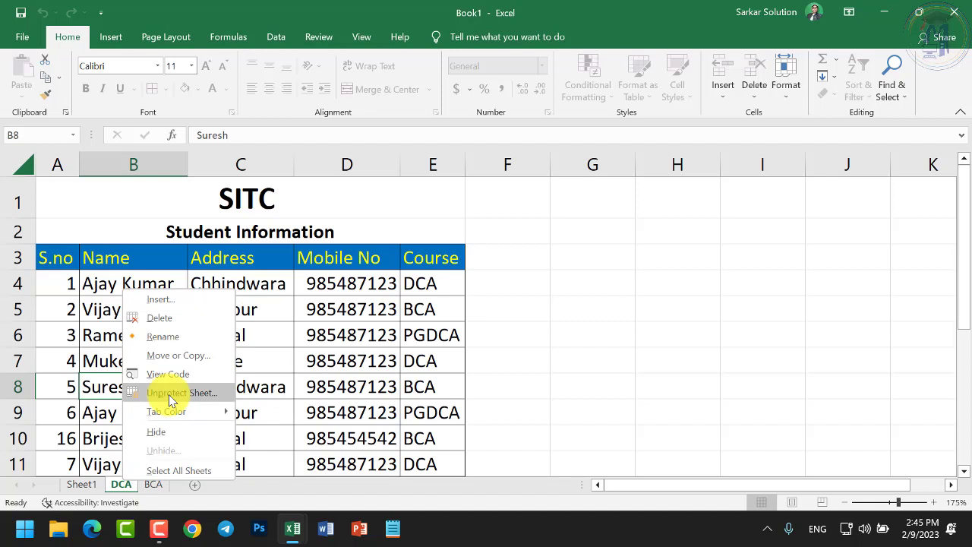
{"action": "left_click", "coordinate": [170, 392]}
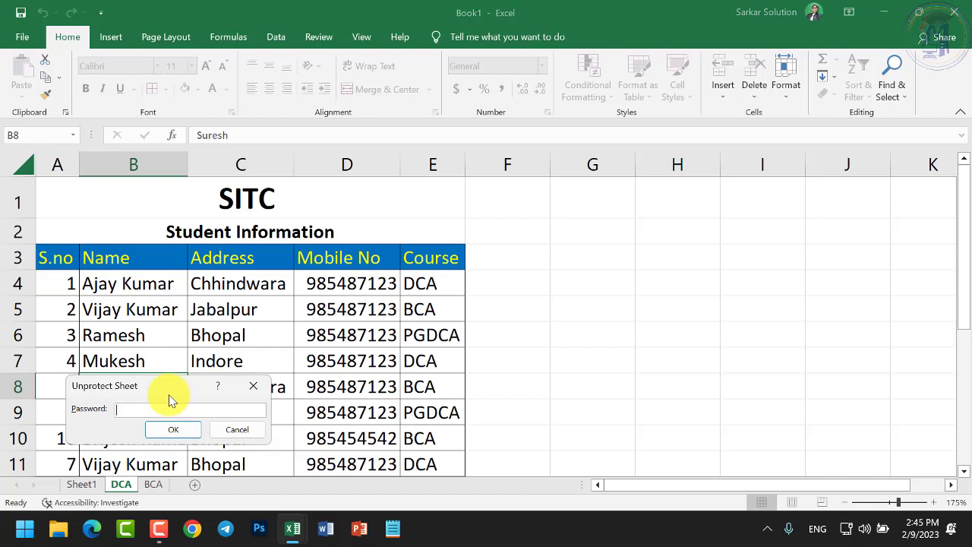
{"action": "type", "text": "1234"}
{"action": "left_click", "coordinate": [182, 430]}
Test-type in C8 and discard the entry so it still reads Chhindwara
{"action": "left_click", "coordinate": [262, 387]}
{"action": "type", "text": "x"}
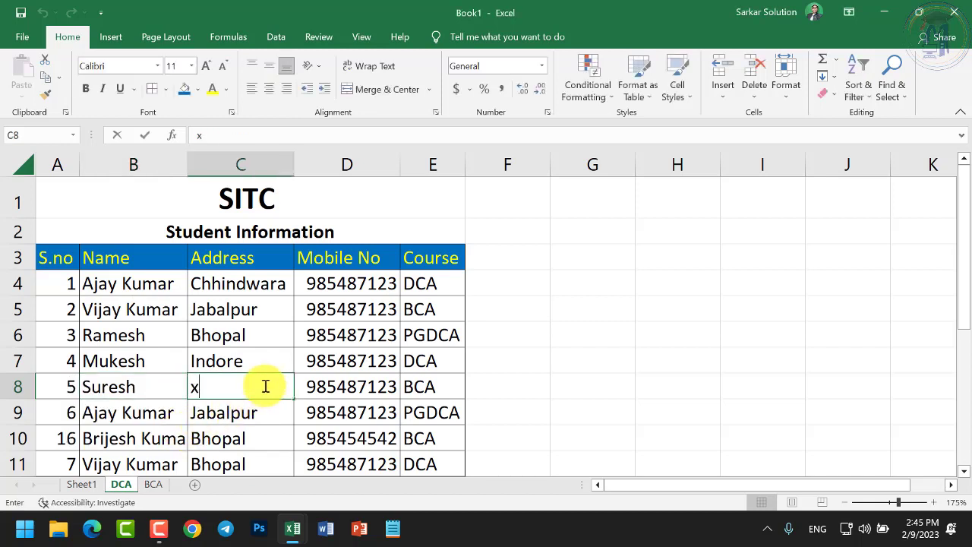
{"action": "type", "text": "gdsgds"}
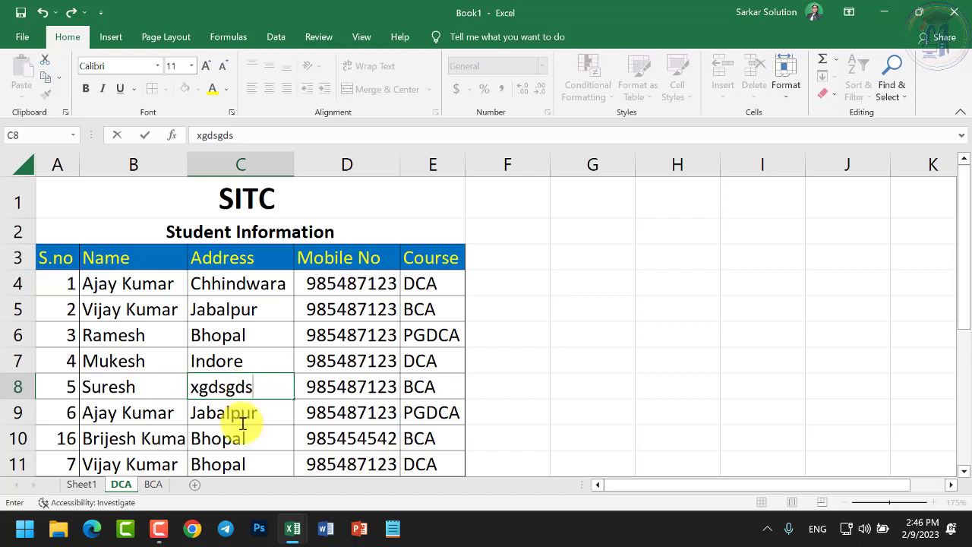
{"action": "key", "text": "Escape"}
{"action": "right_click", "coordinate": [125, 486]}
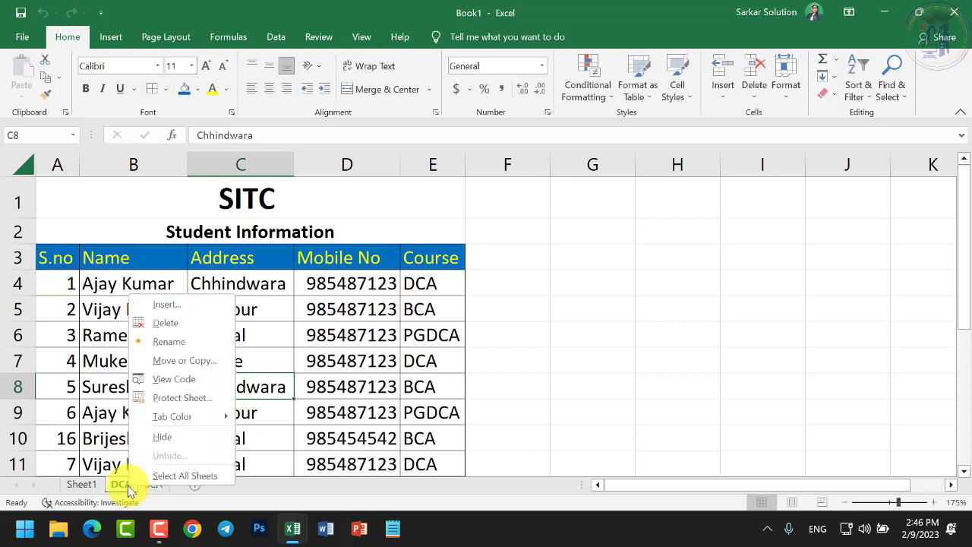
Colour the DCA sheet tab dark blue and the BCA sheet tab red
{"action": "mouse_move", "coordinate": [185, 420]}
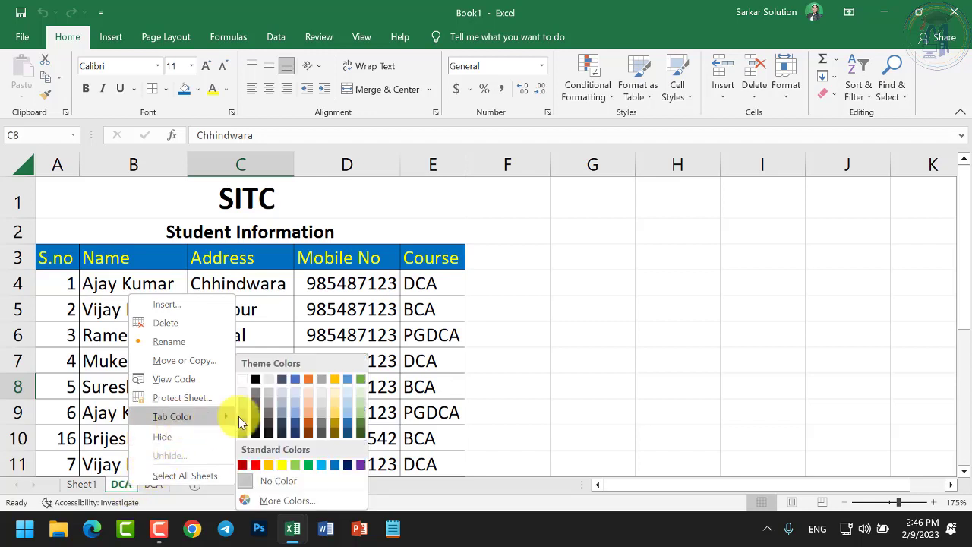
{"action": "left_click", "coordinate": [349, 466]}
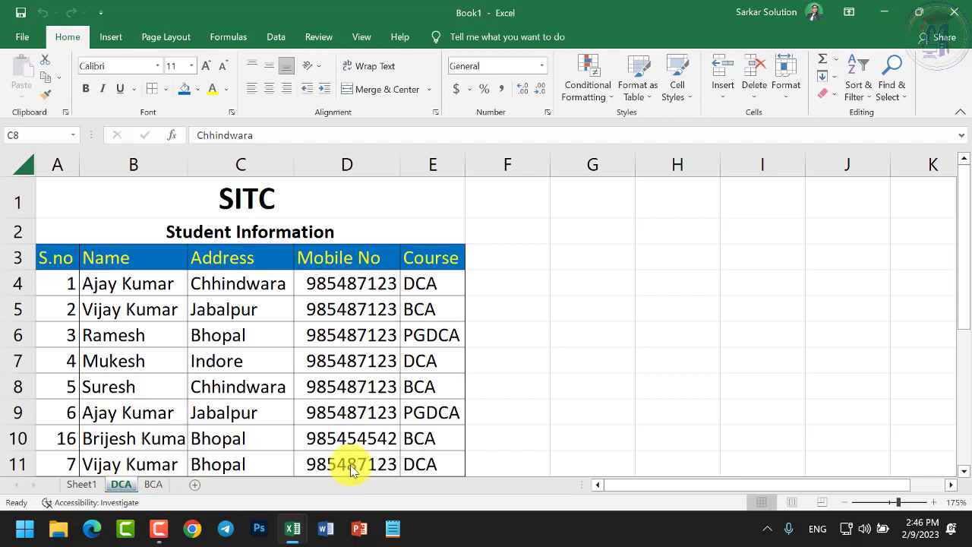
{"action": "left_click", "coordinate": [153, 484]}
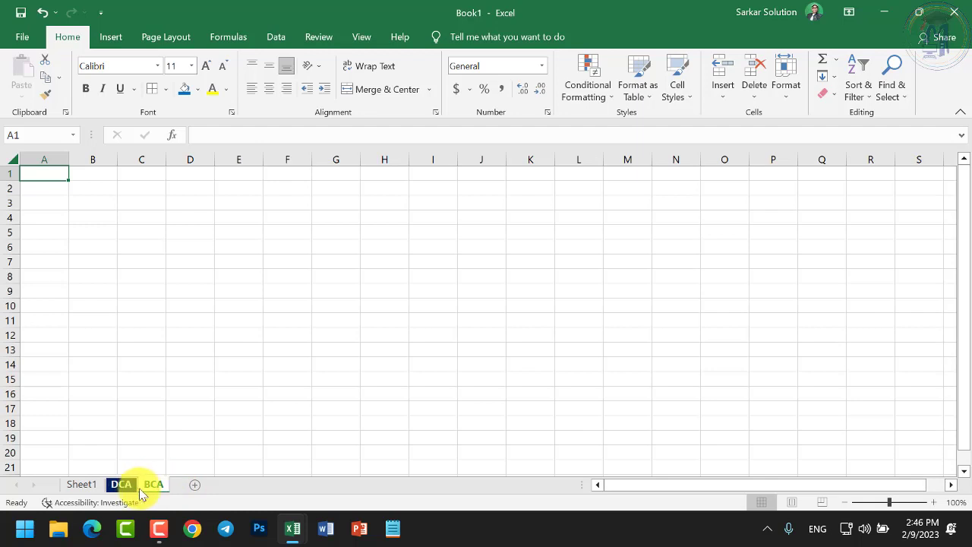
{"action": "right_click", "coordinate": [148, 487]}
{"action": "mouse_move", "coordinate": [228, 422]}
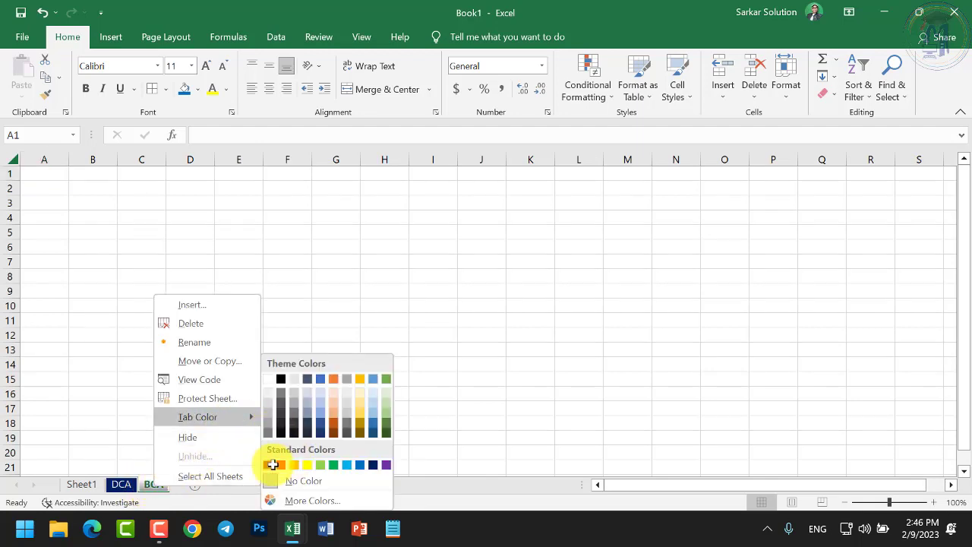
{"action": "left_click", "coordinate": [272, 465]}
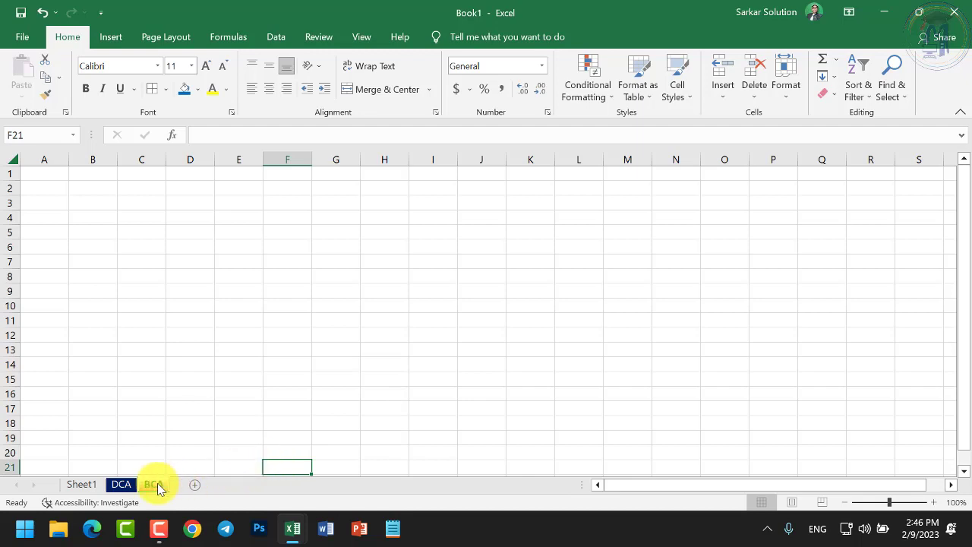
{"action": "left_click", "coordinate": [125, 485]}
{"action": "left_click", "coordinate": [151, 484]}
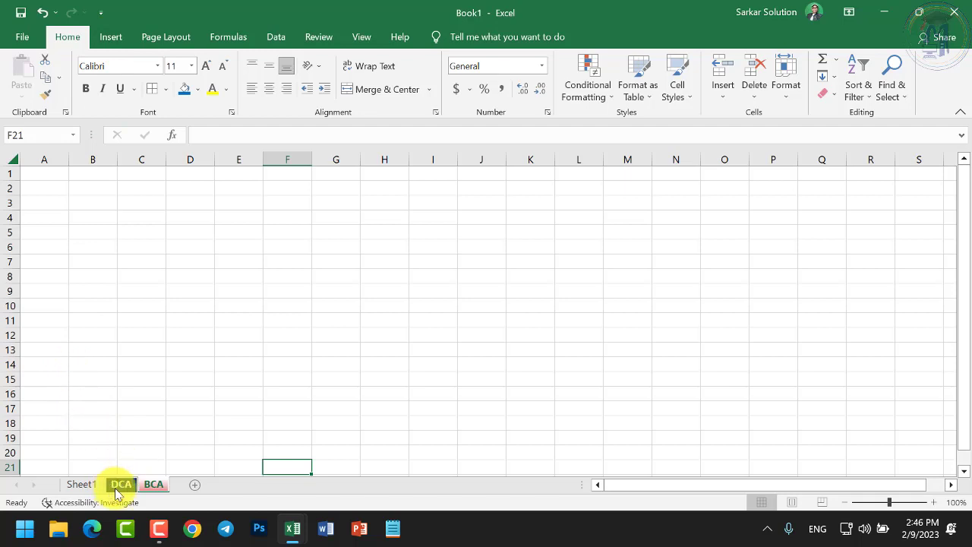
Hide the DCA sheet, then restore it through Unhide on the BCA tab
{"action": "right_click", "coordinate": [132, 483]}
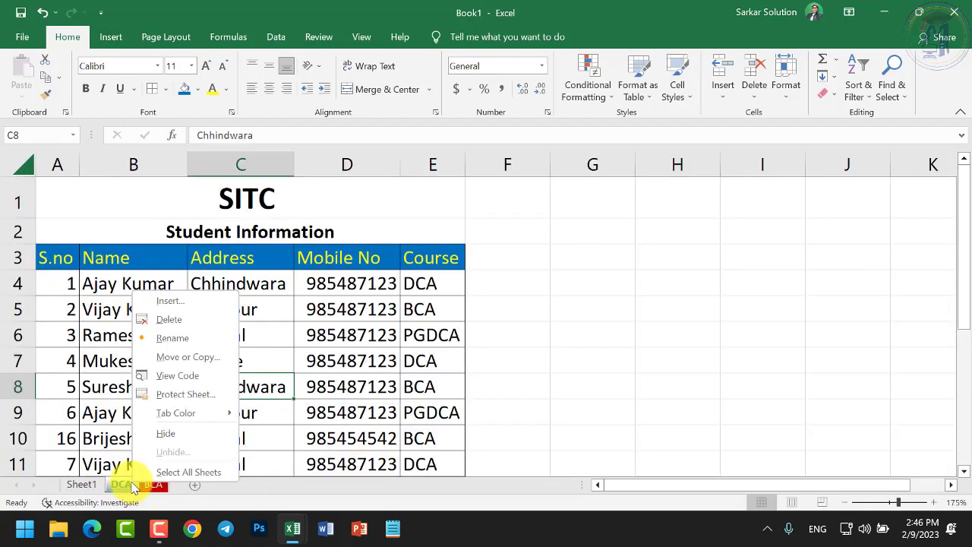
{"action": "left_click", "coordinate": [179, 440]}
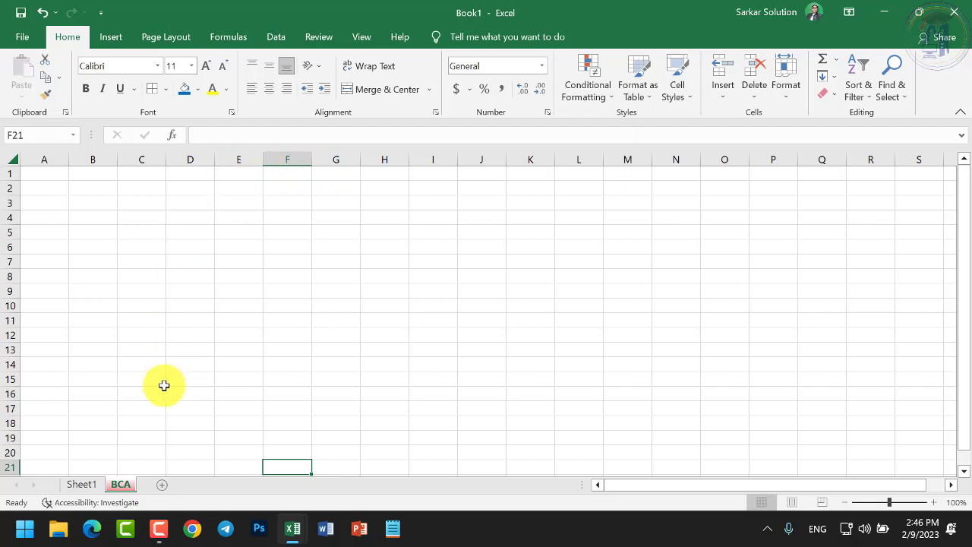
{"action": "right_click", "coordinate": [129, 486]}
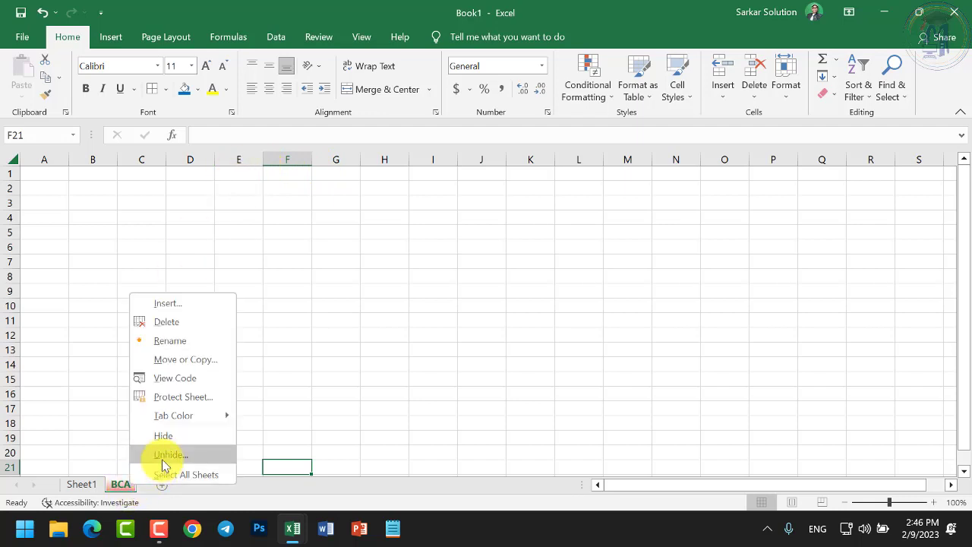
{"action": "left_click", "coordinate": [164, 458]}
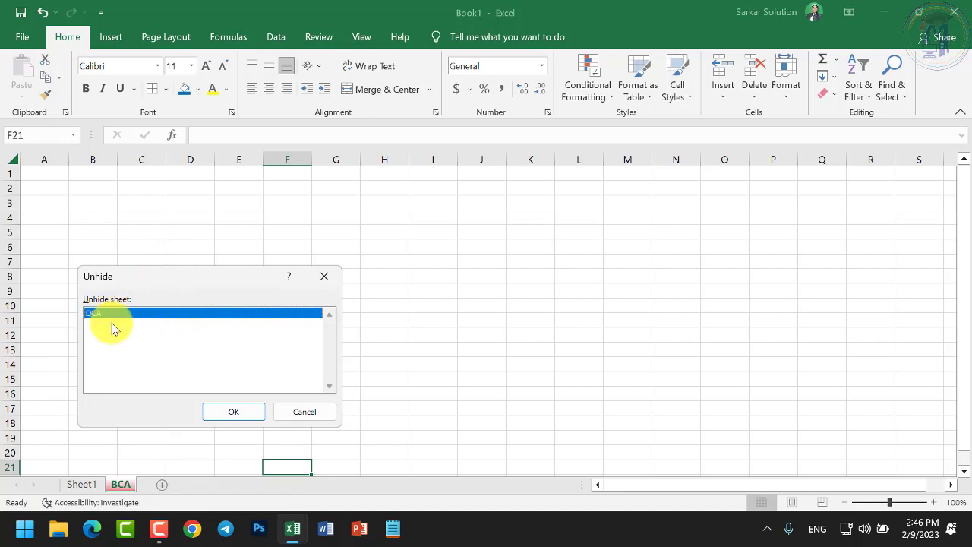
{"action": "left_click", "coordinate": [236, 412]}
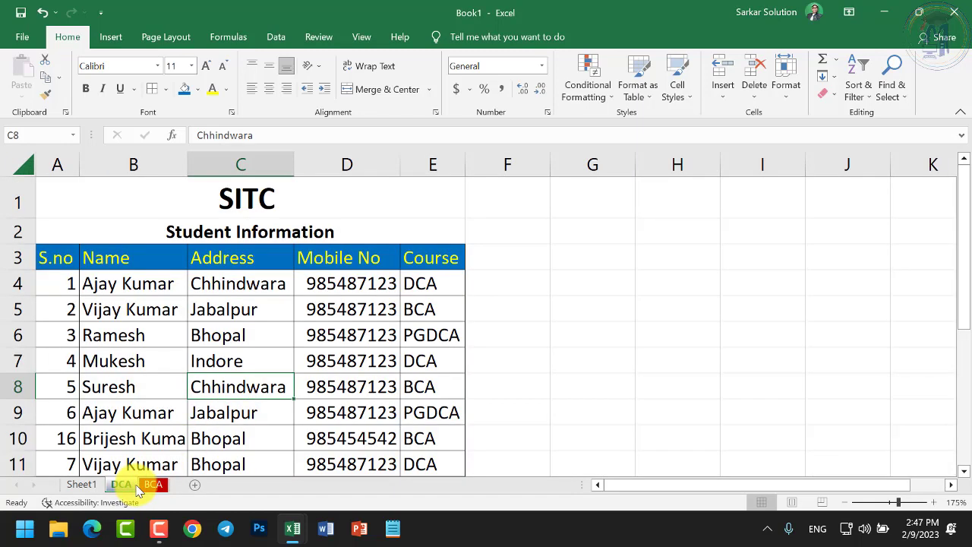
{"action": "right_click", "coordinate": [131, 486]}
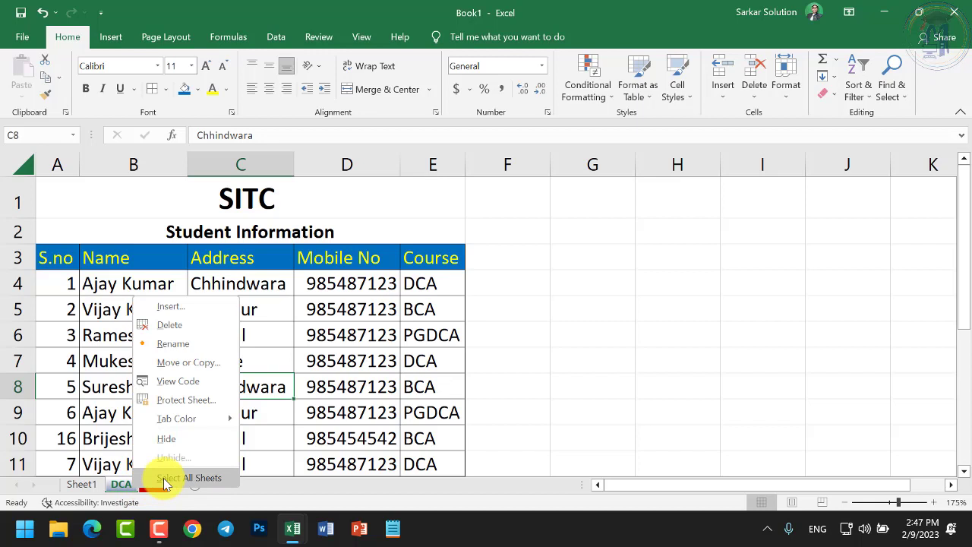
{"action": "left_click", "coordinate": [165, 480]}
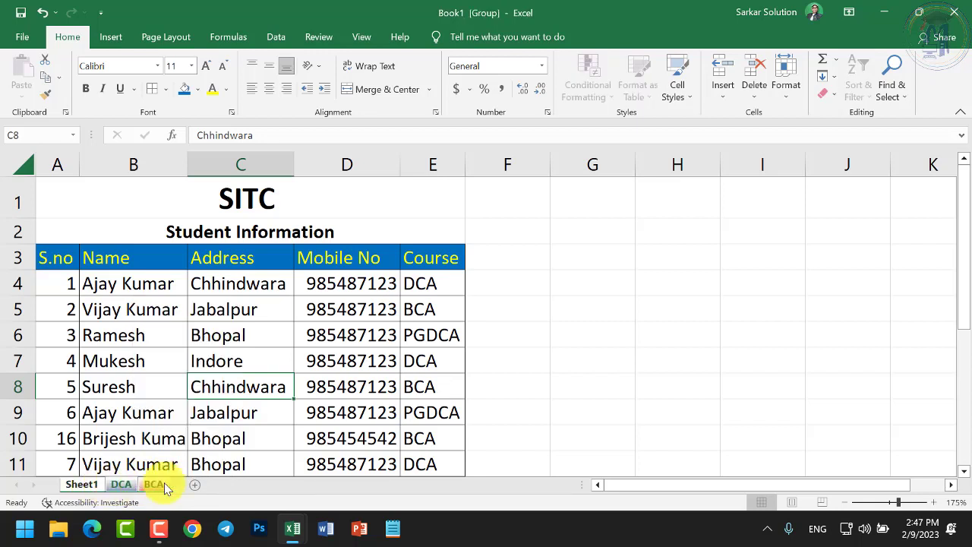
{"action": "left_click", "coordinate": [150, 490]}
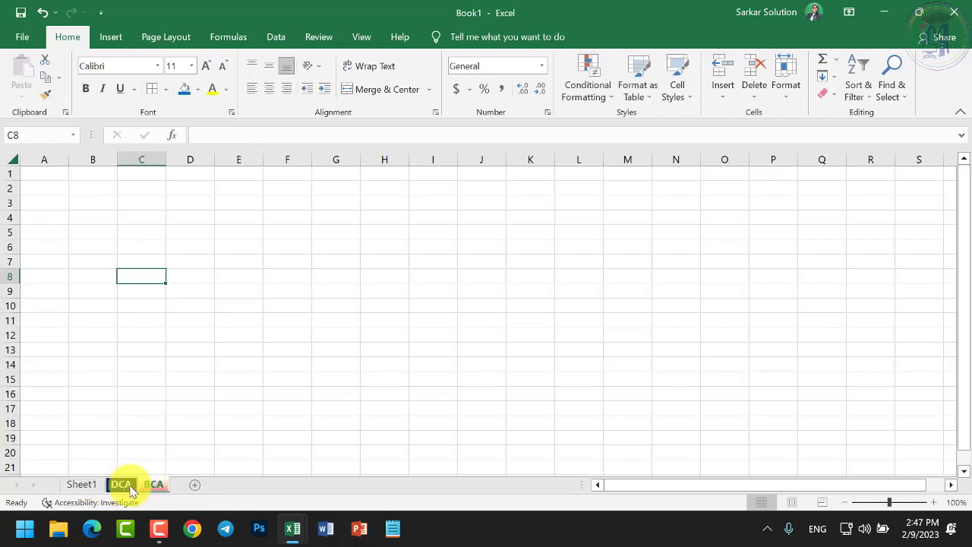
{"action": "left_click", "coordinate": [130, 489]}
{"action": "left_click", "coordinate": [149, 489]}
{"action": "left_click", "coordinate": [132, 489]}
{"action": "right_click", "coordinate": [132, 488]}
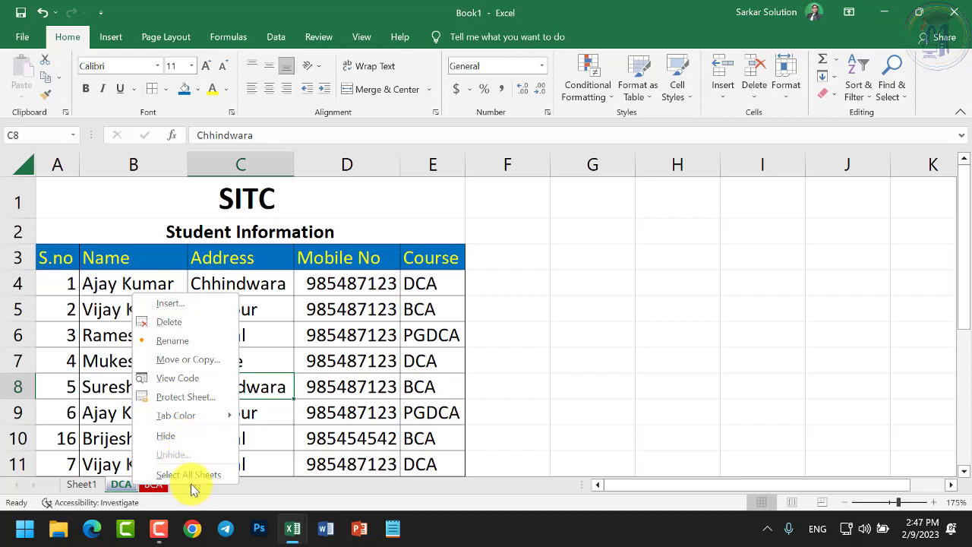
{"action": "right_click", "coordinate": [347, 164]}
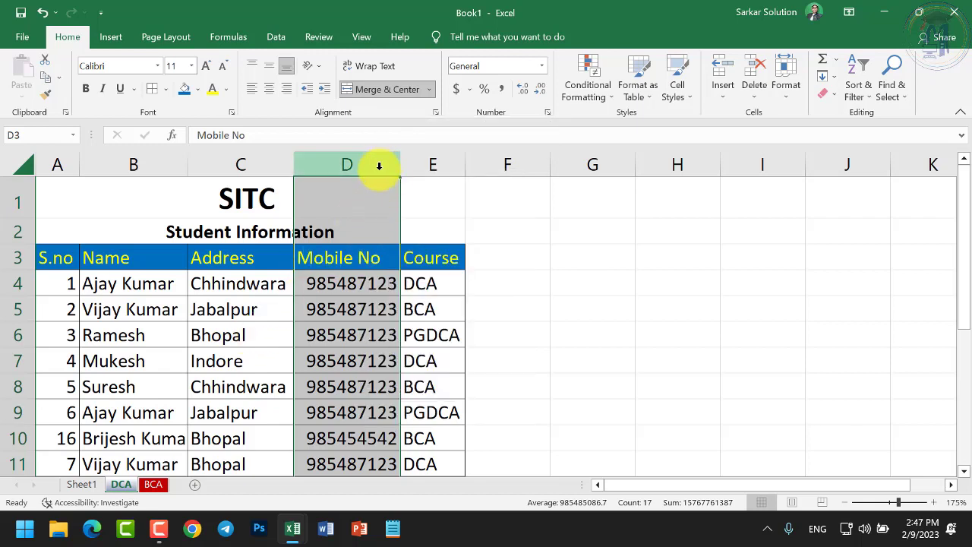
{"action": "right_click", "coordinate": [381, 173]}
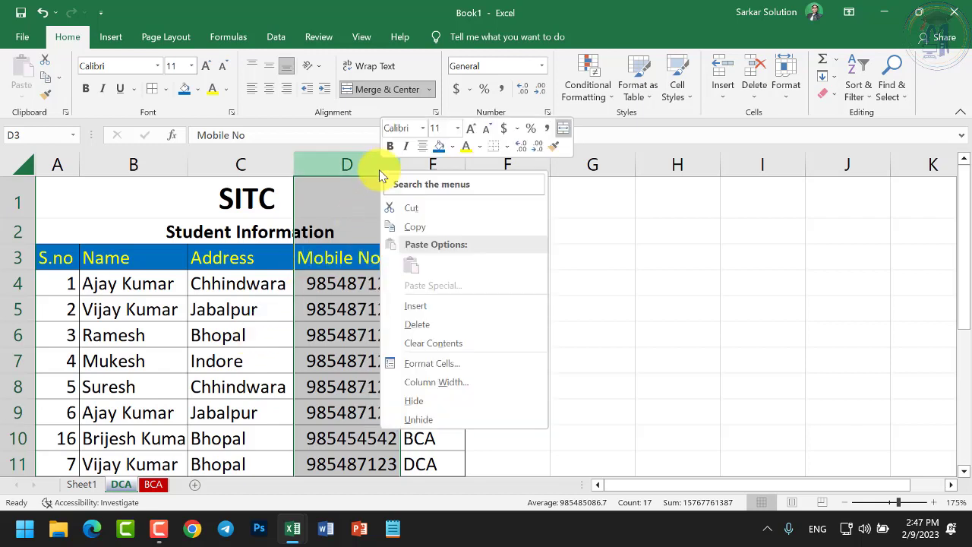
{"action": "left_click", "coordinate": [408, 236]}
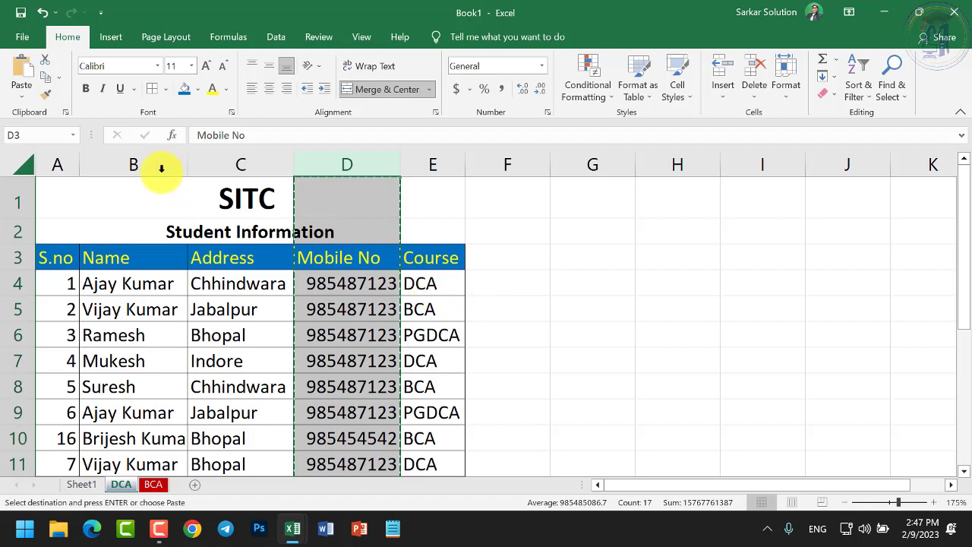
{"action": "right_click", "coordinate": [372, 164]}
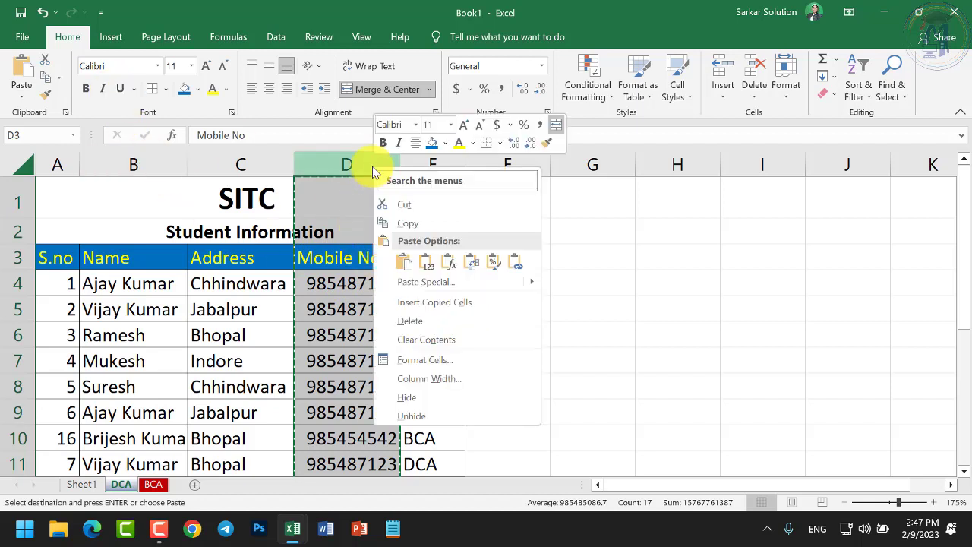
{"action": "left_click", "coordinate": [403, 205]}
{"action": "left_click", "coordinate": [491, 304]}
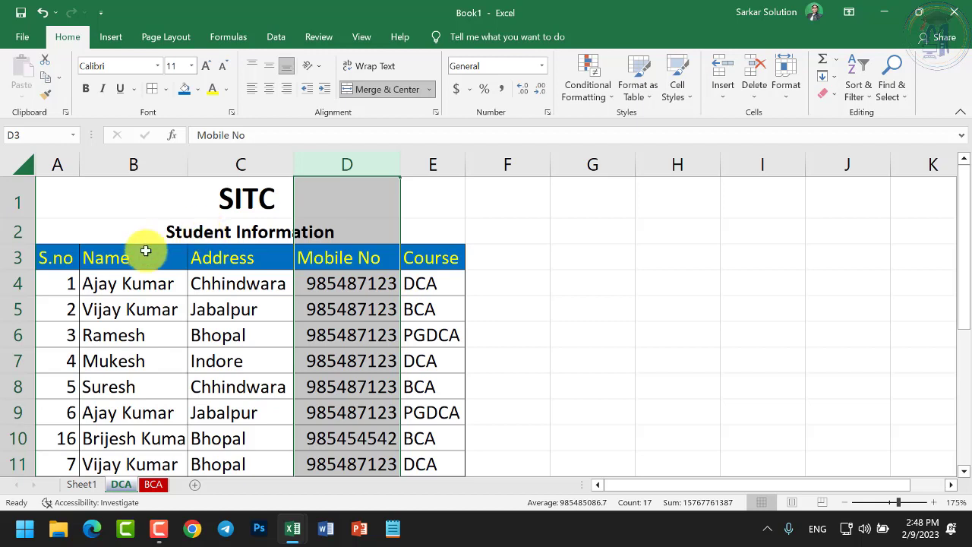
{"action": "right_click", "coordinate": [3, 265]}
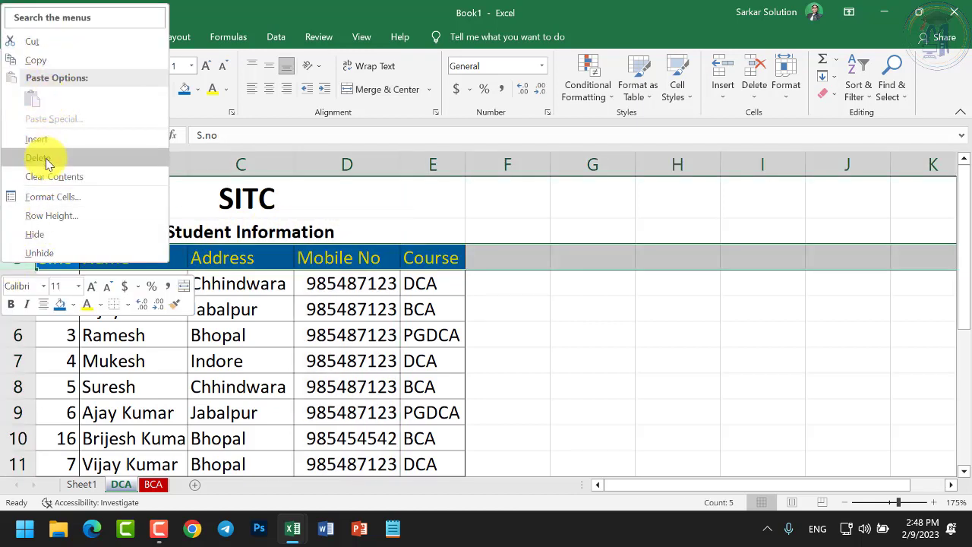
{"action": "left_click", "coordinate": [269, 349]}
{"action": "left_click", "coordinate": [225, 337]}
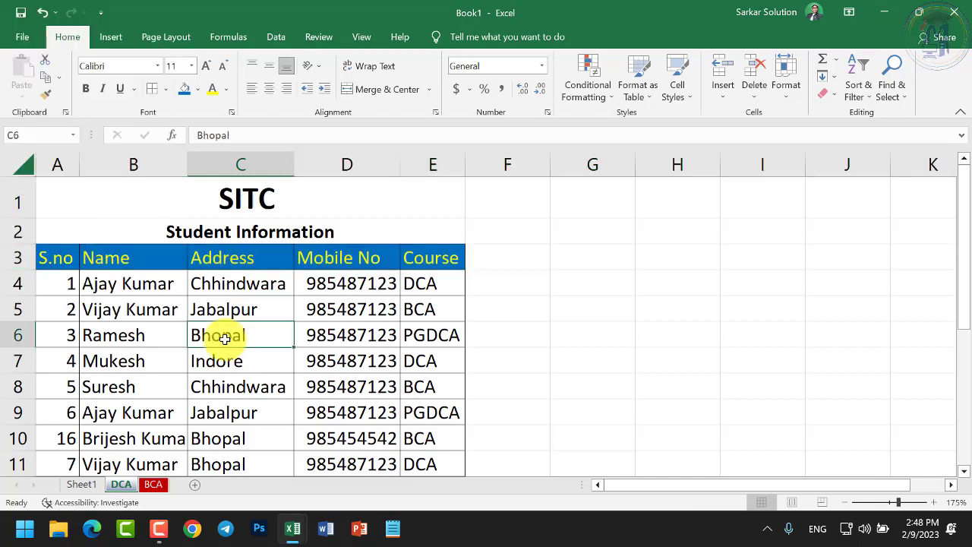
{"action": "scroll", "coordinate": [228, 348], "scroll_direction": "down", "scroll_amount": 4}
{"action": "scroll", "coordinate": [228, 348], "scroll_direction": "up", "scroll_amount": 4}
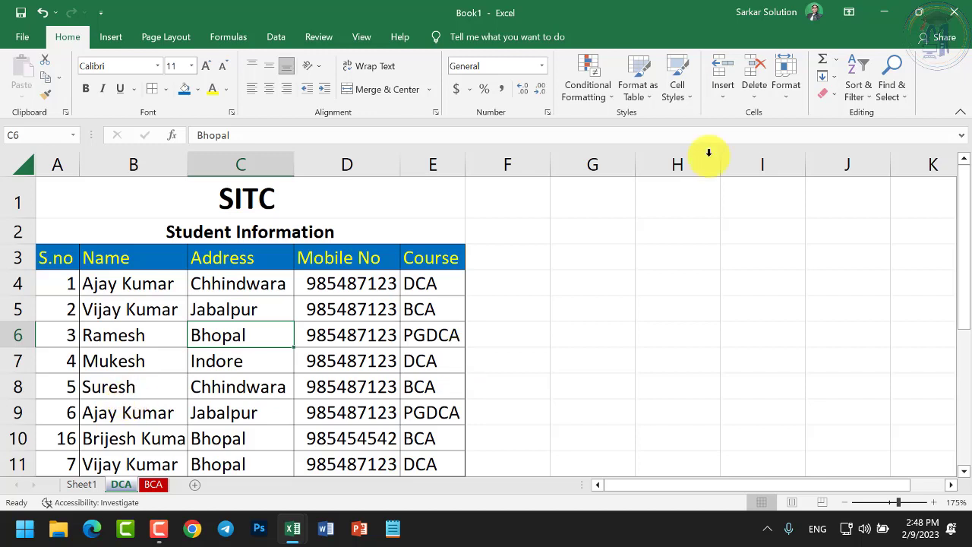
{"action": "key", "text": "Down"}
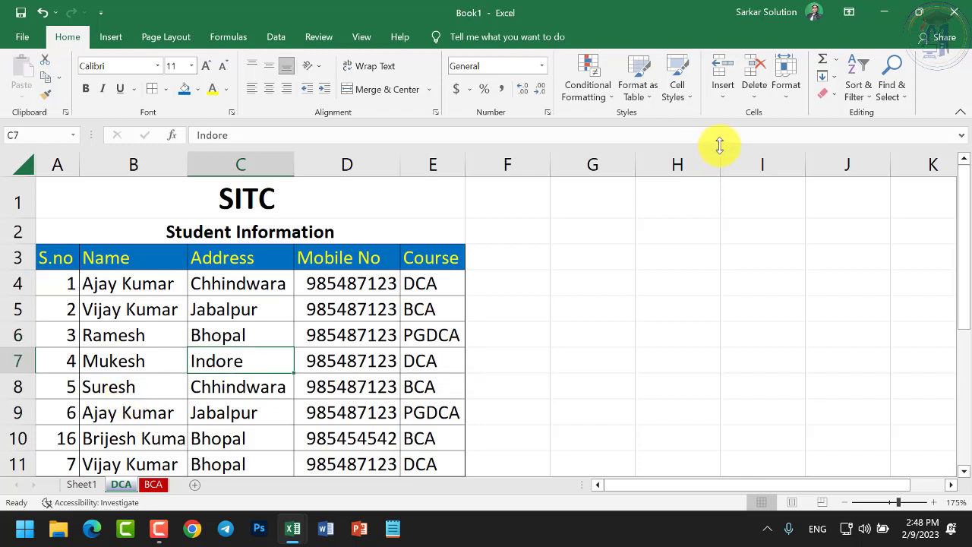
{"action": "left_click", "coordinate": [723, 99]}
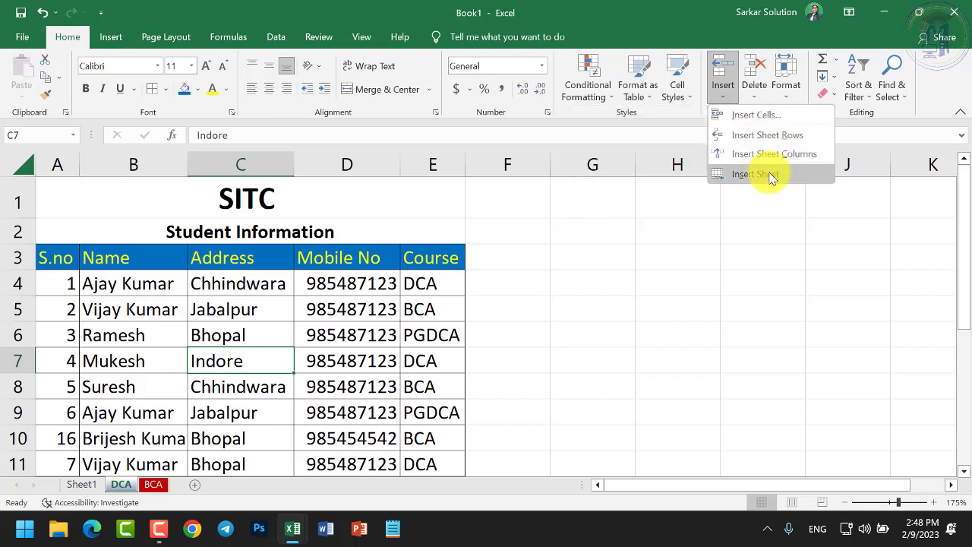
{"action": "left_click", "coordinate": [756, 99]}
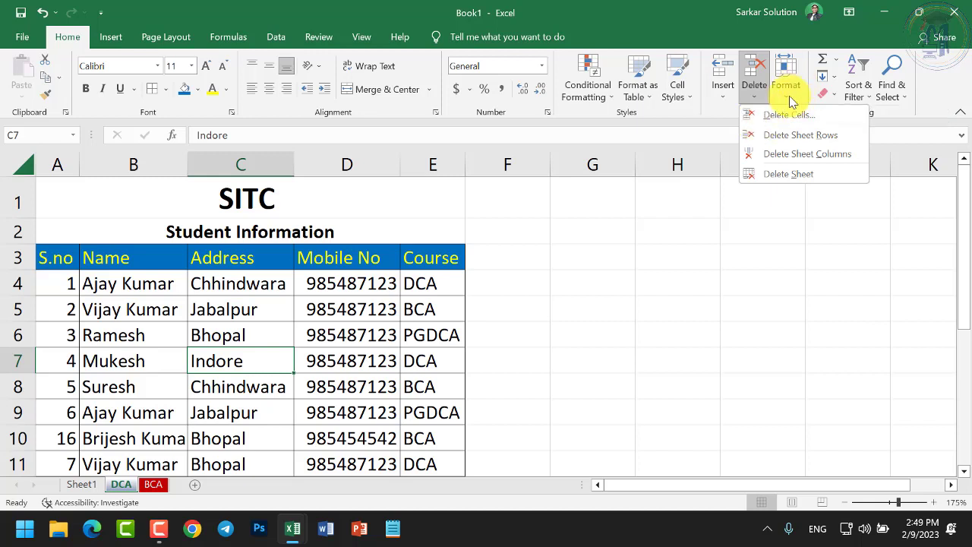
{"action": "left_click", "coordinate": [789, 101]}
{"action": "left_click", "coordinate": [790, 101]}
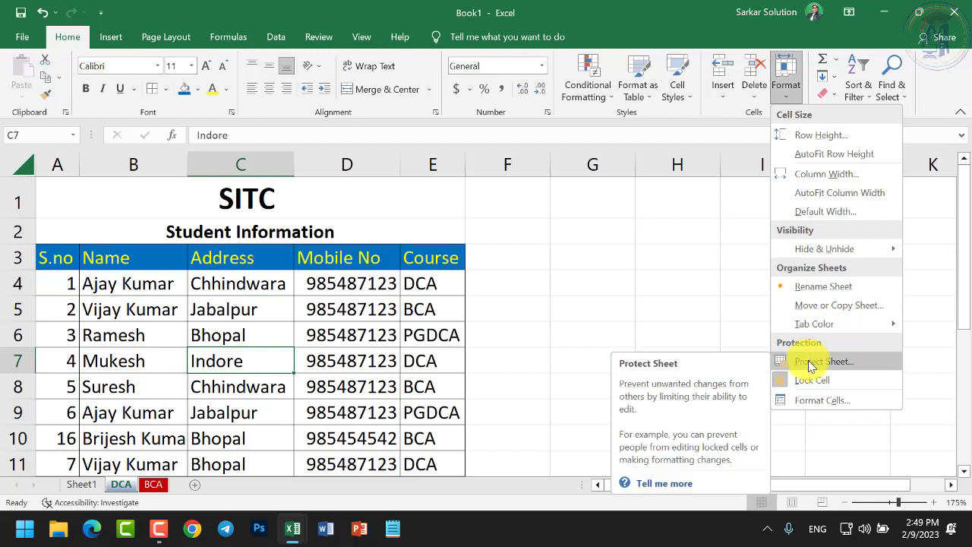
{"action": "left_click", "coordinate": [394, 92]}
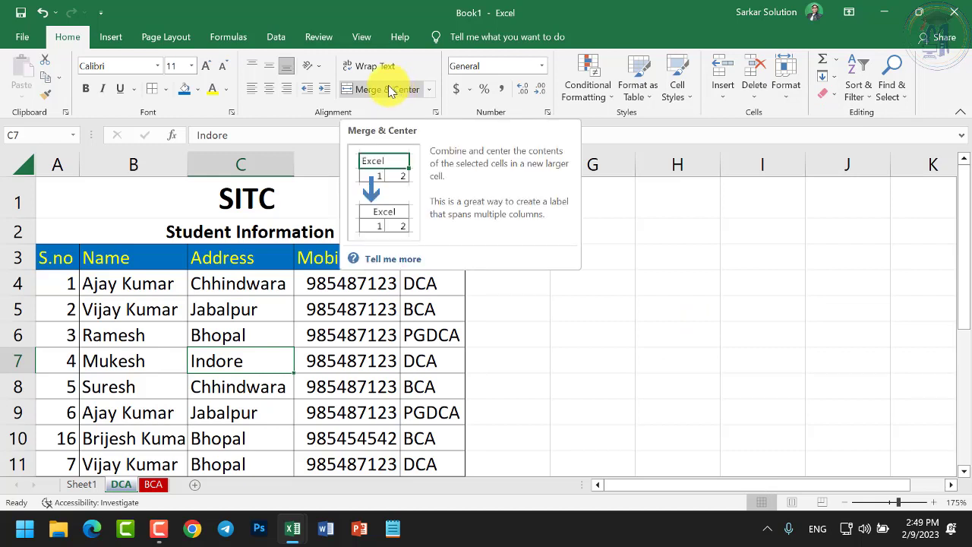
Select the blank cells F5:H5 beside the Student Information table
{"action": "left_click", "coordinate": [507, 351]}
{"action": "left_click_drag", "start_coordinate": [519, 319], "coordinate": [686, 306]}
{"action": "left_click", "coordinate": [590, 308]}
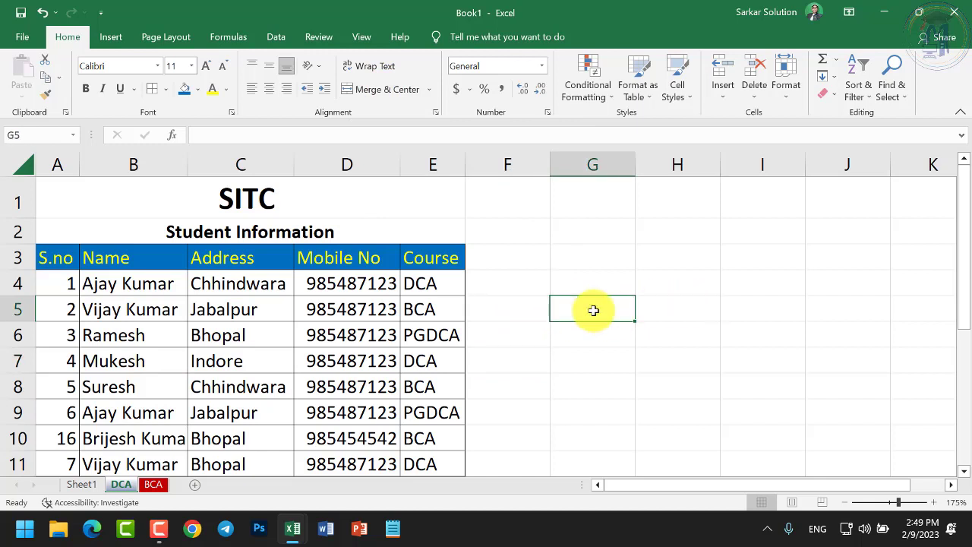
{"action": "left_click_drag", "start_coordinate": [535, 310], "coordinate": [663, 310]}
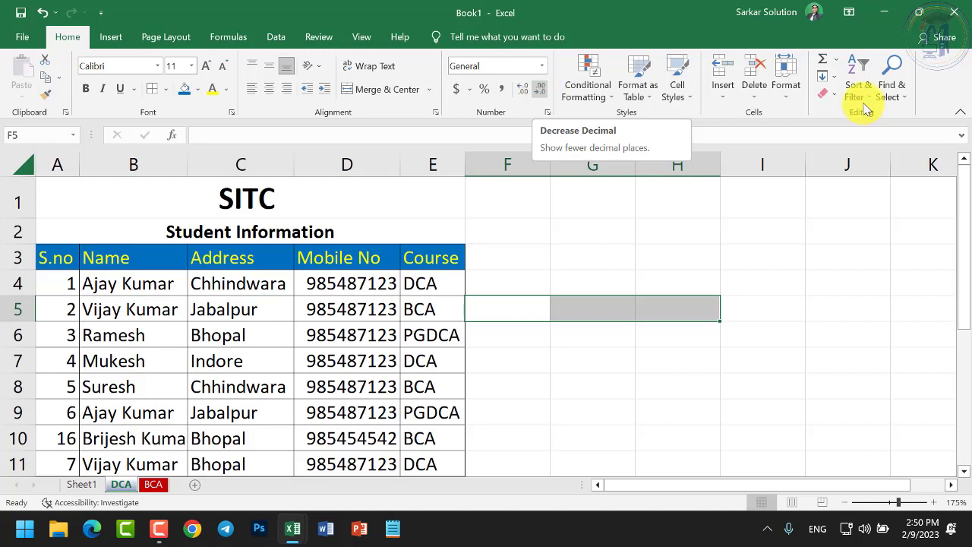
Open the Find and Replace dialog from Find & Select's Find command
{"action": "left_click", "coordinate": [861, 101]}
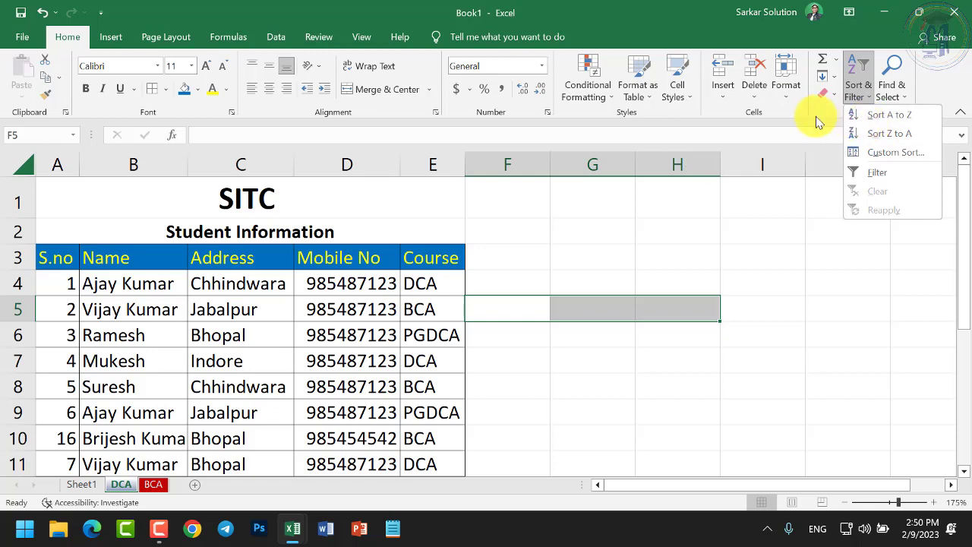
{"action": "left_click", "coordinate": [903, 95]}
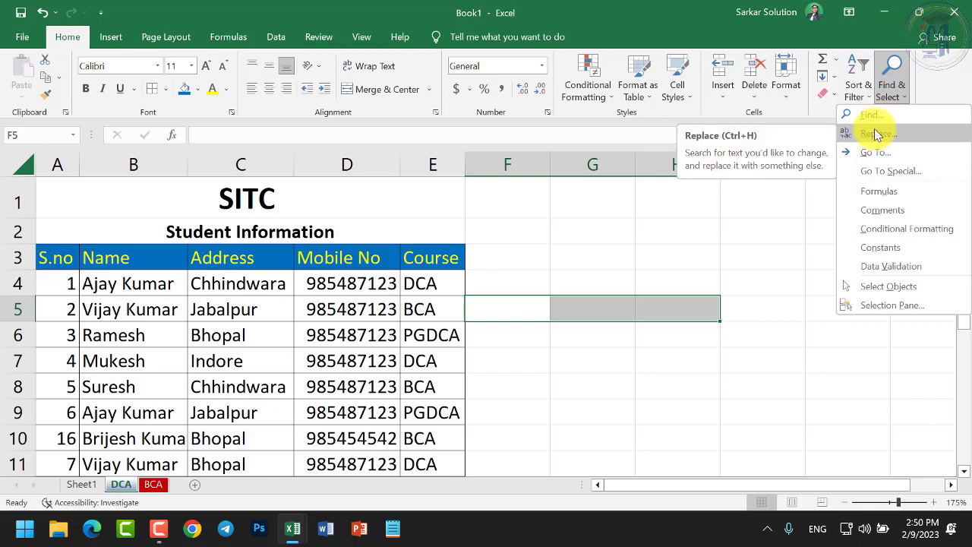
{"action": "left_click", "coordinate": [872, 115]}
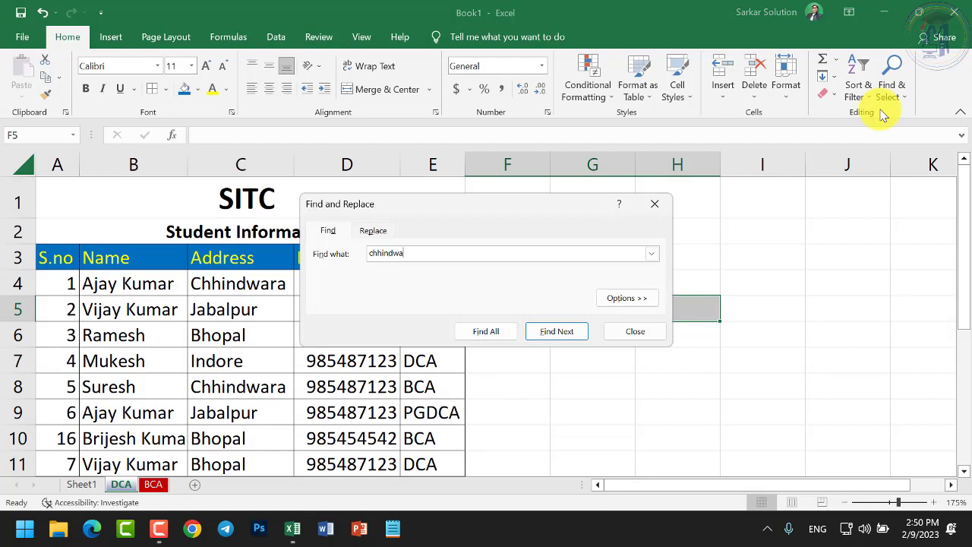
Search for chhindwara, dismiss the not-found message, and set Within to Workbook
{"action": "left_click", "coordinate": [566, 334]}
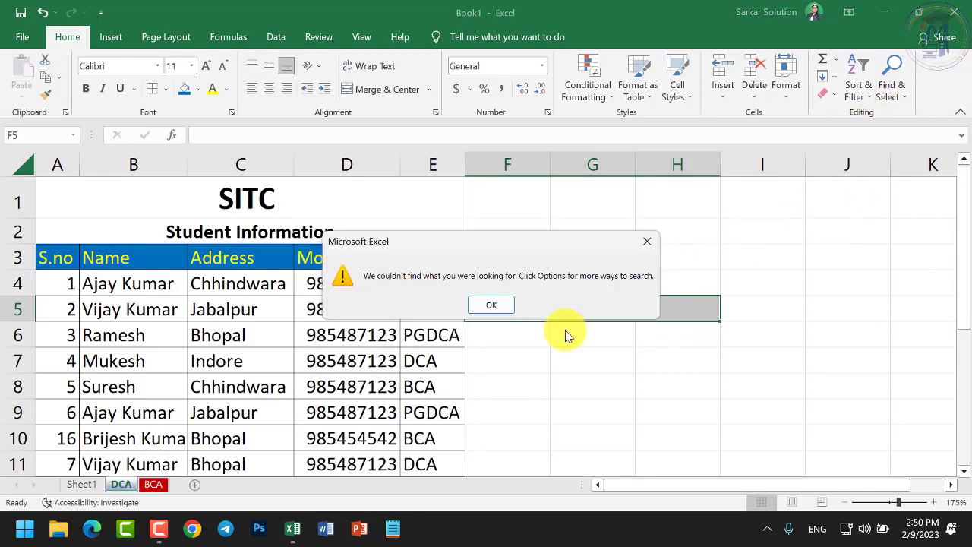
{"action": "left_click", "coordinate": [490, 307]}
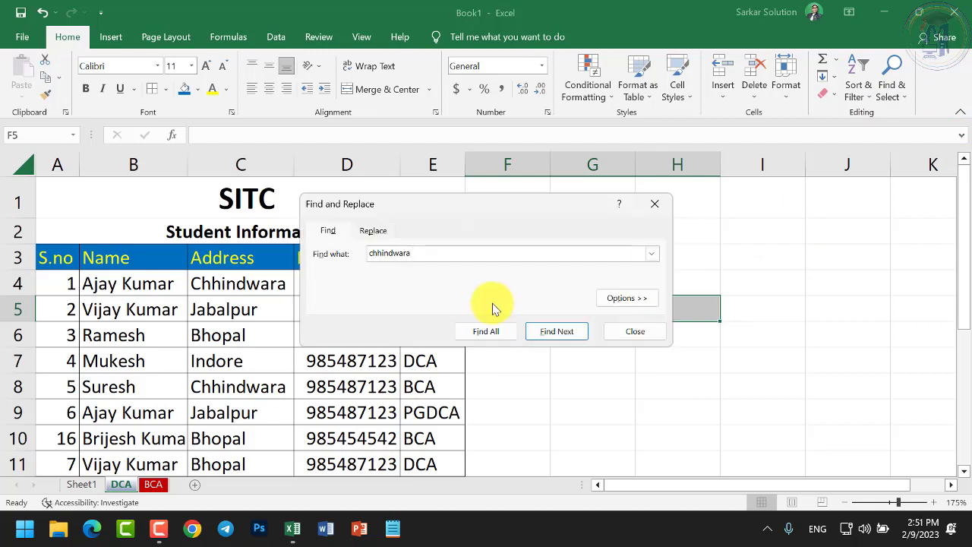
{"action": "left_click", "coordinate": [627, 305]}
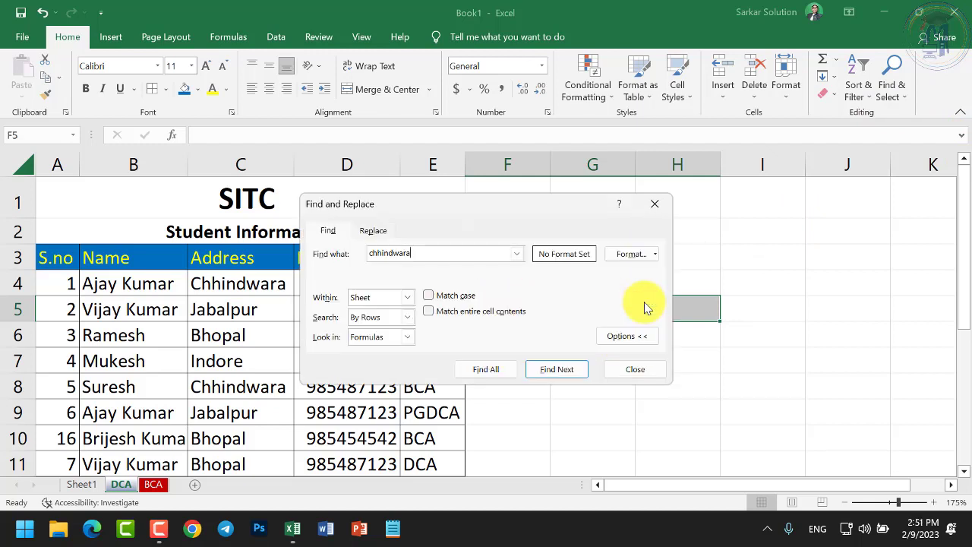
{"action": "left_click", "coordinate": [406, 297]}
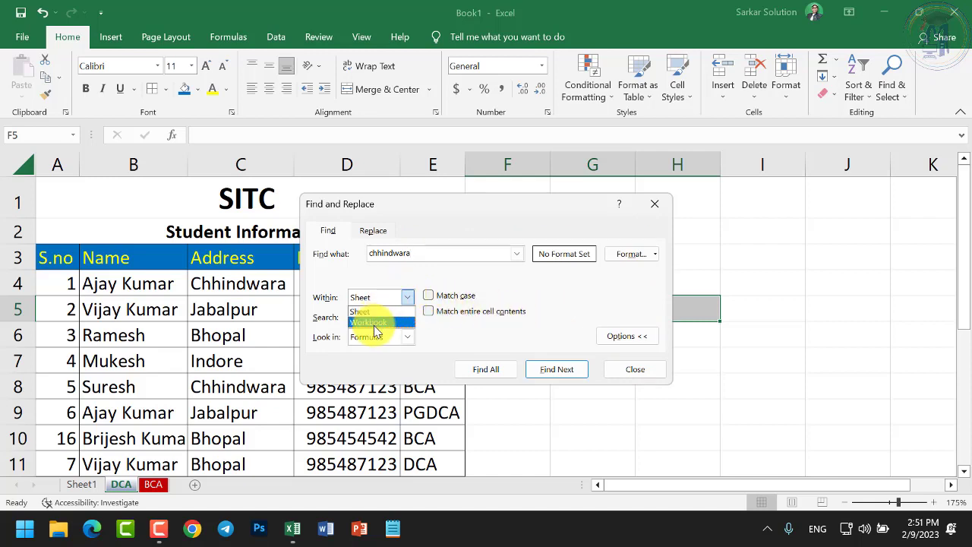
{"action": "left_click", "coordinate": [391, 323]}
{"action": "left_click", "coordinate": [401, 318]}
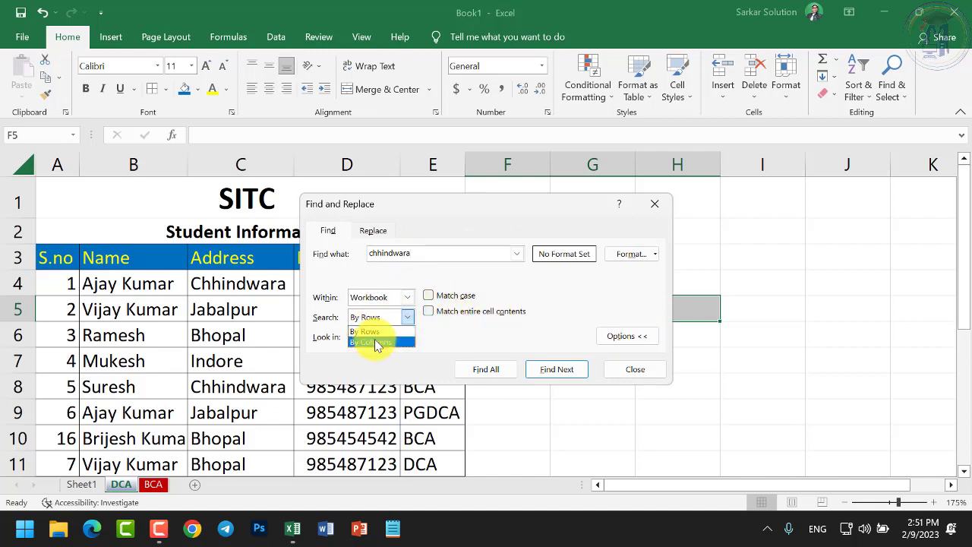
Search by columns and step through each Chhindwara match, wrapping back to C4
{"action": "left_click", "coordinate": [377, 343]}
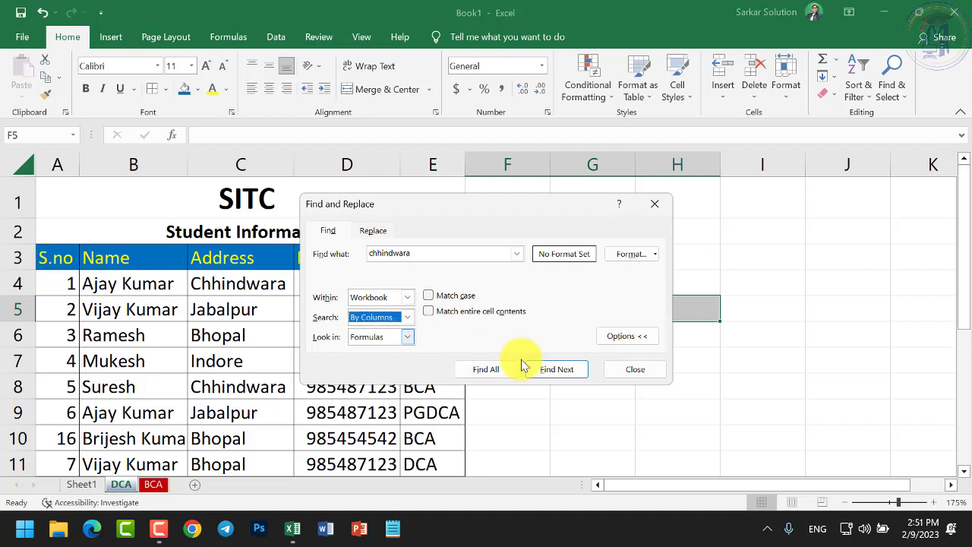
{"action": "left_click", "coordinate": [545, 372]}
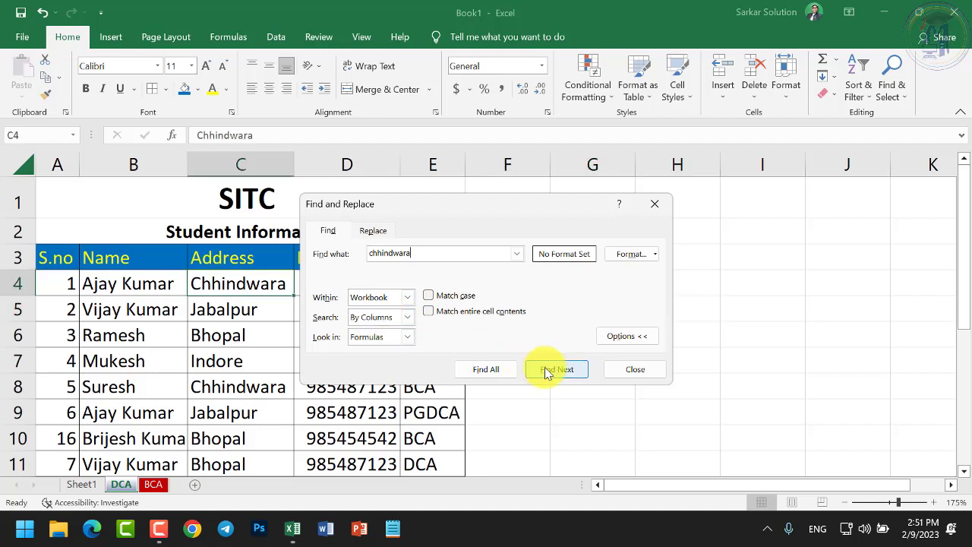
{"action": "left_click", "coordinate": [547, 370]}
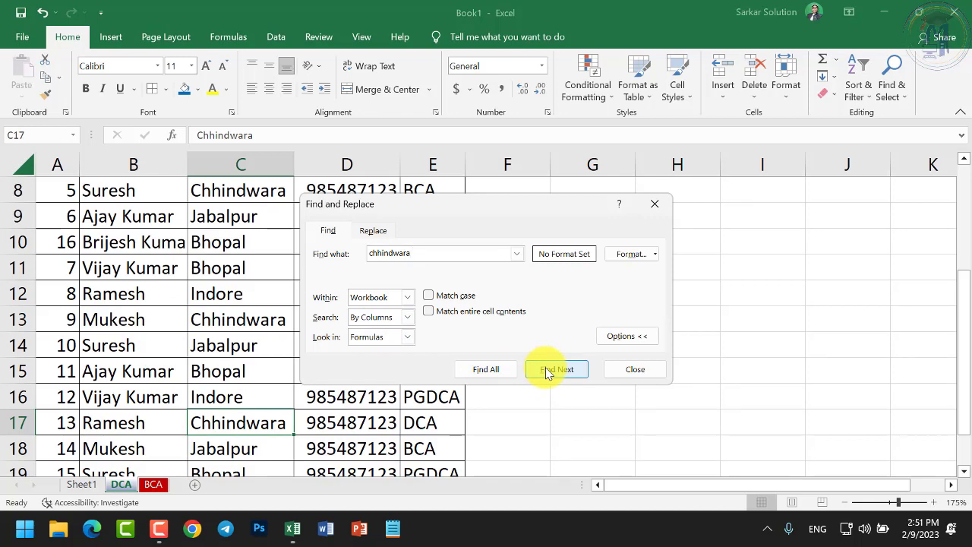
{"action": "left_click", "coordinate": [549, 370]}
{"action": "left_click", "coordinate": [552, 417]}
{"action": "left_click", "coordinate": [552, 418]}
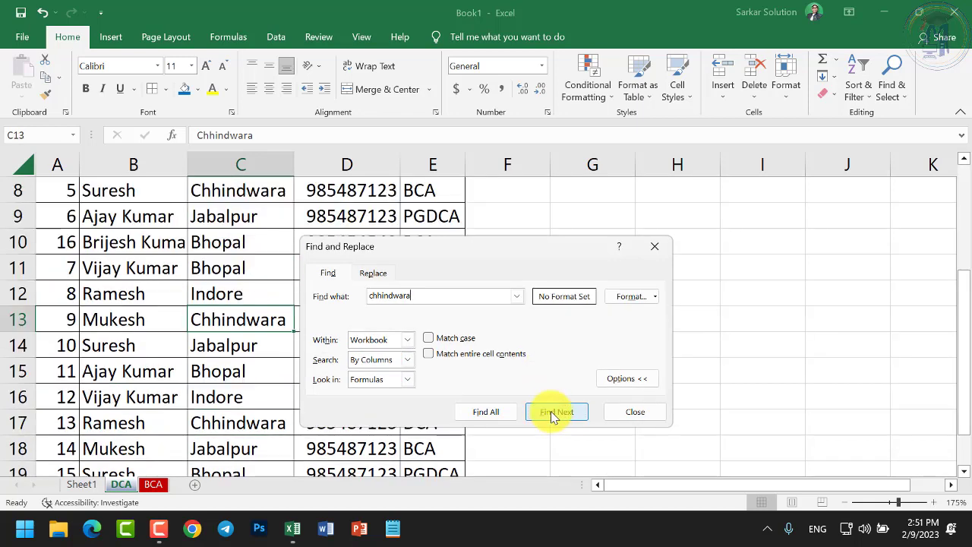
{"action": "left_click", "coordinate": [552, 418]}
{"action": "left_click", "coordinate": [551, 411]}
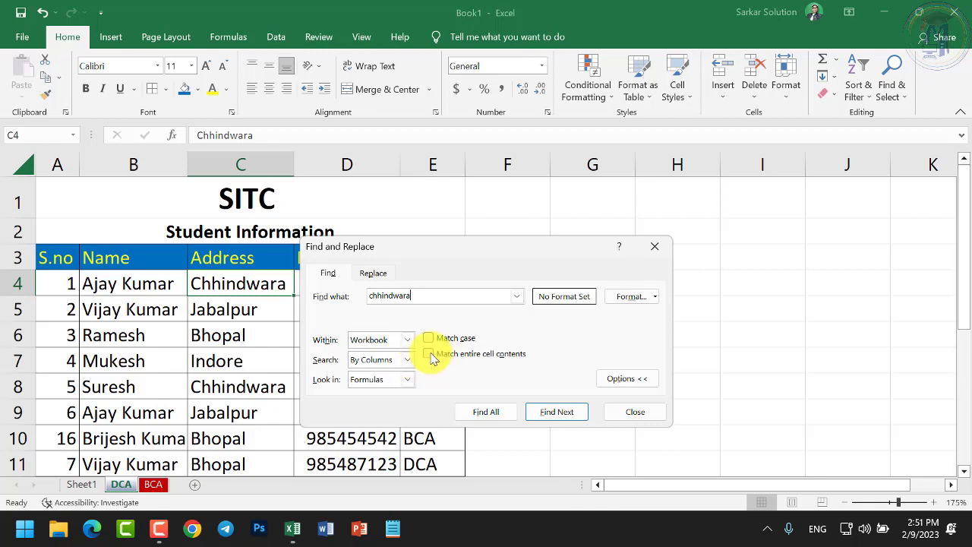
Switch the search order to By Rows, then back to By Columns
{"action": "left_click", "coordinate": [406, 359]}
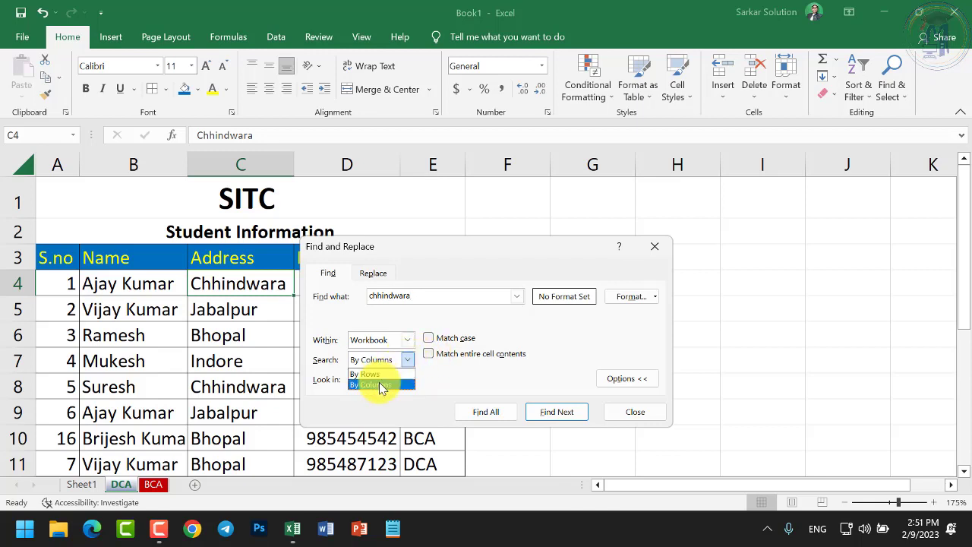
{"action": "left_click", "coordinate": [379, 374]}
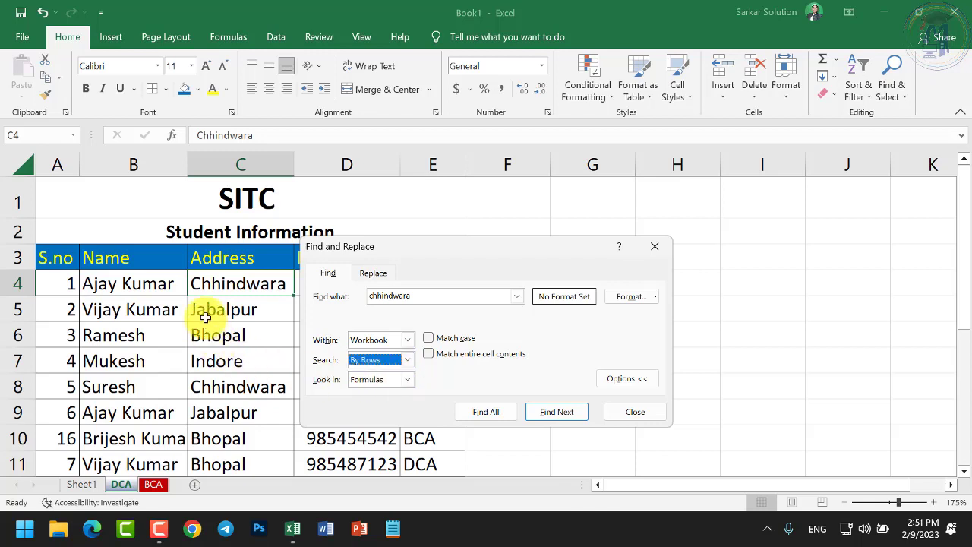
{"action": "left_click", "coordinate": [407, 362]}
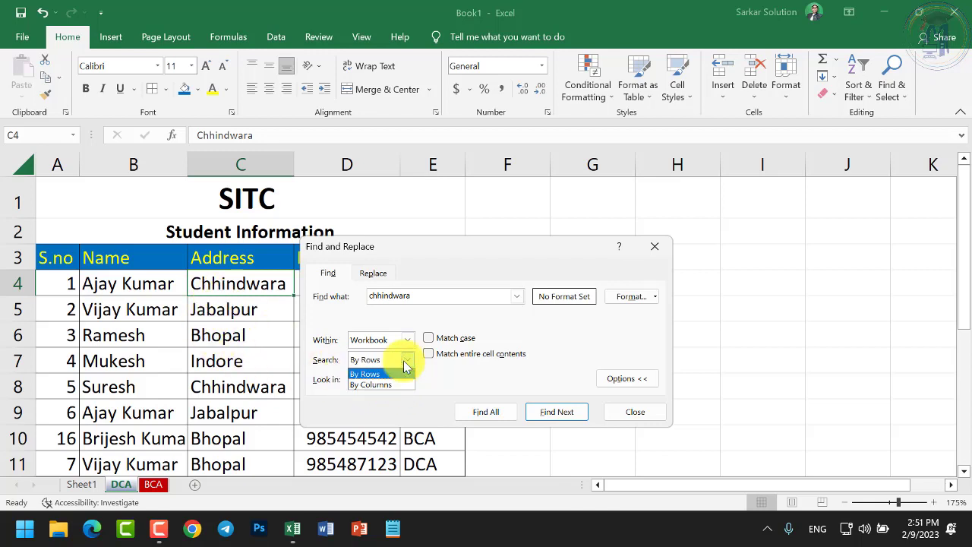
{"action": "left_click", "coordinate": [381, 385]}
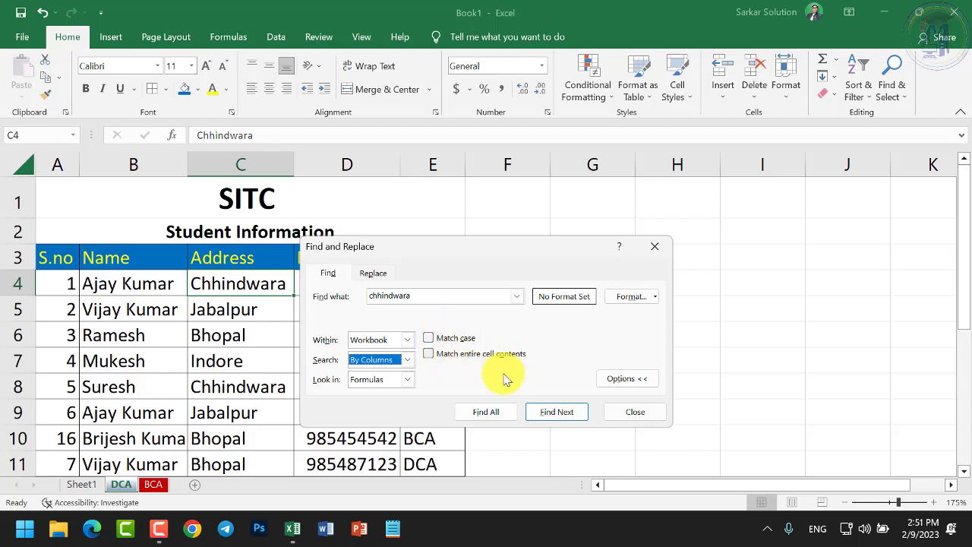
Collapse and re-expand the search options, then close Find and Replace
{"action": "left_click", "coordinate": [615, 378]}
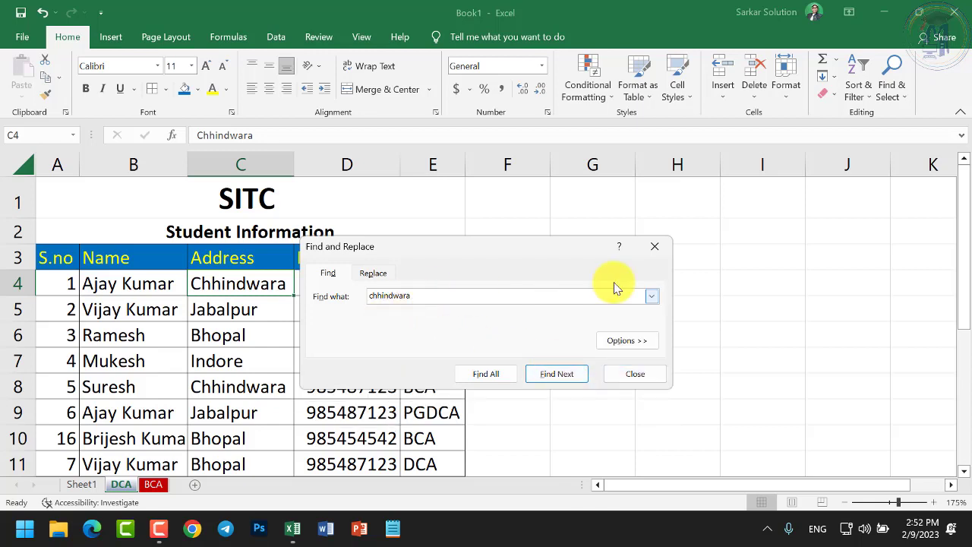
{"action": "left_click", "coordinate": [634, 343]}
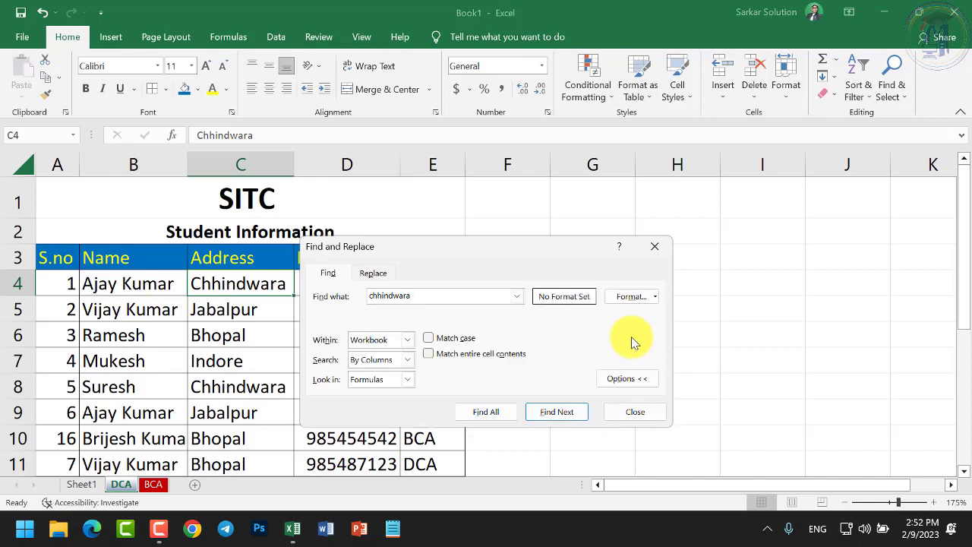
{"action": "left_click", "coordinate": [634, 414]}
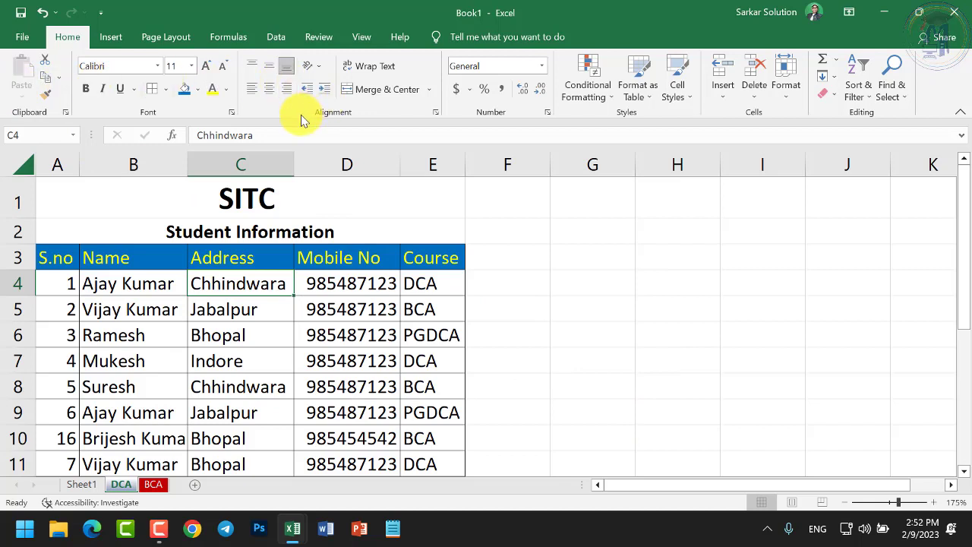
{"action": "left_click", "coordinate": [287, 308]}
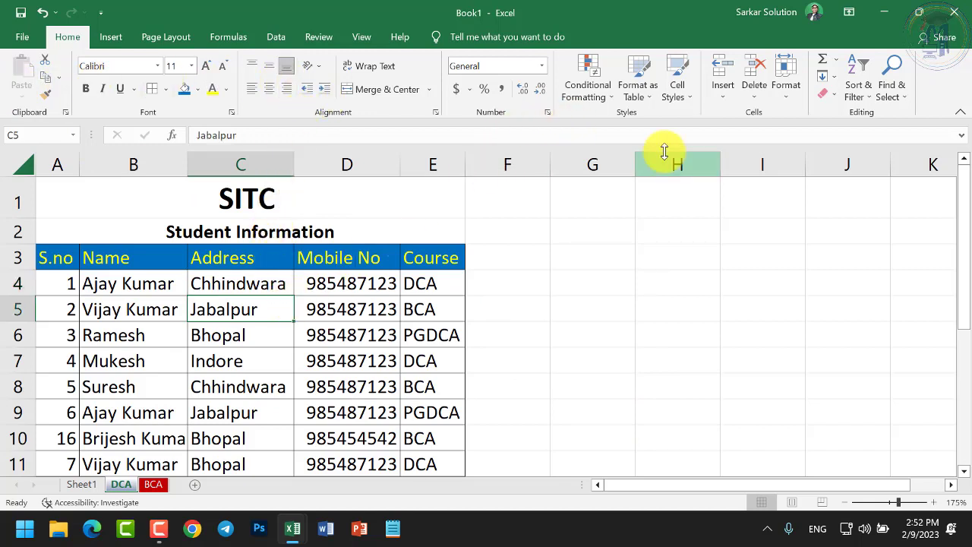
{"action": "left_click", "coordinate": [497, 279]}
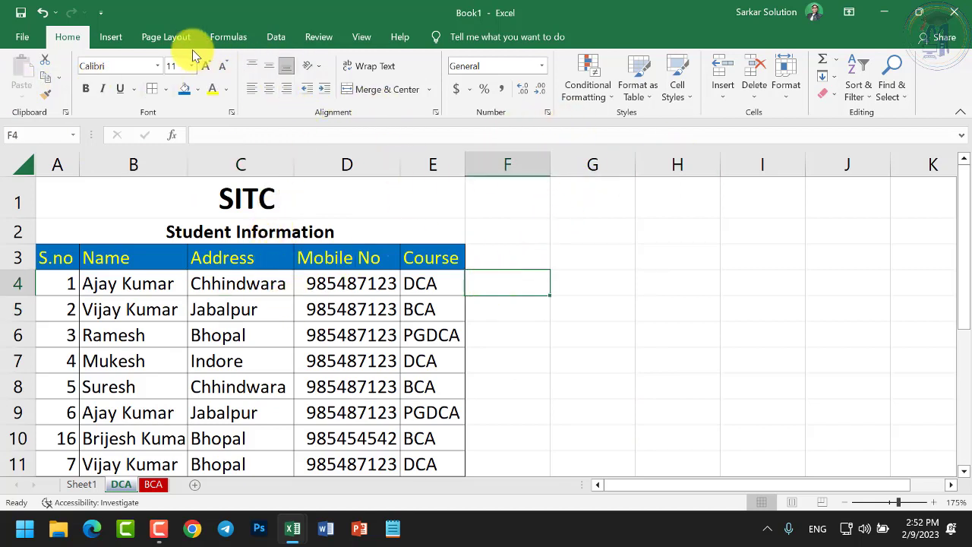
{"action": "left_click", "coordinate": [111, 38]}
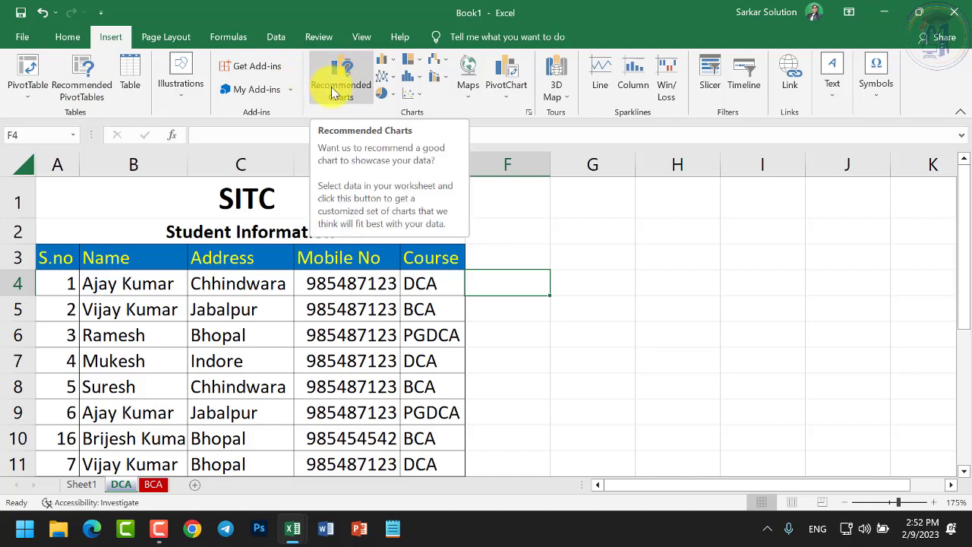
{"action": "left_click", "coordinate": [167, 37]}
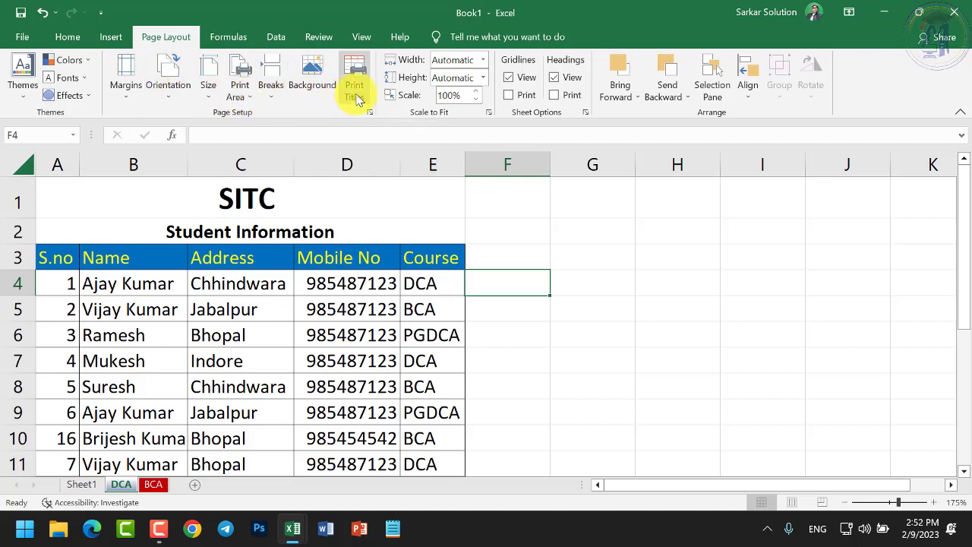
{"action": "left_click", "coordinate": [230, 37]}
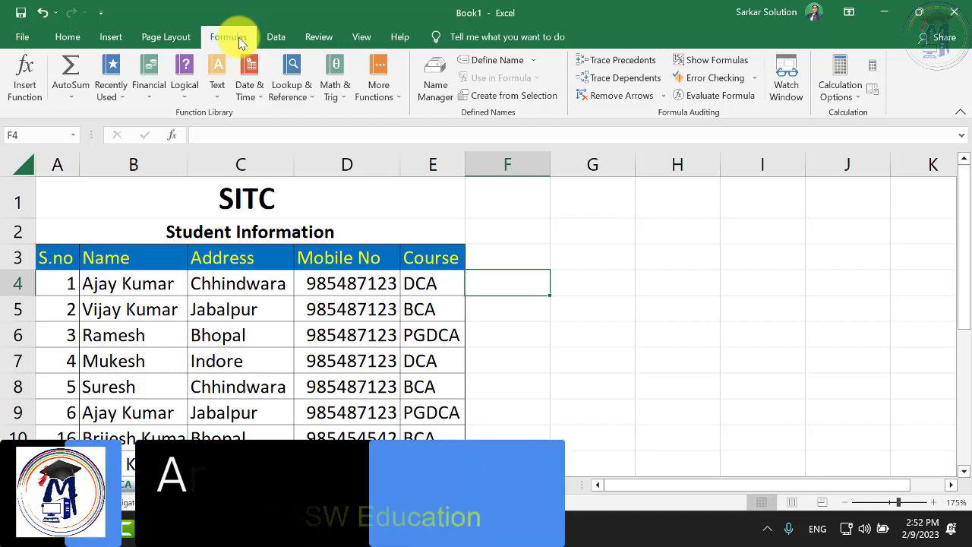
{"action": "left_click", "coordinate": [404, 314]}
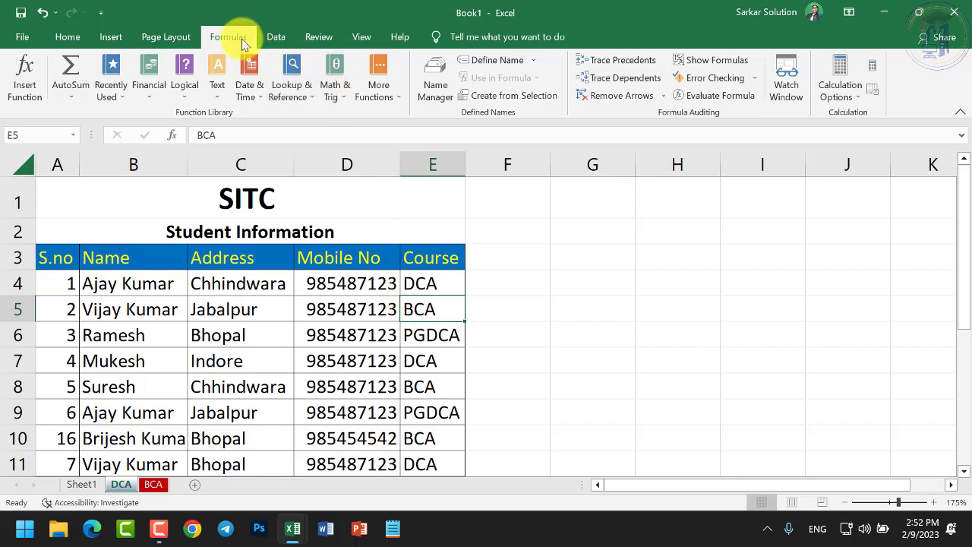
{"action": "left_click", "coordinate": [68, 37]}
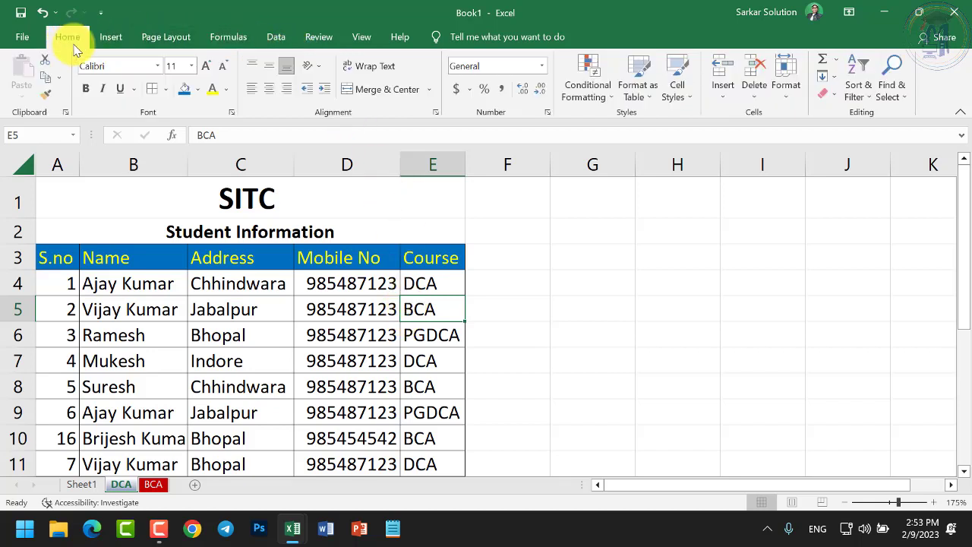